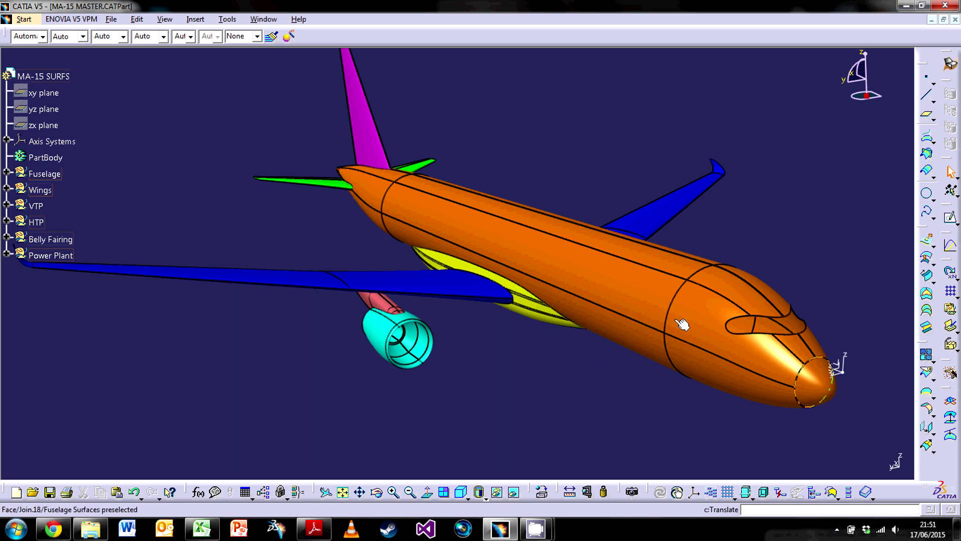
# Examine the full aircraft surface model from the front, above the wing and behind the engine
pyautogui.moveTo(415, 245); pyautogui.dragTo(590, 233, button='middle')
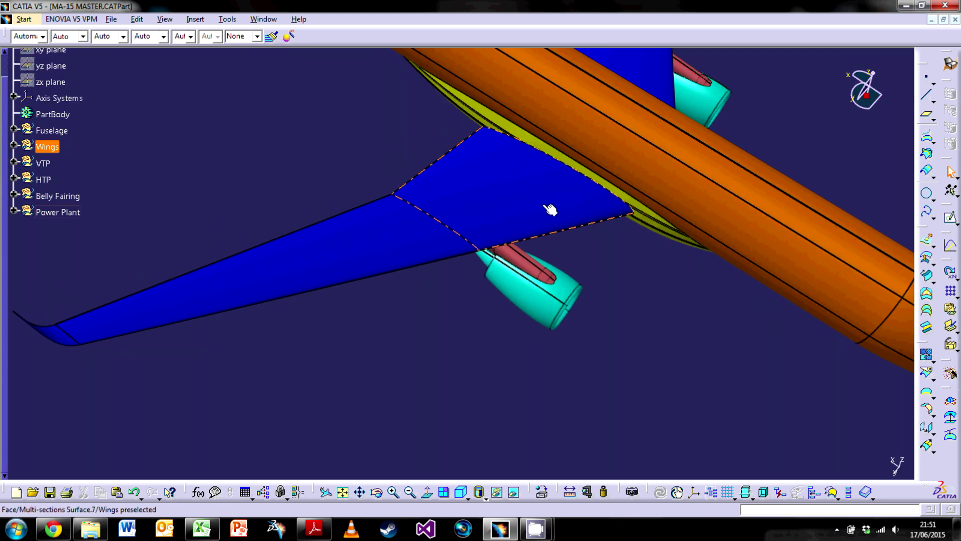
pyautogui.moveTo(485, 403); pyautogui.dragTo(464, 257, button='middle')
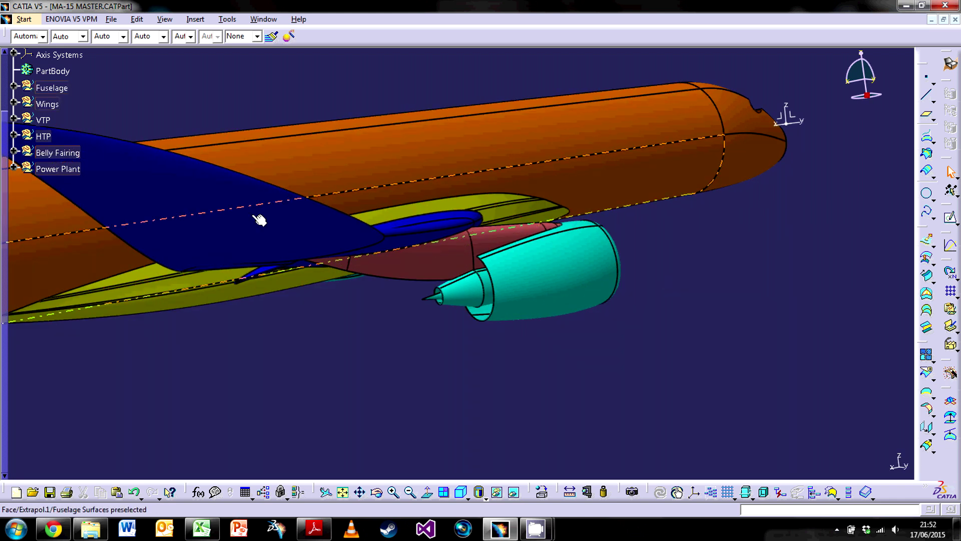
pyautogui.moveTo(650, 223); pyautogui.dragTo(431, 301, button='middle')
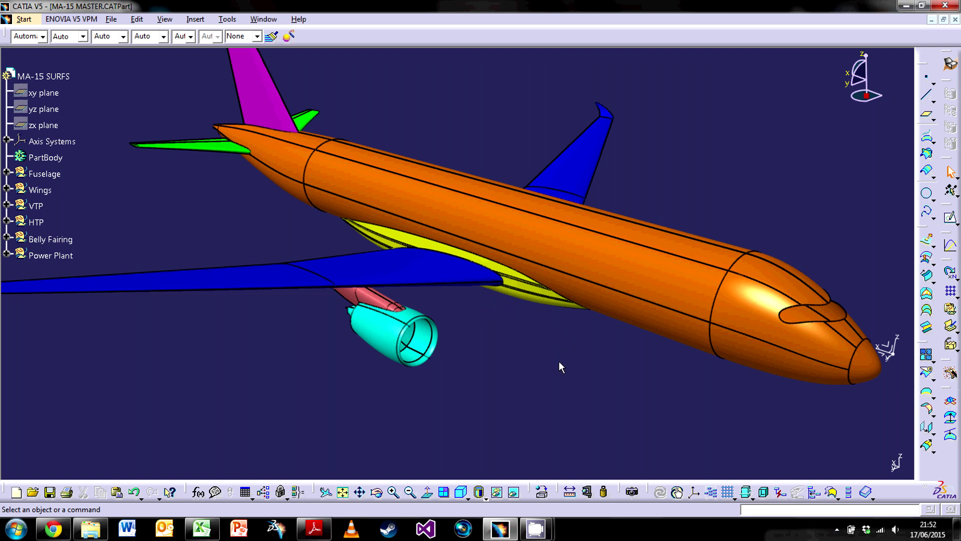
pyautogui.moveTo(560, 365); pyautogui.dragTo(534, 358, button='middle')
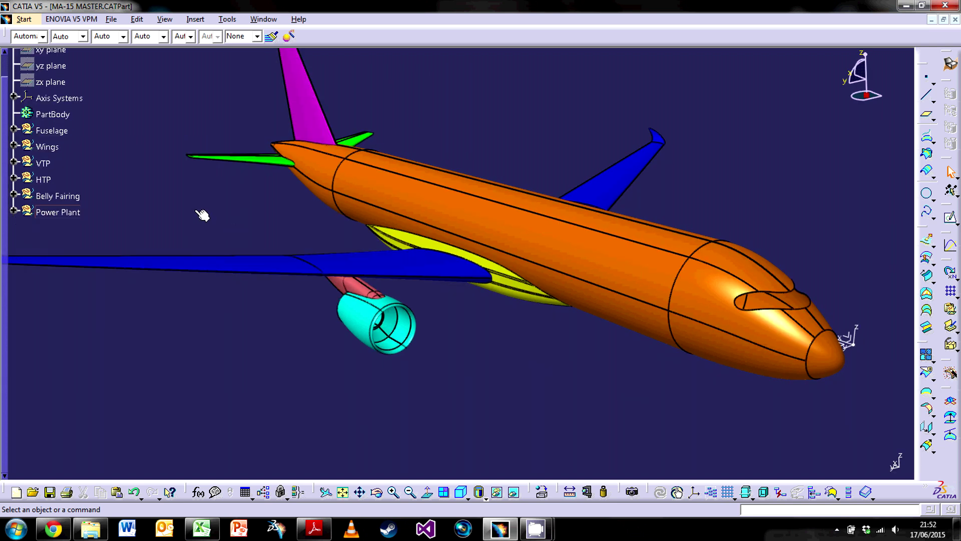
# Hide the Fuselage, VTP, HTP, Belly Fairing and Power Plant sets, leaving only the Wings displayed
pyautogui.click(44, 174)
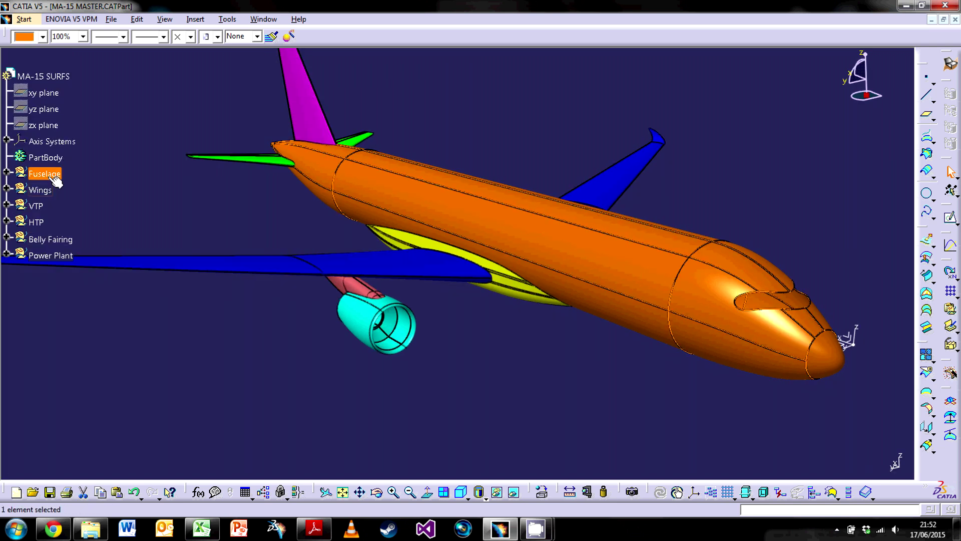
pyautogui.click(36, 222)
pyautogui.click(50, 239)
pyautogui.click(50, 255)
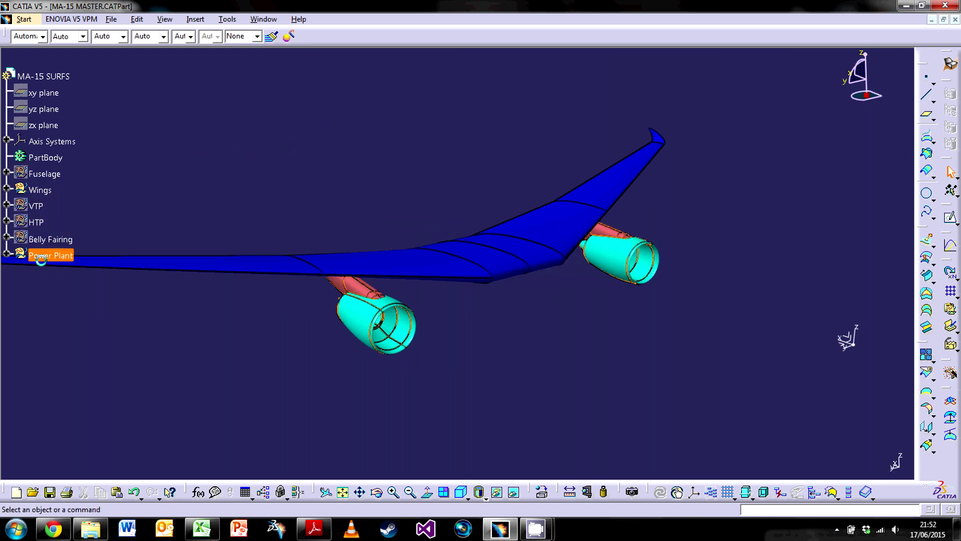
pyautogui.moveTo(483, 317); pyautogui.dragTo(502, 333, button='middle')
# Expand the Wings set in the tree, show its hidden Centre AF set and list that set's contents
pyautogui.click(6, 190)
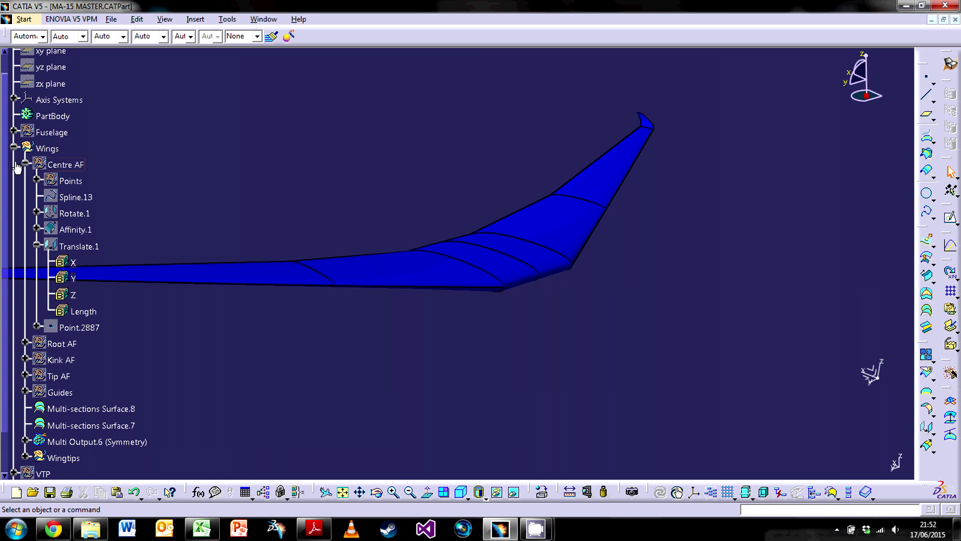
pyautogui.click(25, 162)
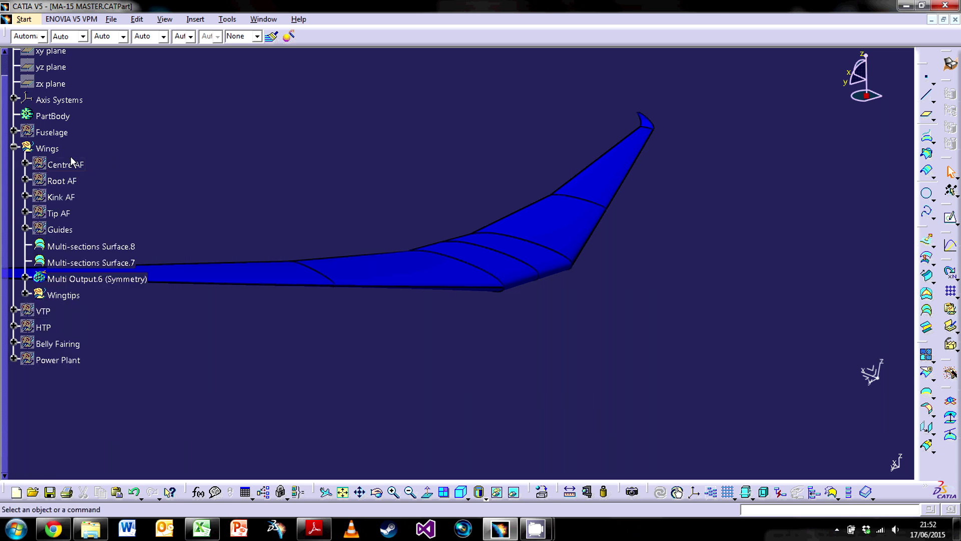
pyautogui.click(80, 164)
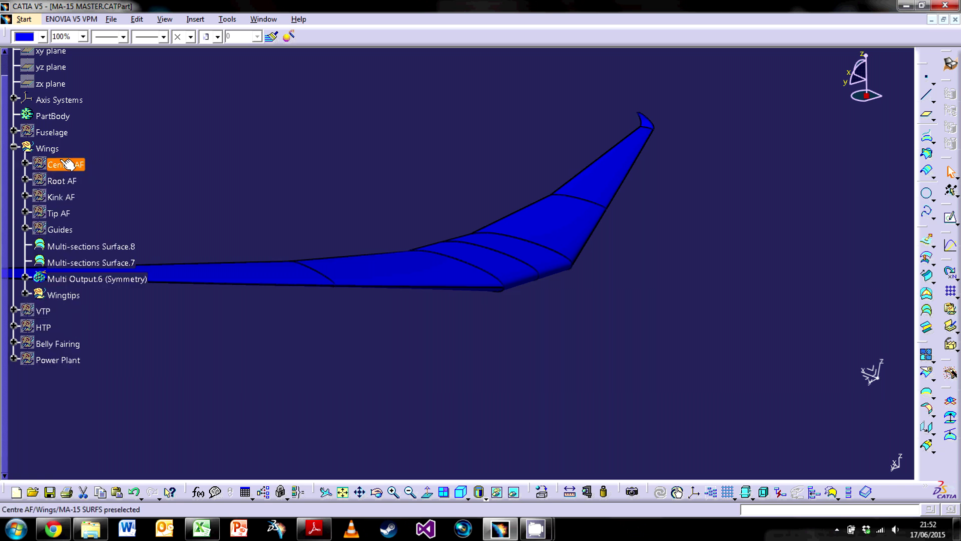
pyautogui.keyDown('ctrl'); pyautogui.click(62, 181); pyautogui.keyUp('ctrl')
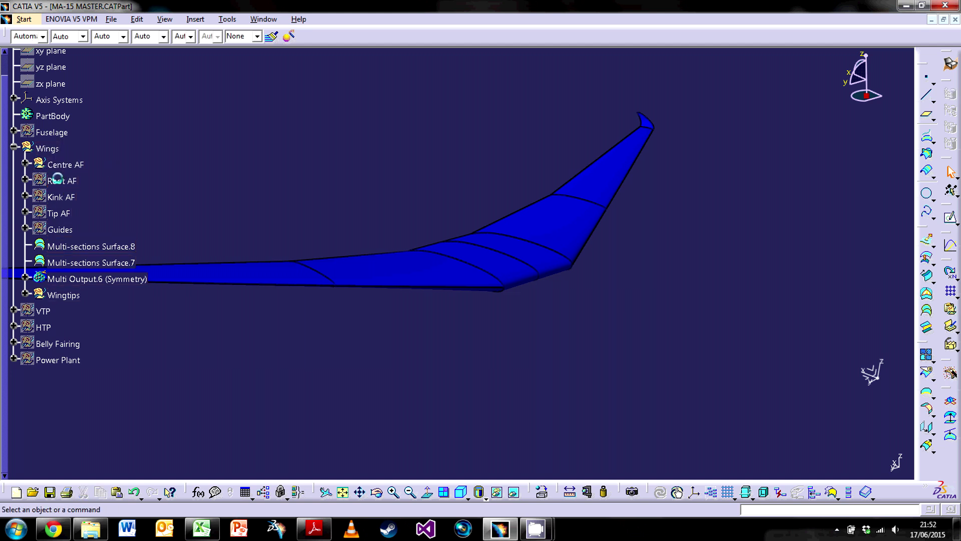
pyautogui.click(35, 165)
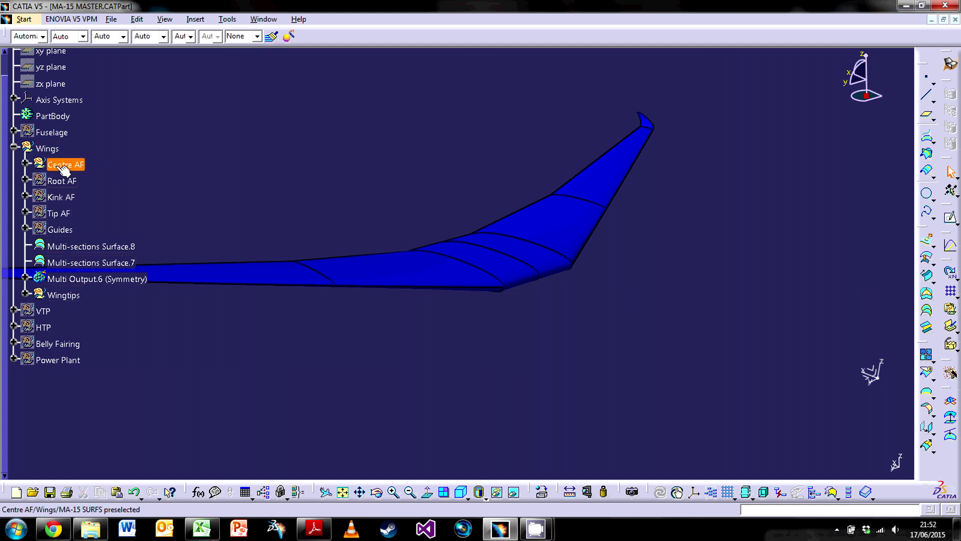
pyautogui.click(25, 163)
# Inspect the centre aerofoil section edge on the wing surface and clear the selection
pyautogui.click(526, 261)
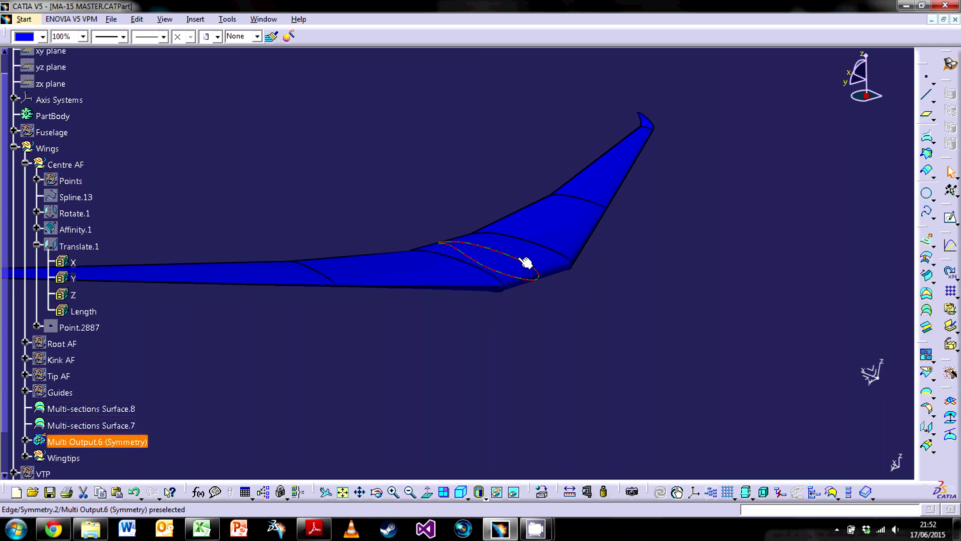
pyautogui.click(549, 315)
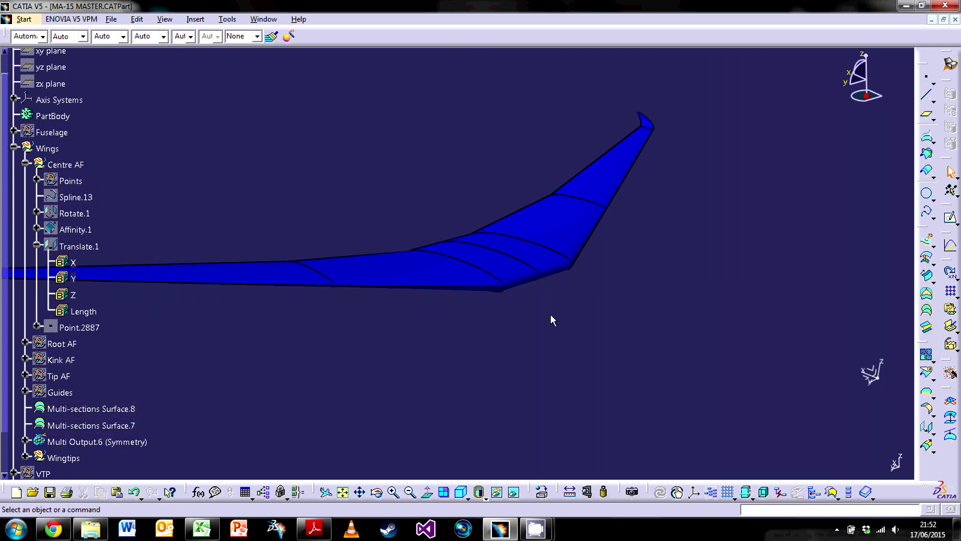
pyautogui.click(14, 208)
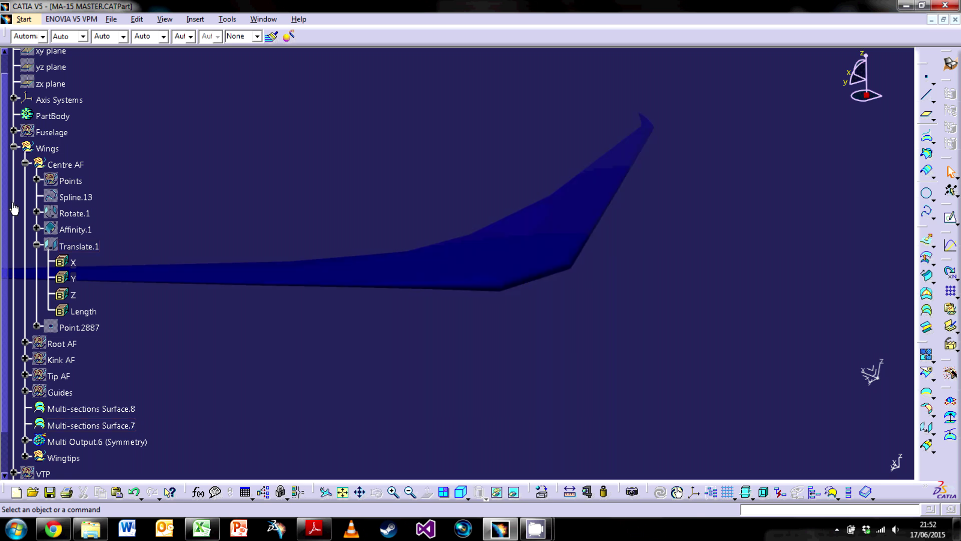
pyautogui.click(15, 207)
pyautogui.moveTo(498, 290); pyautogui.dragTo(462, 329, button='middle')
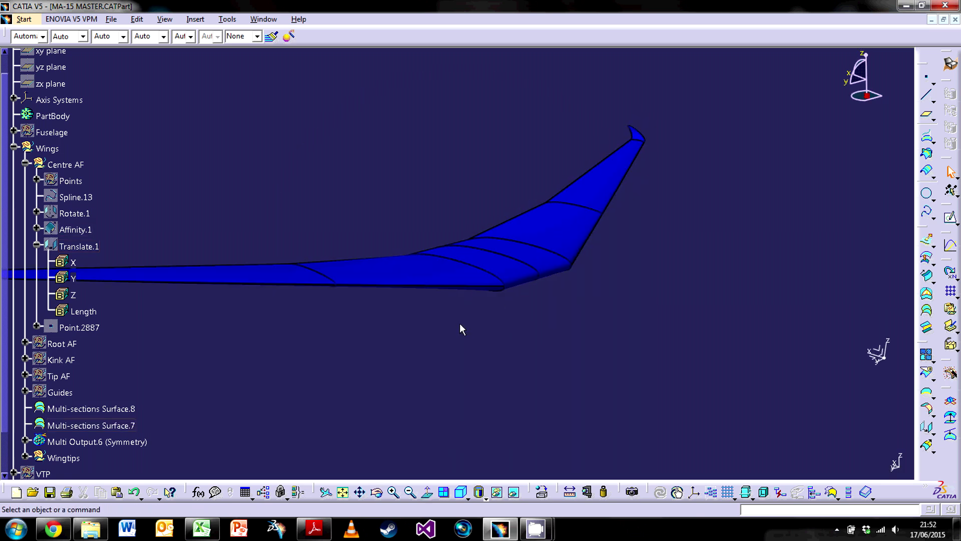
# Switch to the MA-15 Technical Specification PDF in Adobe Reader and highlight the wing aerofoil designation
pyautogui.click(314, 529)
pyautogui.moveTo(364, 214); pyautogui.dragTo(569, 213)
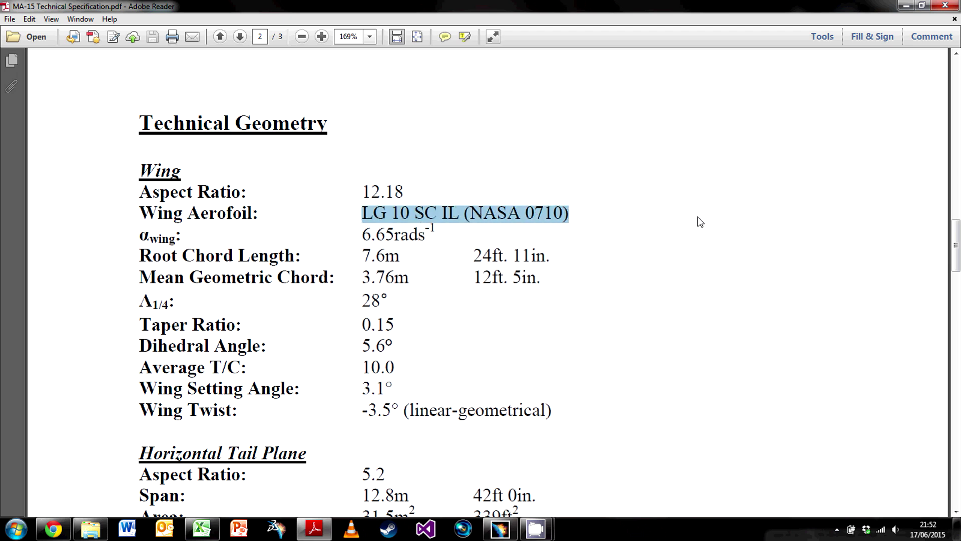
# Switch to the Airfoil Tools page in Chrome and select the NASA SC(2)-0710 coordinates in the Dat file box
pyautogui.click(48, 533)
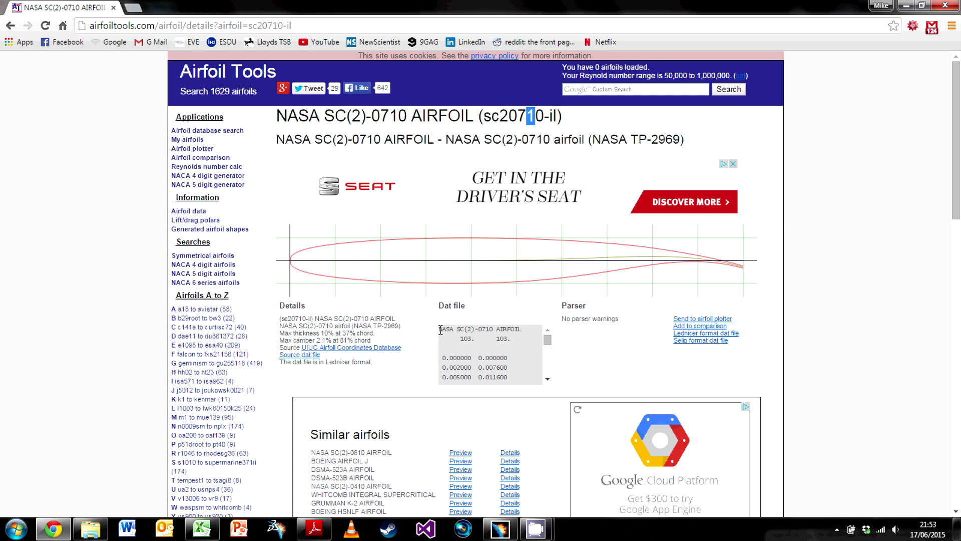
pyautogui.scroll(-6, 442, 358)
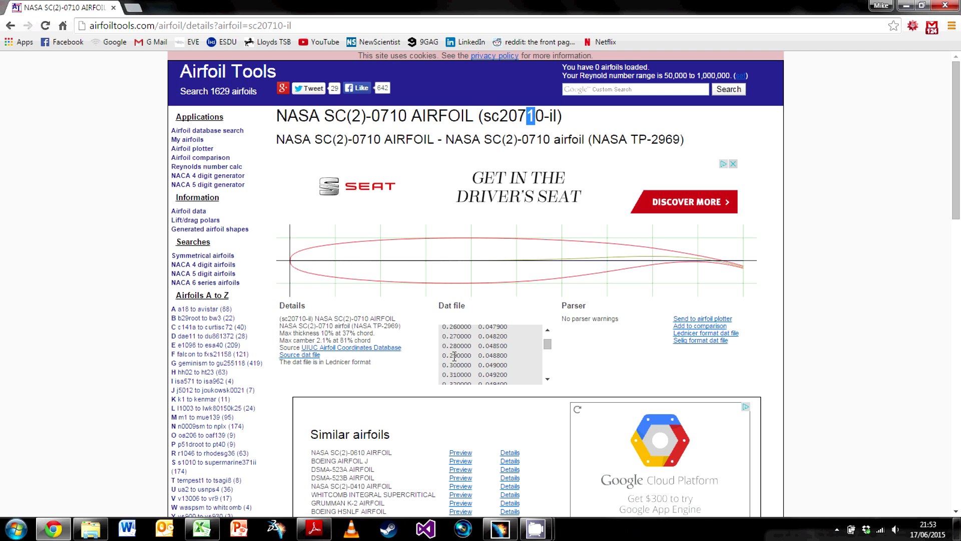
pyautogui.scroll(6, 454, 355)
pyautogui.click(425, 355)
pyautogui.scroll(-2, 425, 350)
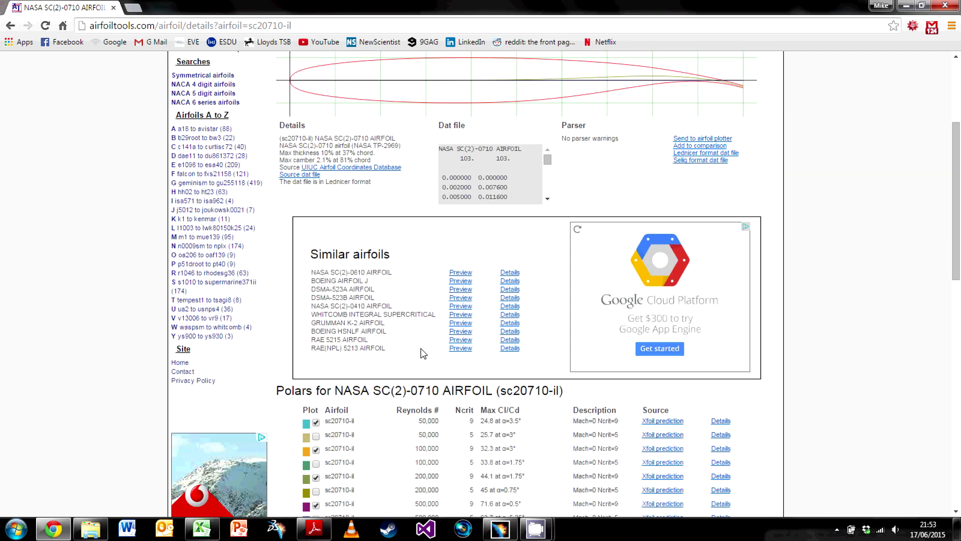
pyautogui.moveTo(444, 237); pyautogui.dragTo(521, 266)
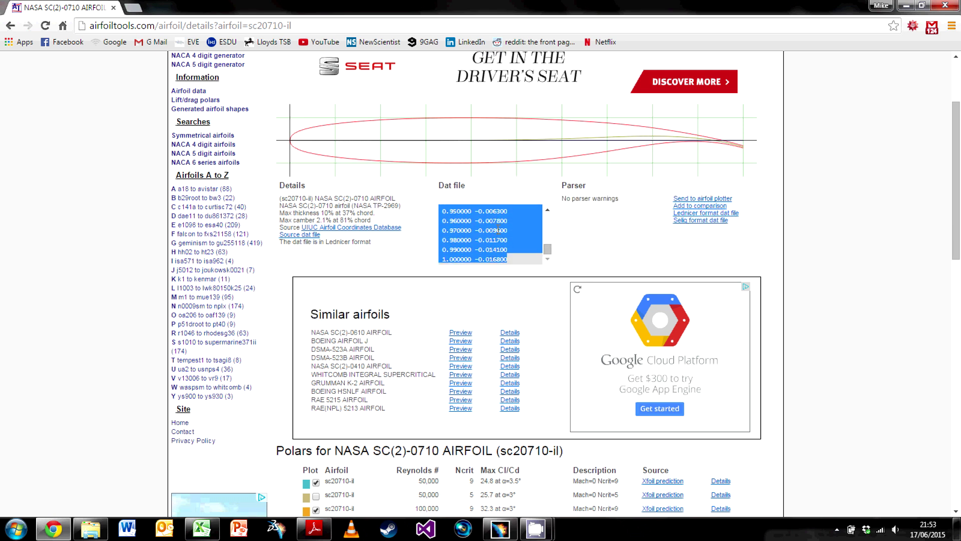
# Review the polar table and plots for the SC(2)-0710 airfoil, clear the selection and return to the beginning of the dat file
pyautogui.scroll(1, 626, 233)
pyautogui.scroll(-14, 452, 337)
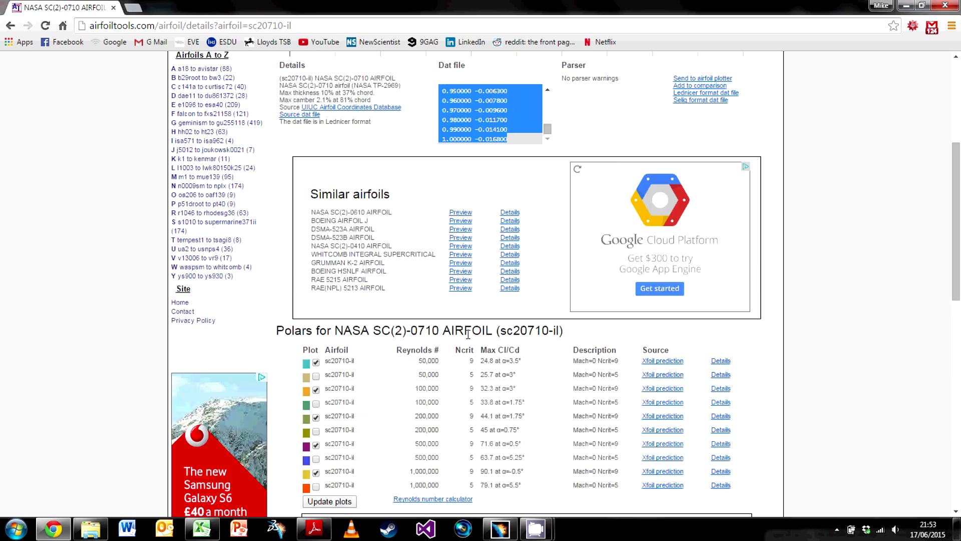
pyautogui.scroll(-2, 441, 321)
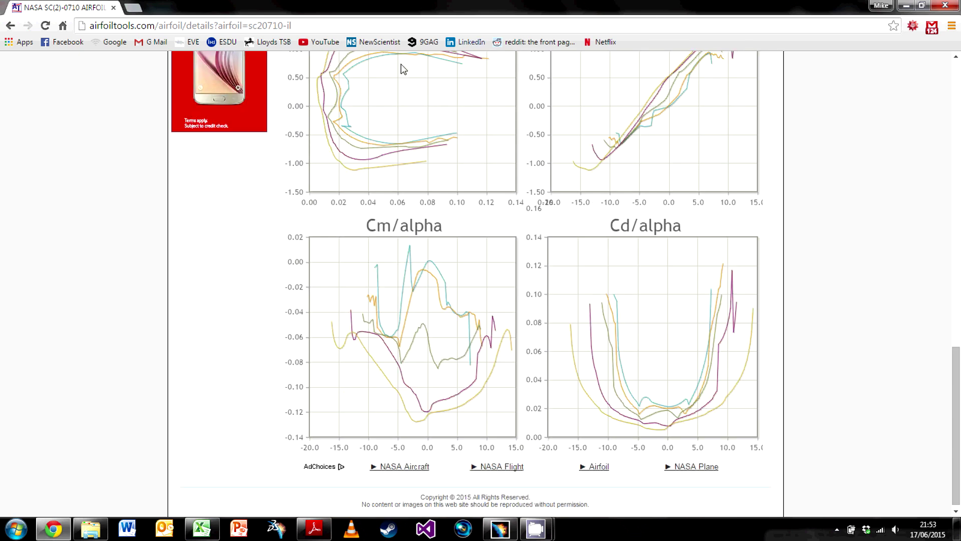
pyautogui.scroll(20, 543, 408)
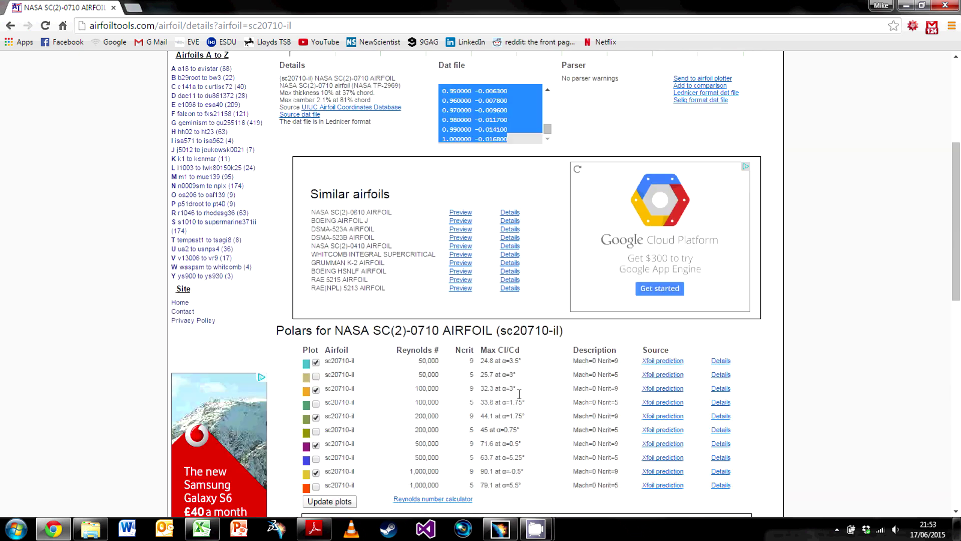
pyautogui.click(478, 370)
pyautogui.scroll(10, 476, 370)
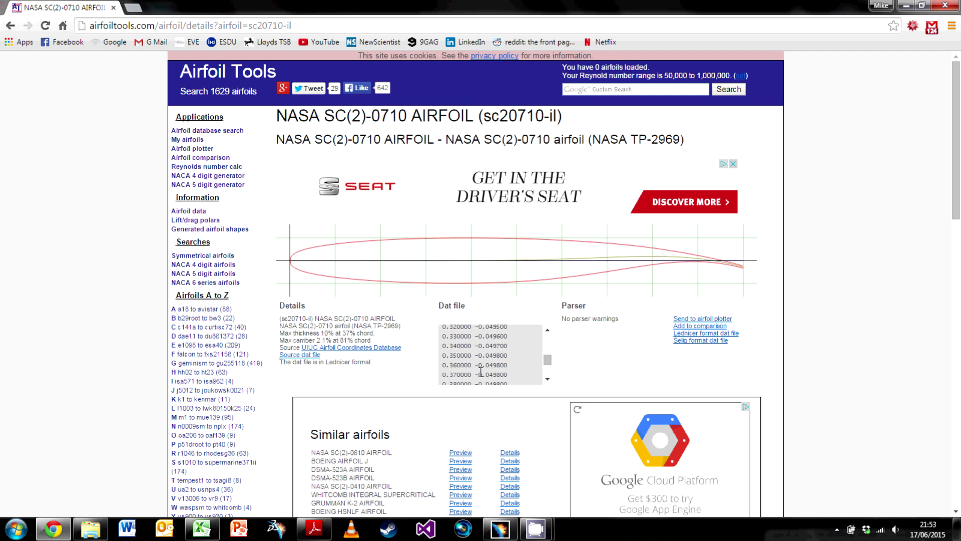
pyautogui.scroll(4, 476, 368)
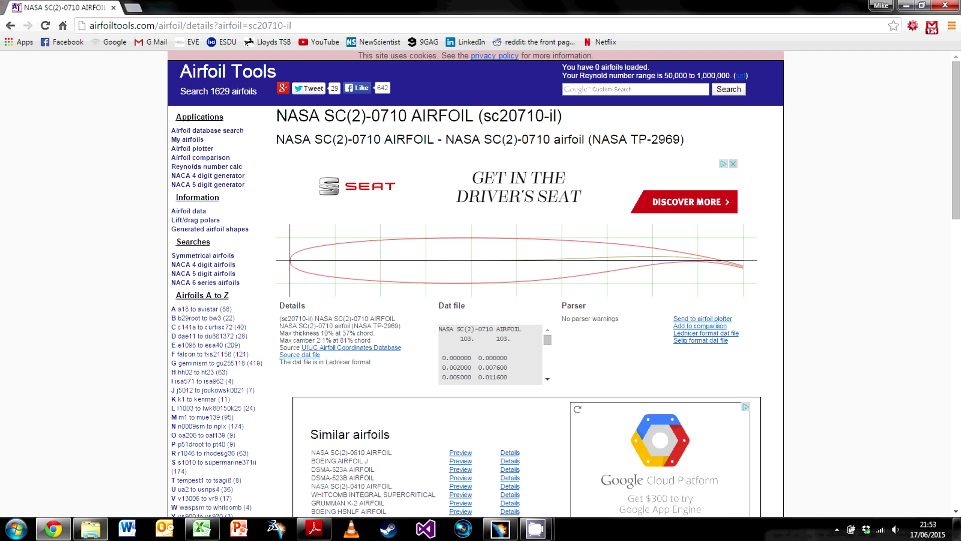
# Switch to the Geometry Exporter workbook in Excel and review the aerofoil coordinates and the section dimension inputs
pyautogui.click(199, 530)
pyautogui.click(269, 385)
pyautogui.click(220, 161)
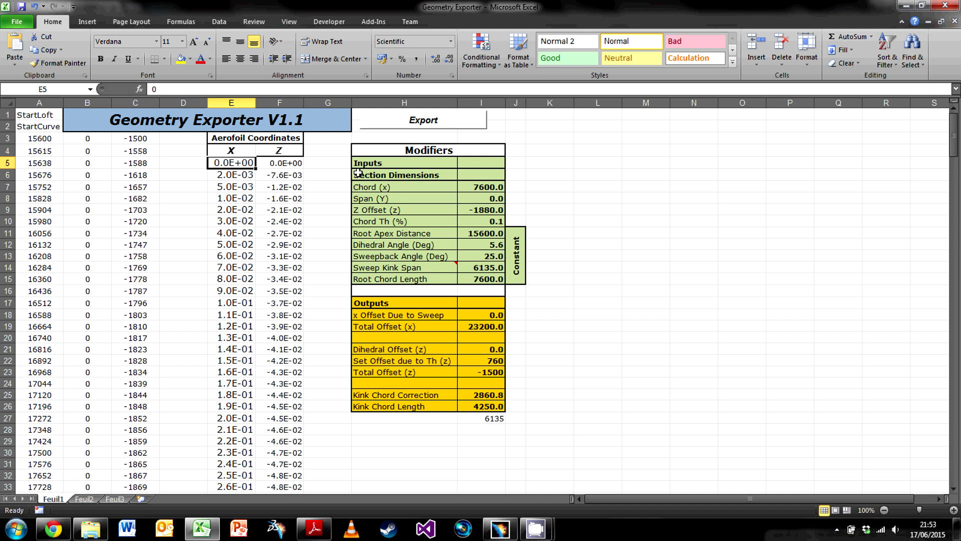
pyautogui.moveTo(363, 153); pyautogui.dragTo(383, 278)
pyautogui.click(581, 267)
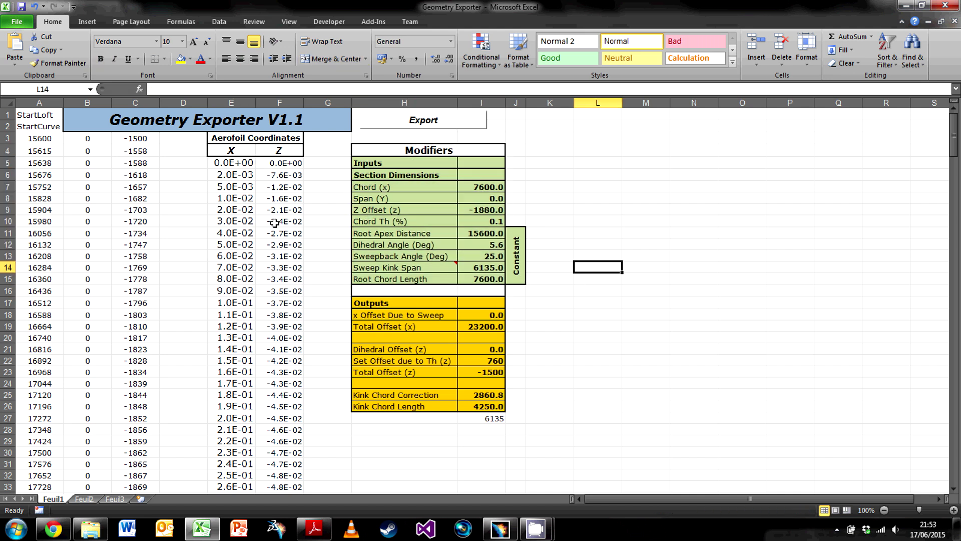
# Inspect the calculated point coordinates in columns A to C and the cells referenced by the formula in A3
pyautogui.click(22, 135)
pyautogui.click(83, 137)
pyautogui.click(122, 138)
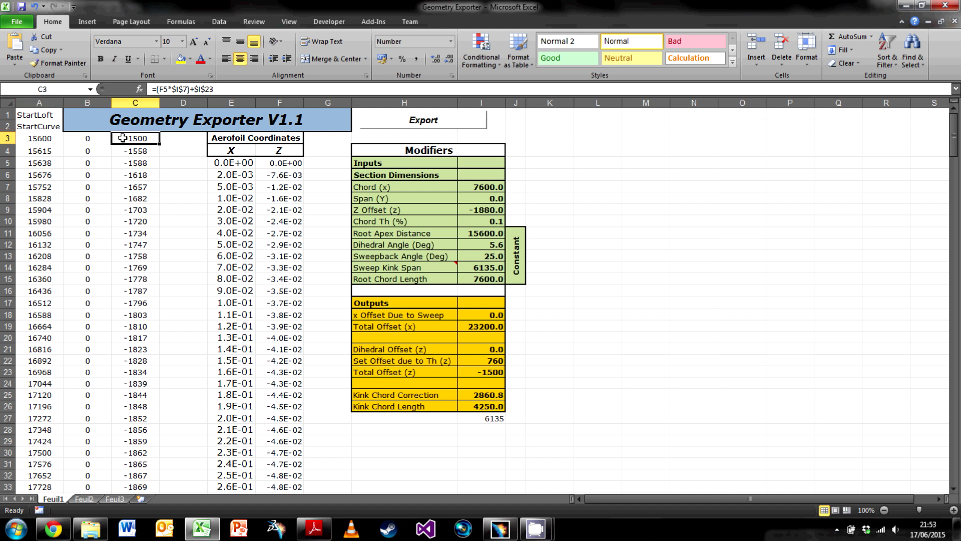
pyautogui.moveTo(38, 136); pyautogui.dragTo(115, 366)
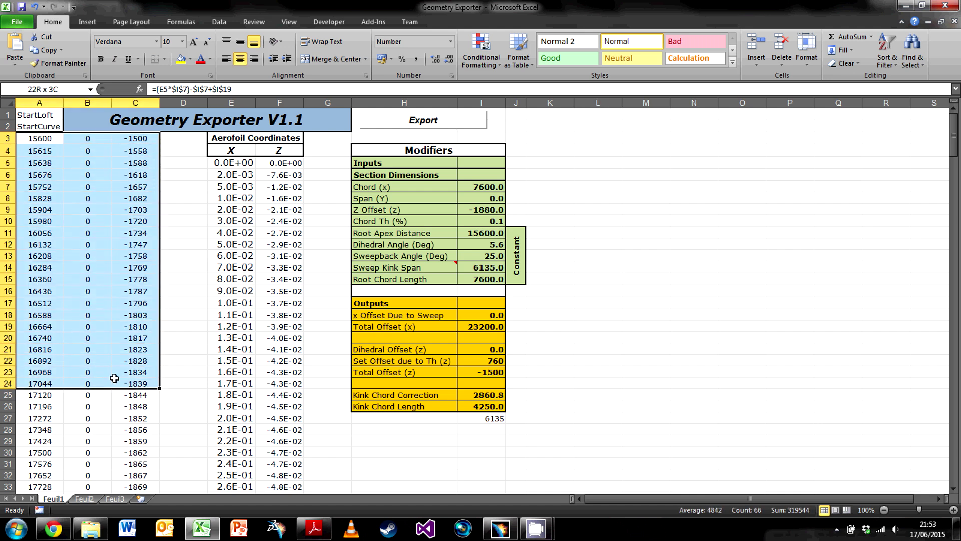
pyautogui.click(33, 137)
pyautogui.doubleClick(33, 137)
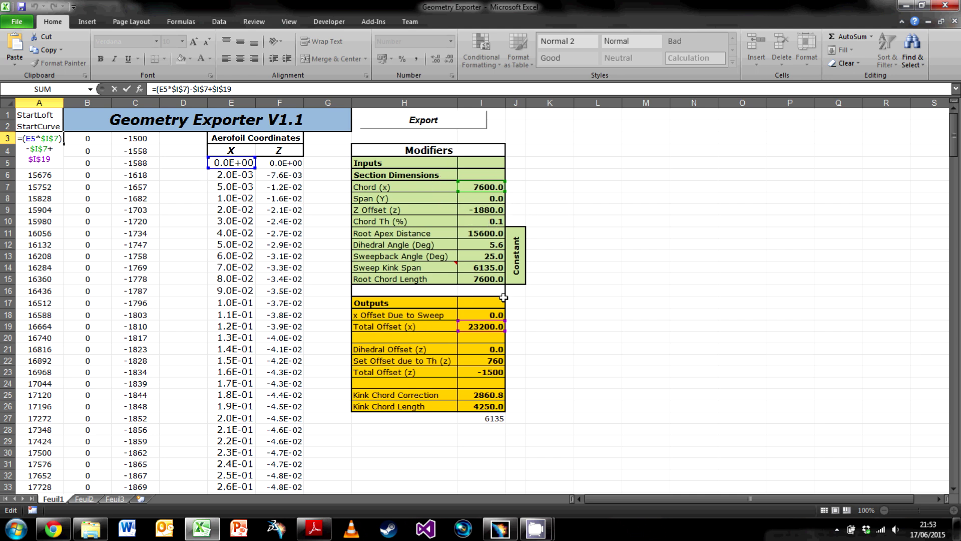
pyautogui.press('Return')
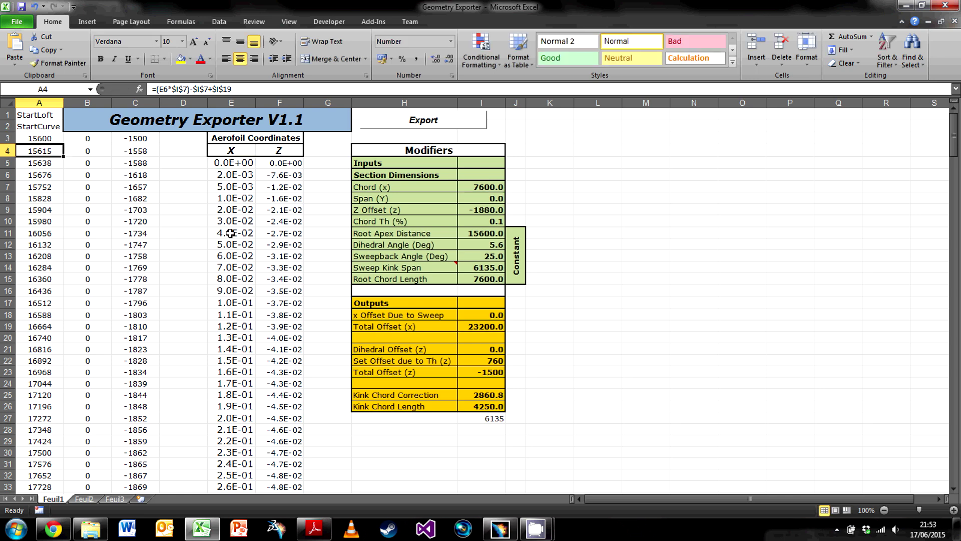
# Check the wing in CATIA and the root chord length in the specification PDF against the Chord (x) input, ending in the Geometry Exporter workbook
pyautogui.click(499, 529)
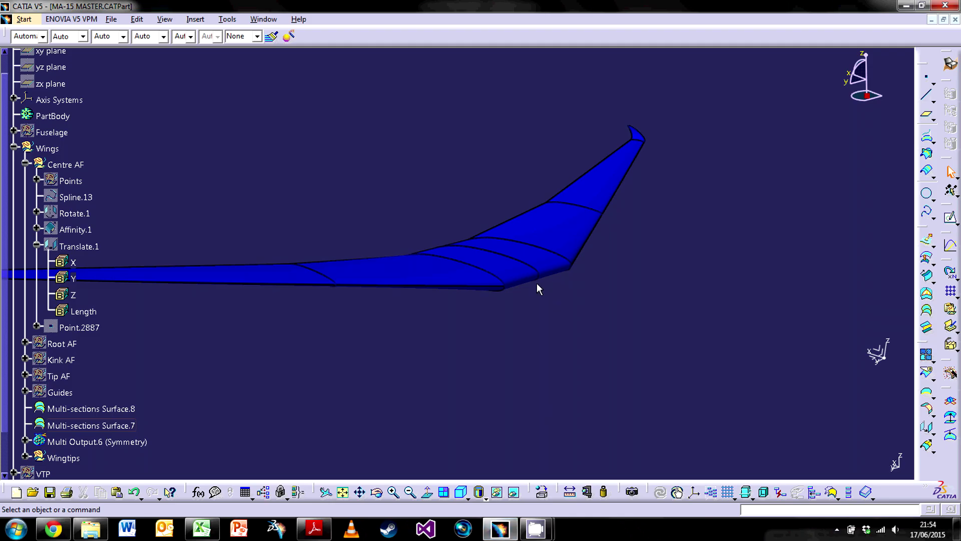
pyautogui.click(203, 533)
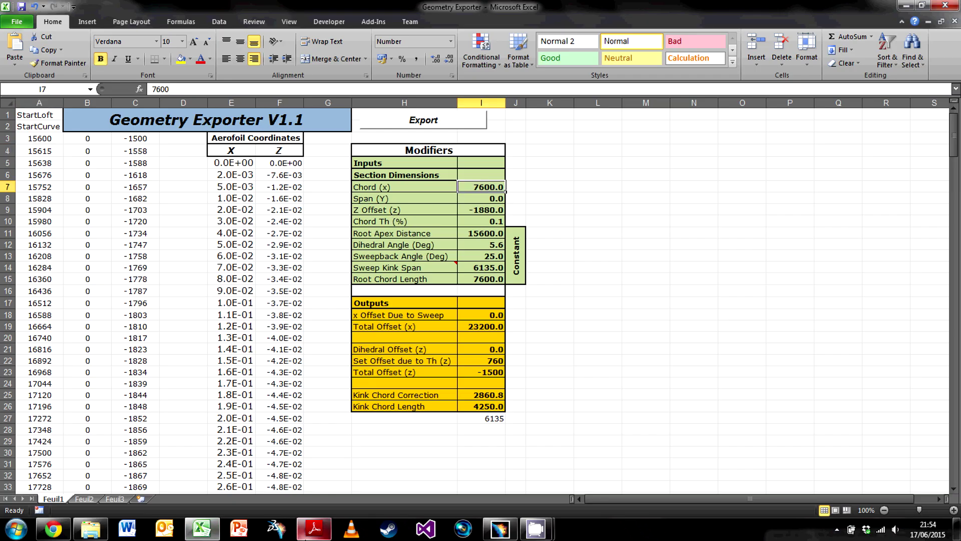
pyautogui.click(315, 528)
pyautogui.click(190, 281)
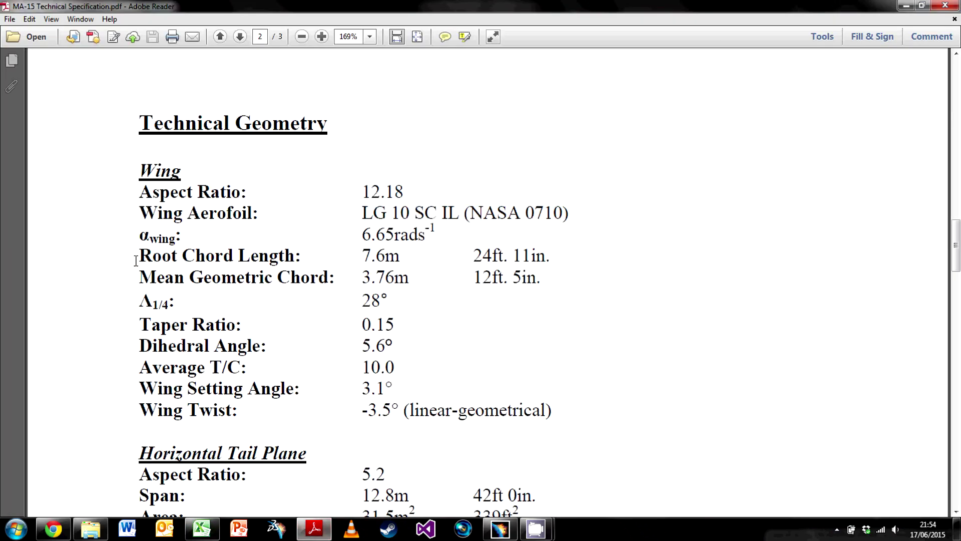
pyautogui.moveTo(362, 257); pyautogui.dragTo(403, 258)
pyautogui.click(906, 5)
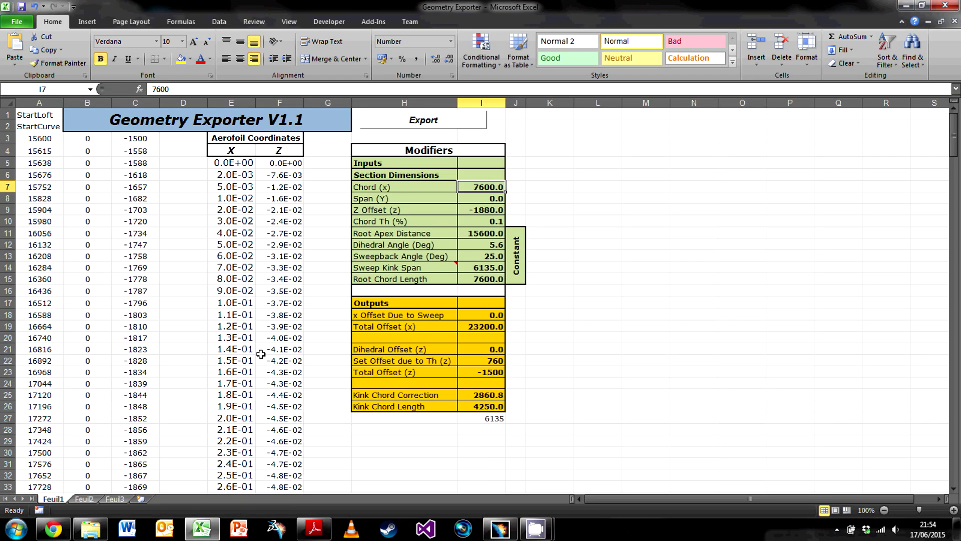
# Compare the Span (Y) input with the wing in CATIA, then inspect the Z Offset (z) input in the Geometry Exporter workbook
pyautogui.click(482, 201)
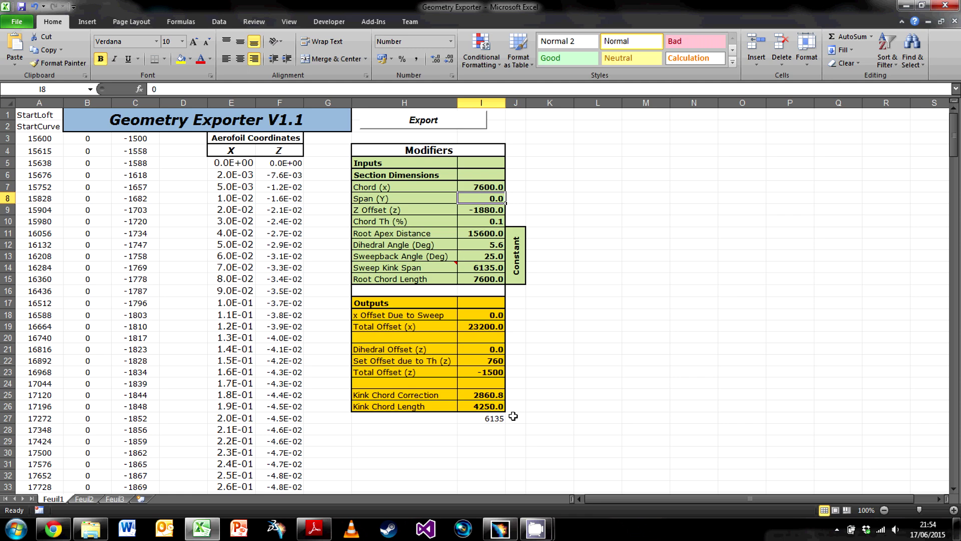
pyautogui.click(499, 528)
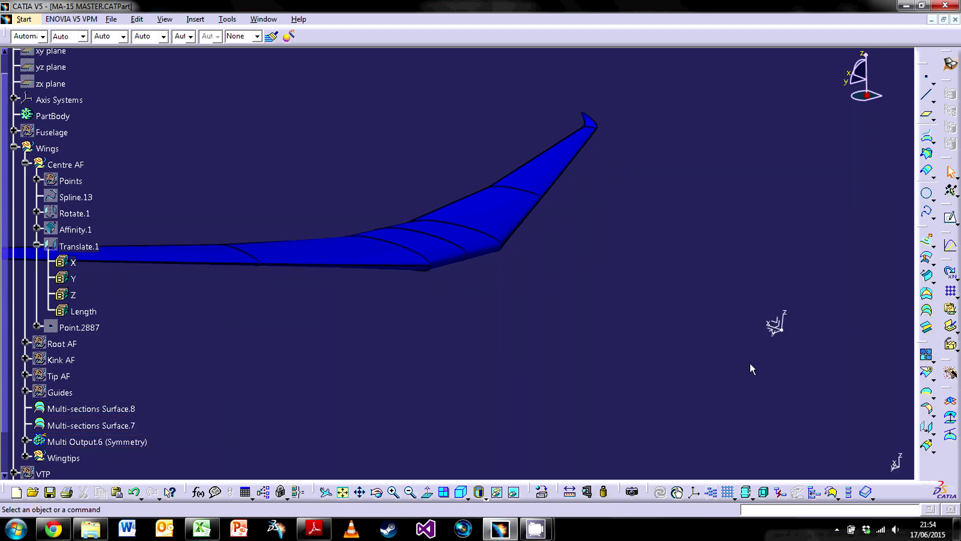
pyautogui.click(201, 528)
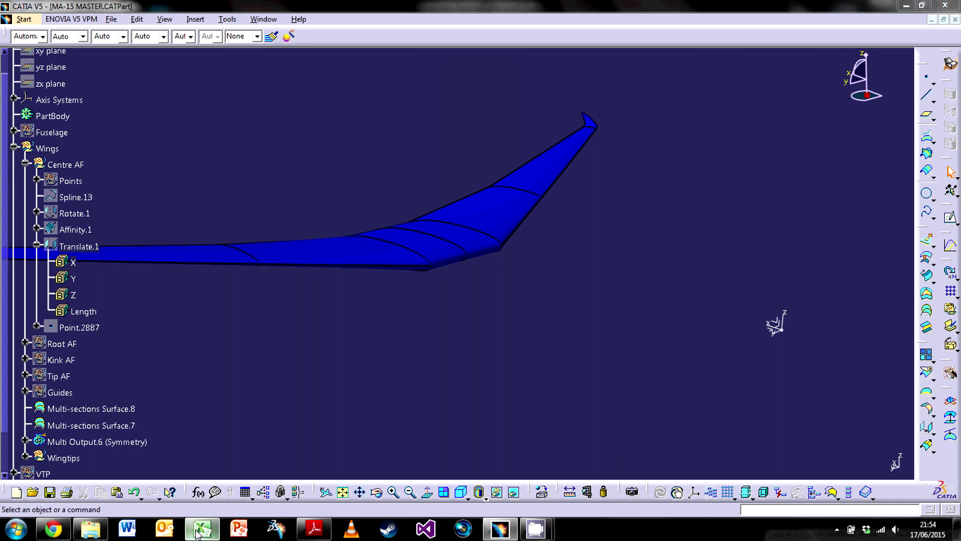
pyautogui.click(472, 211)
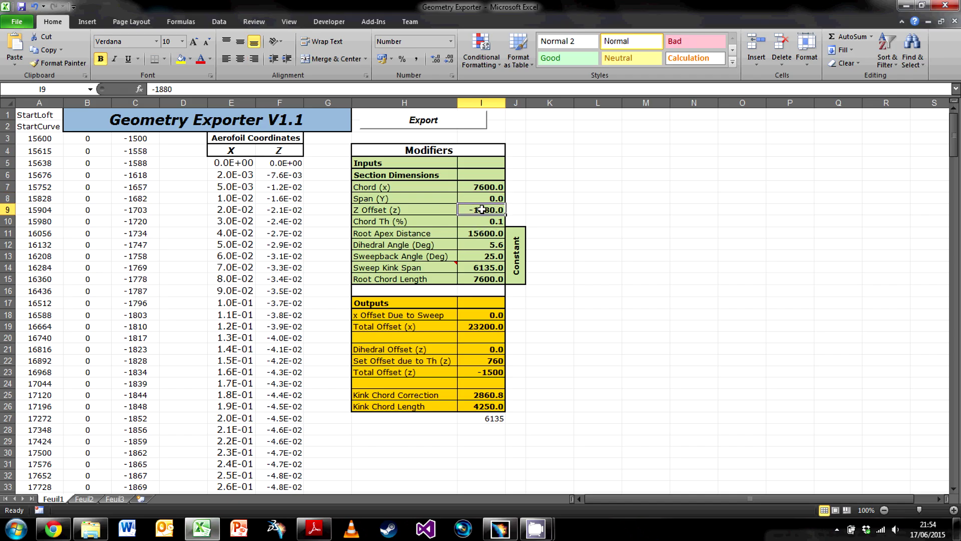
# Switch to CATIA and show the Fuselage set, viewing the wing's vertical position relative to it from below
pyautogui.click(500, 529)
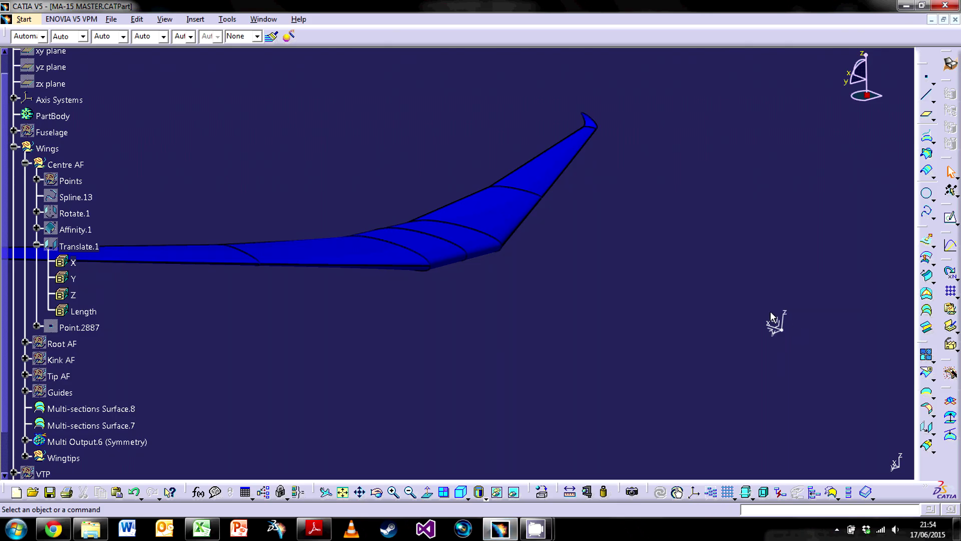
pyautogui.moveTo(480, 331)
pyautogui.mouseDown(button='middle')
pyautogui.moveTo(553, 290)
pyautogui.moveTo(478, 316)
pyautogui.mouseUp(button='middle')
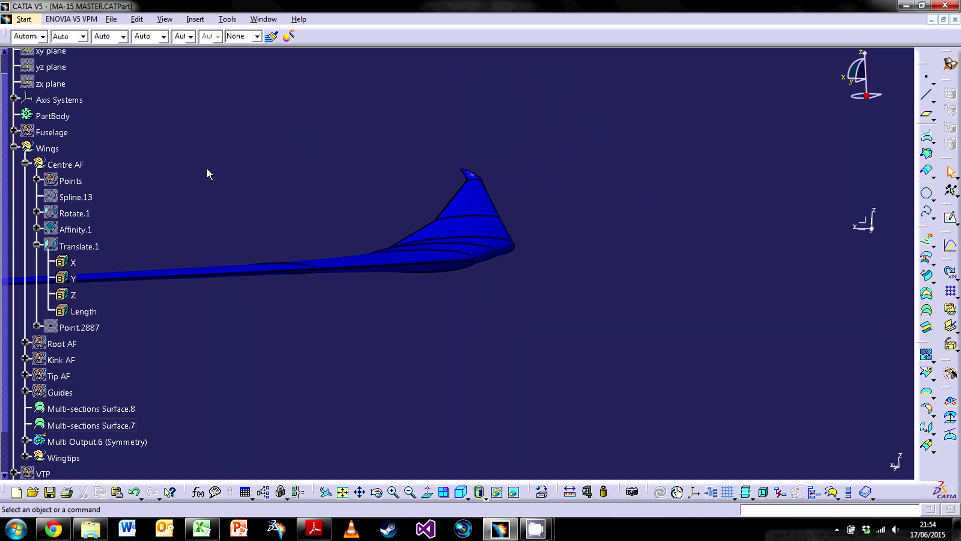
pyautogui.click(52, 132)
pyautogui.click(496, 492)
pyautogui.moveTo(464, 304); pyautogui.dragTo(454, 221, button='middle')
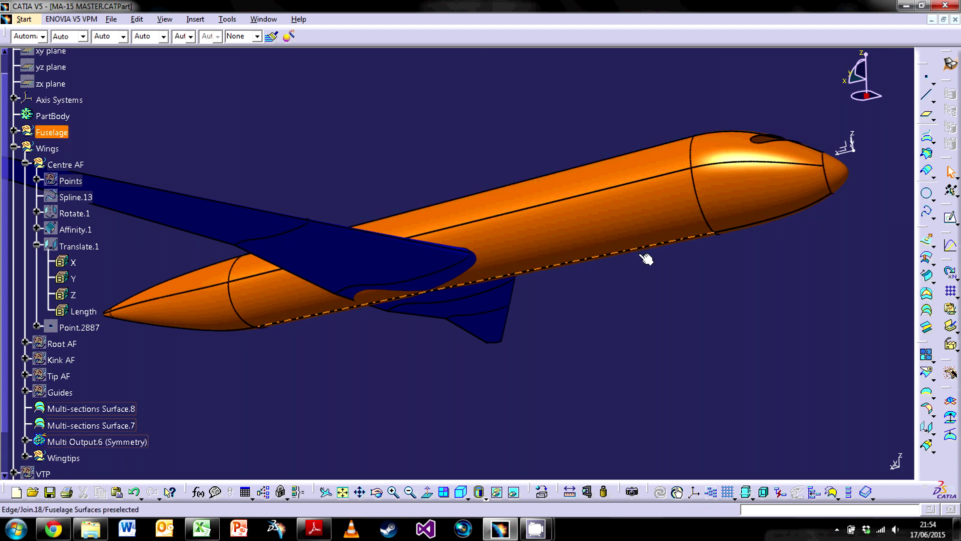
# Return to the Geometry Exporter workbook in Excel and inspect the Chord Th (%), Chord (x) and Z Offset (z) inputs
pyautogui.click(201, 532)
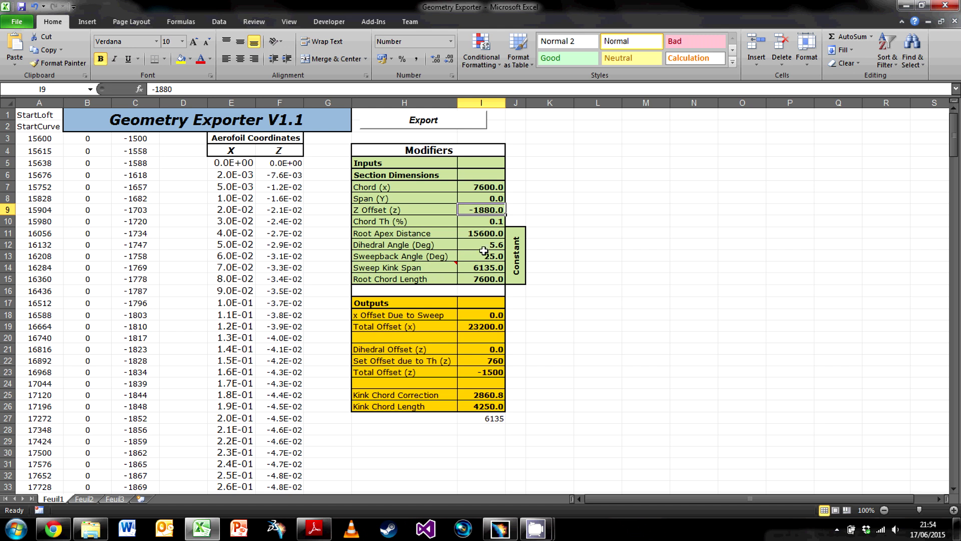
pyautogui.click(492, 224)
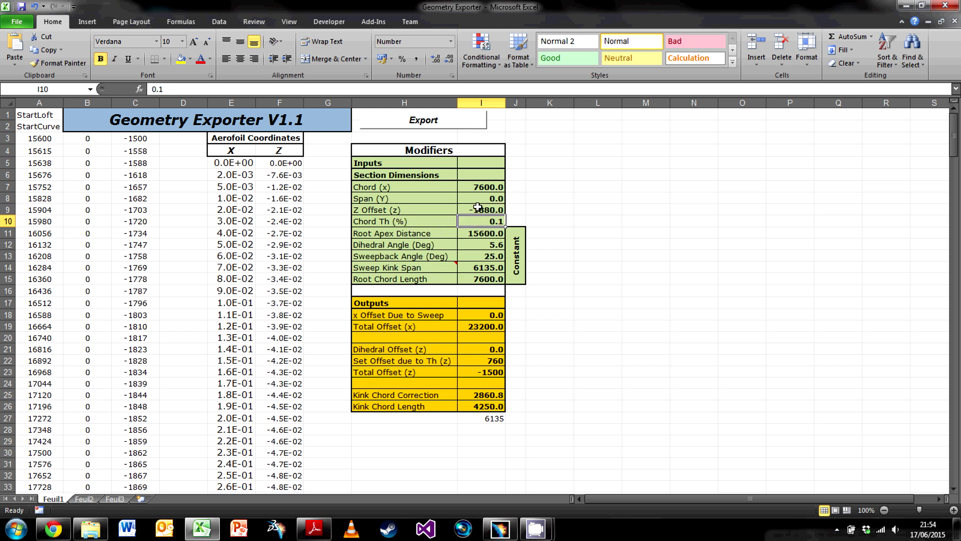
pyautogui.click(52, 528)
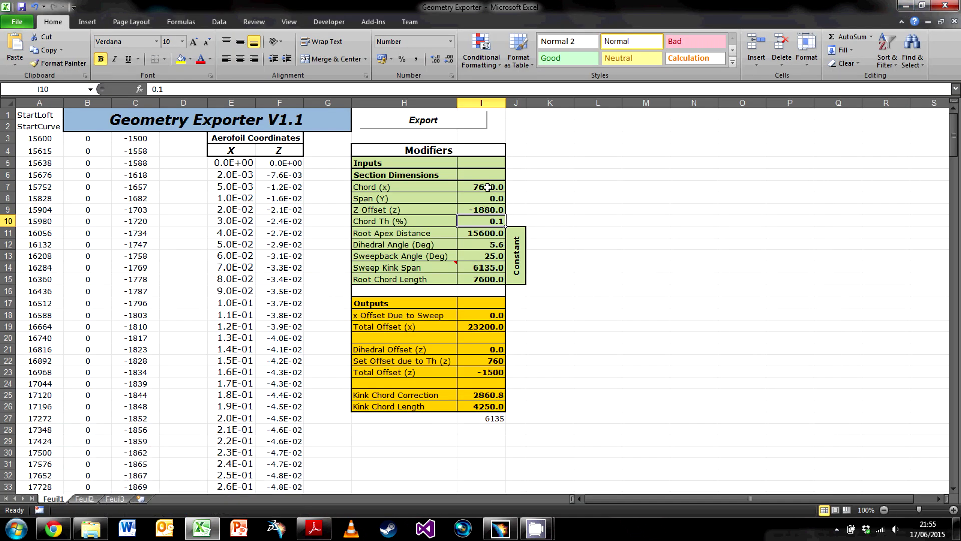
pyautogui.click(487, 187)
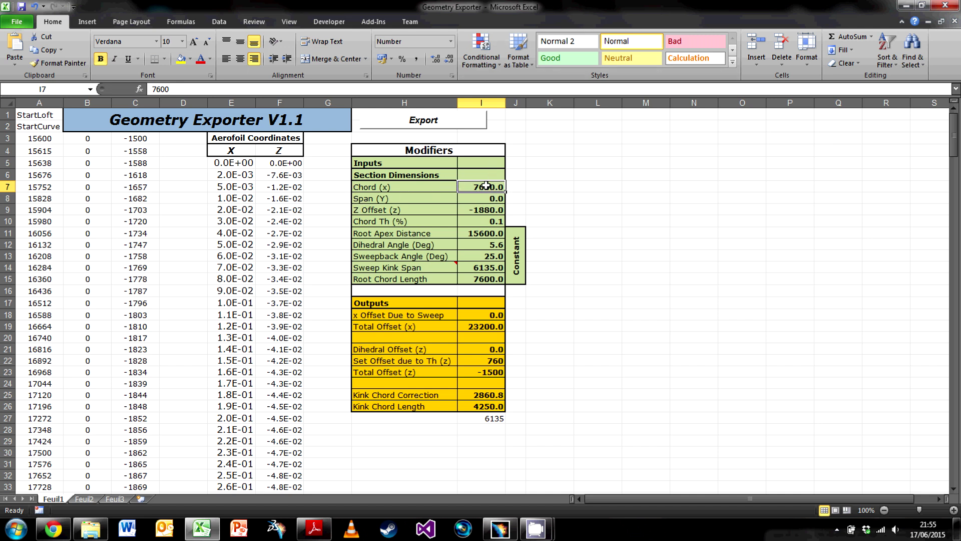
pyautogui.click(564, 179)
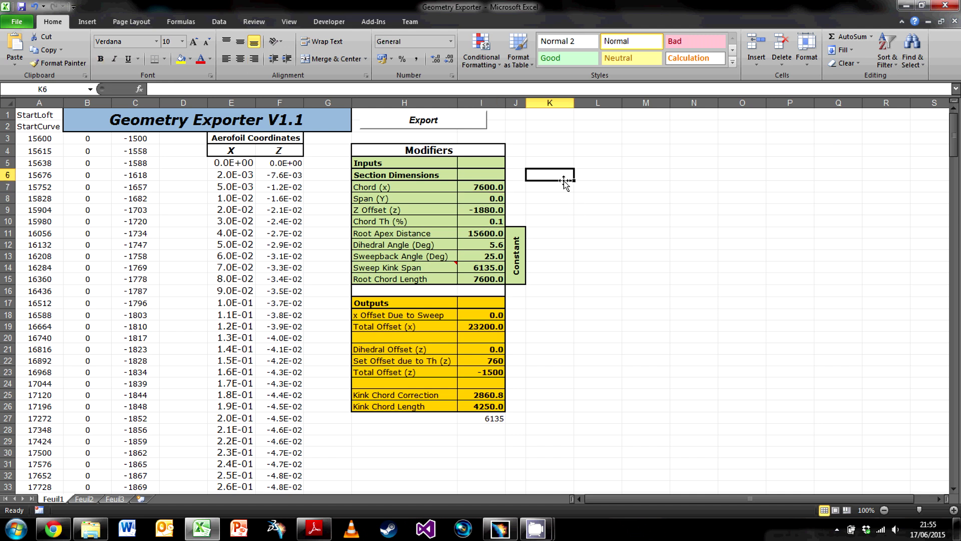
pyautogui.click(480, 187)
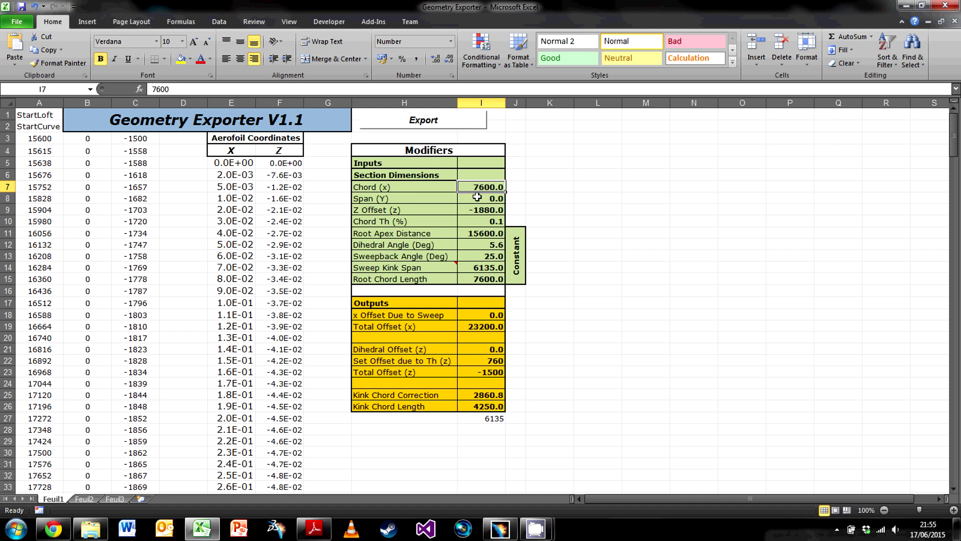
pyautogui.click(477, 212)
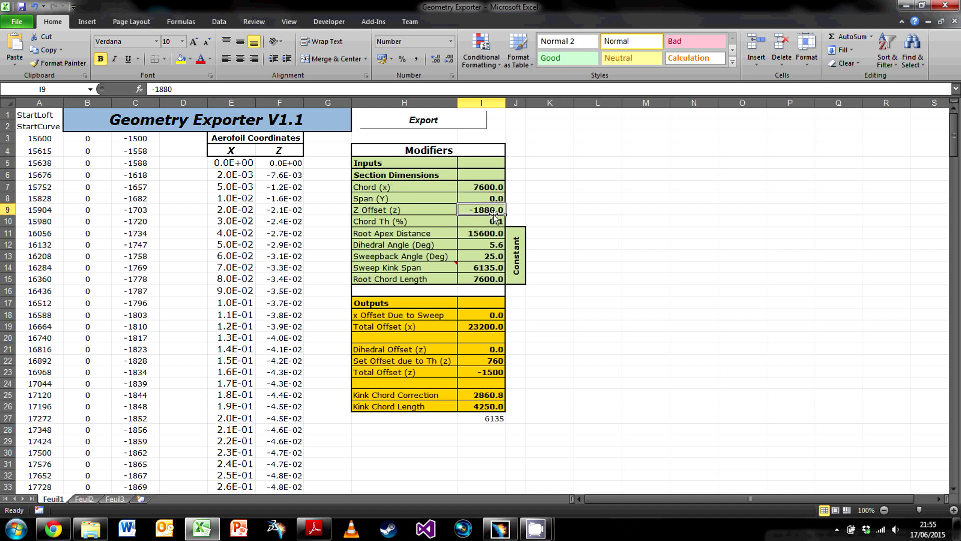
# Check the wing's position on the fuselage in CATIA, then inspect the Root Apex Distance input in the Excel workbook
pyautogui.click(499, 528)
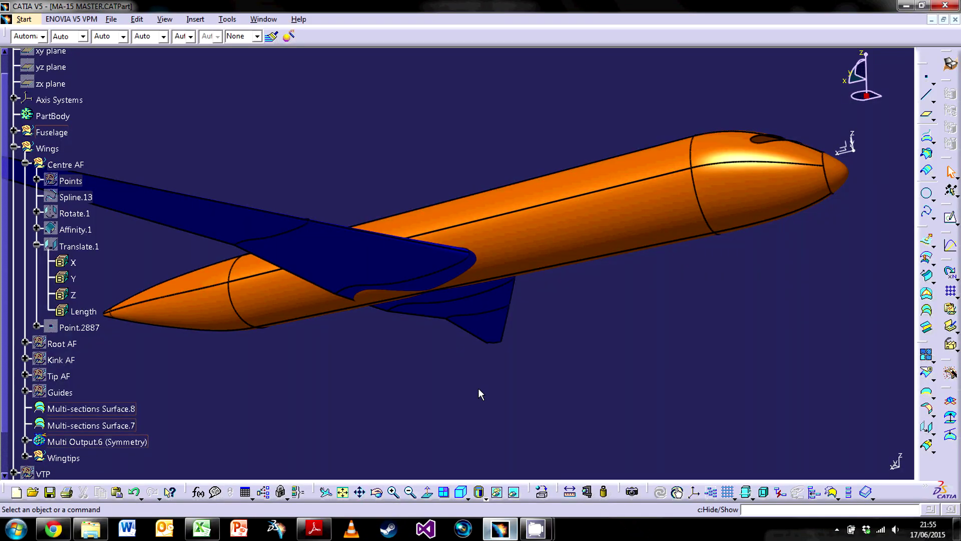
pyautogui.click(601, 260)
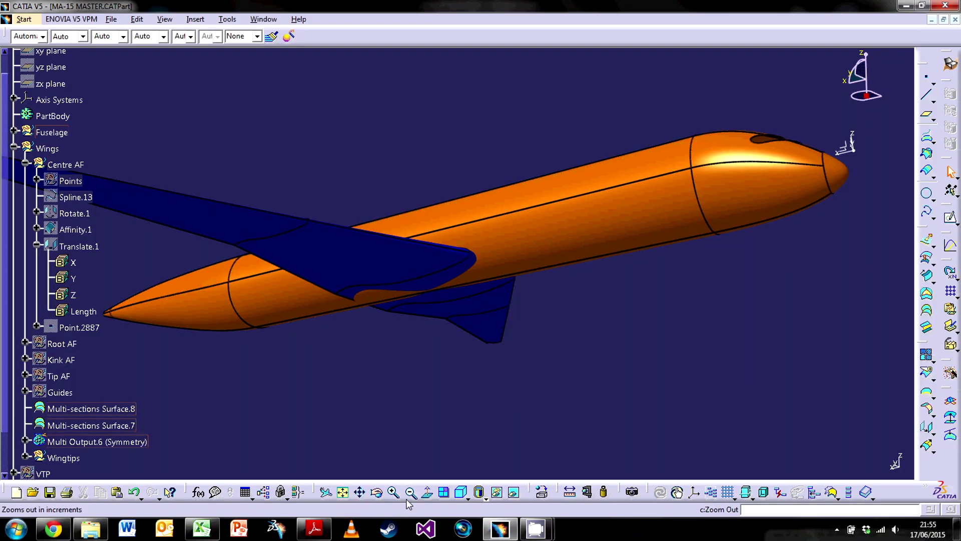
pyautogui.click(202, 528)
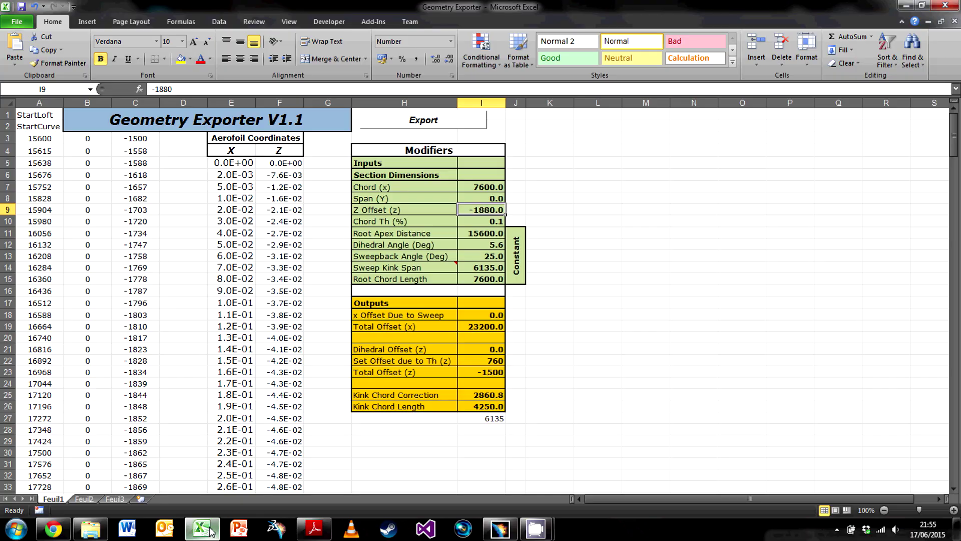
pyautogui.click(480, 238)
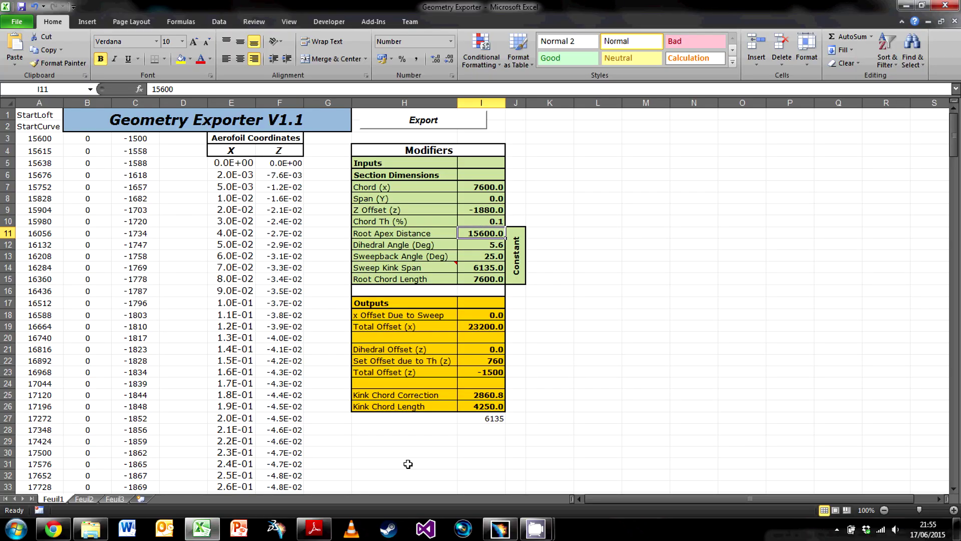
# Check the aircraft in CATIA and the specification PDF against the Dihedral Angle, Sweepback Angle and Sweep Kink Span inputs in the workbook
pyautogui.click(500, 528)
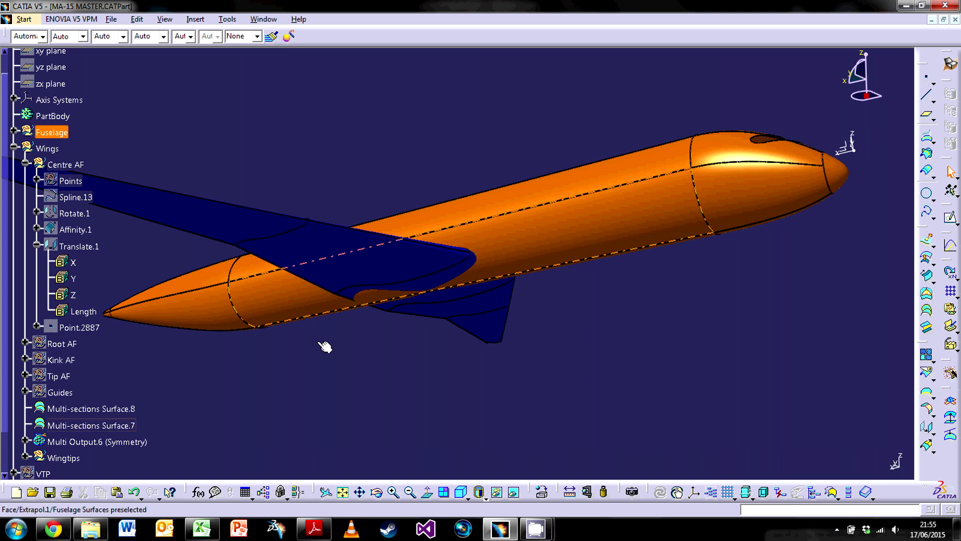
pyautogui.moveTo(319, 534)
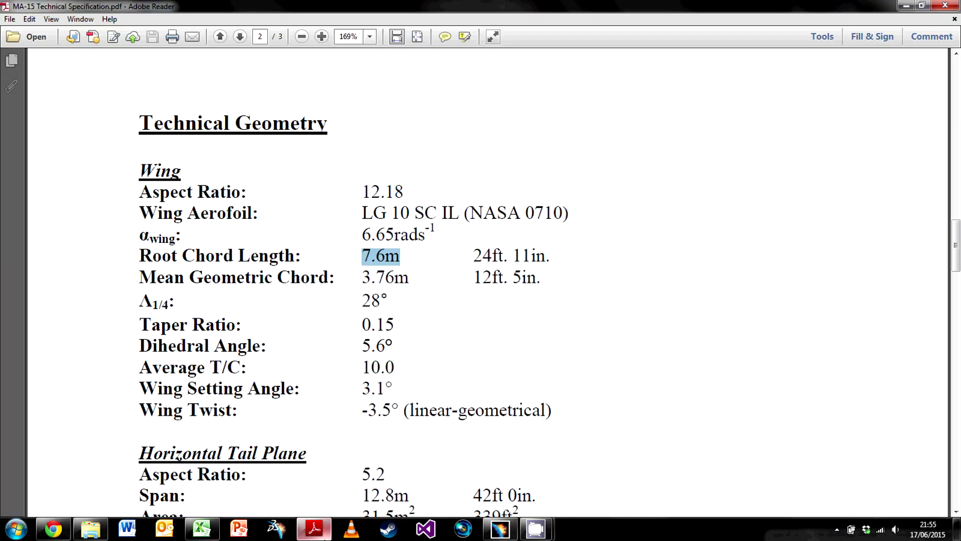
pyautogui.click(202, 528)
pyautogui.click(470, 243)
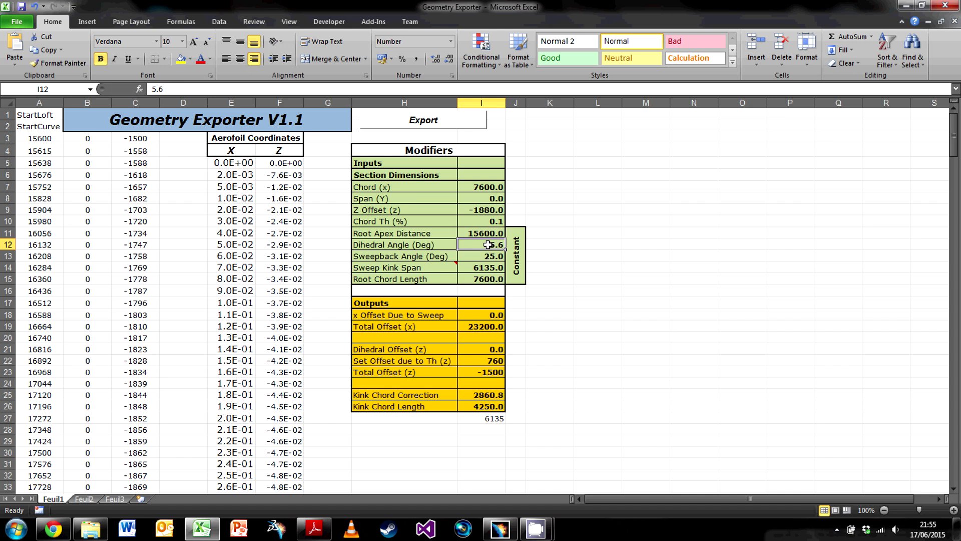
pyautogui.moveTo(473, 245); pyautogui.dragTo(479, 261)
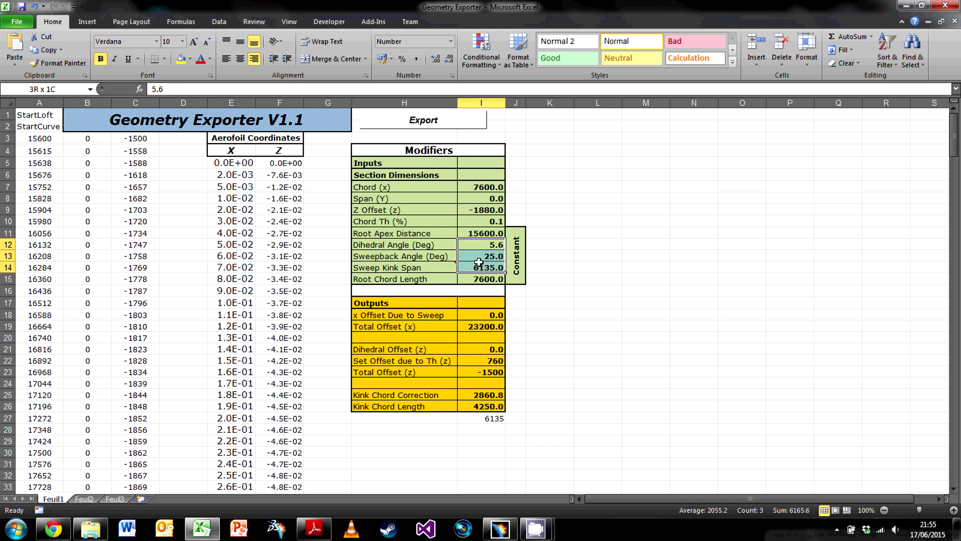
pyautogui.click(497, 266)
pyautogui.moveTo(489, 243); pyautogui.dragTo(471, 268)
pyautogui.moveTo(496, 242); pyautogui.dragTo(492, 268)
# Inspect the formulas for the first point's coordinates in A3, B3 and C3 and leave them unedited
pyautogui.click(40, 138)
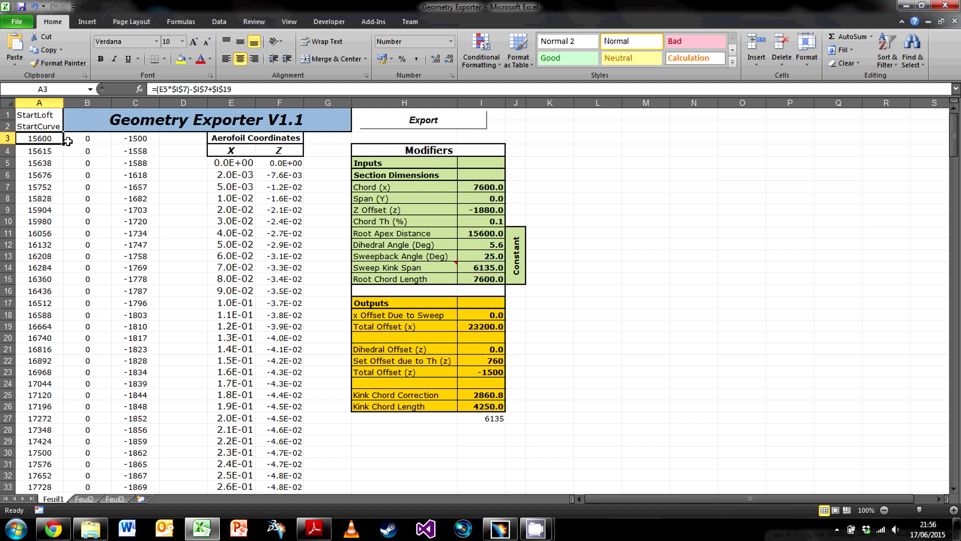
pyautogui.doubleClick(38, 144)
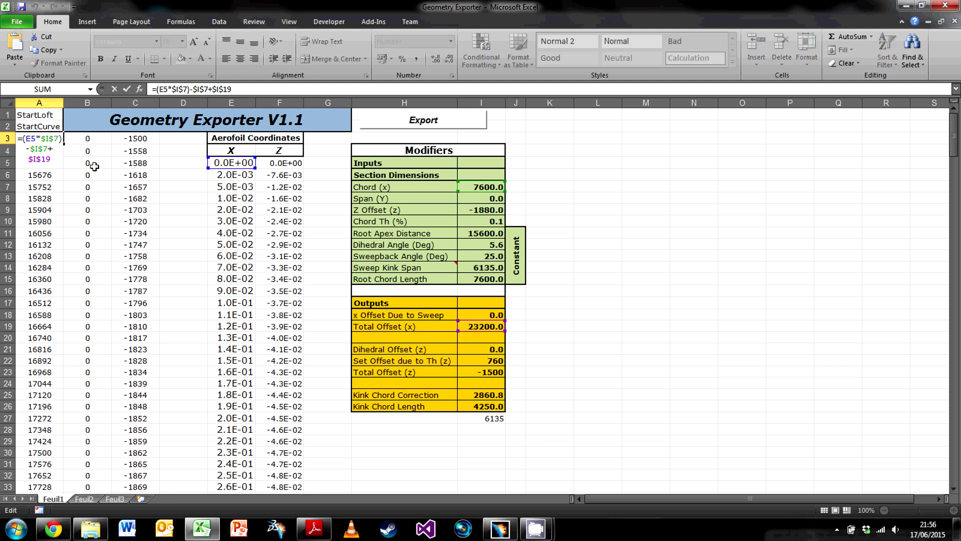
pyautogui.click(80, 141)
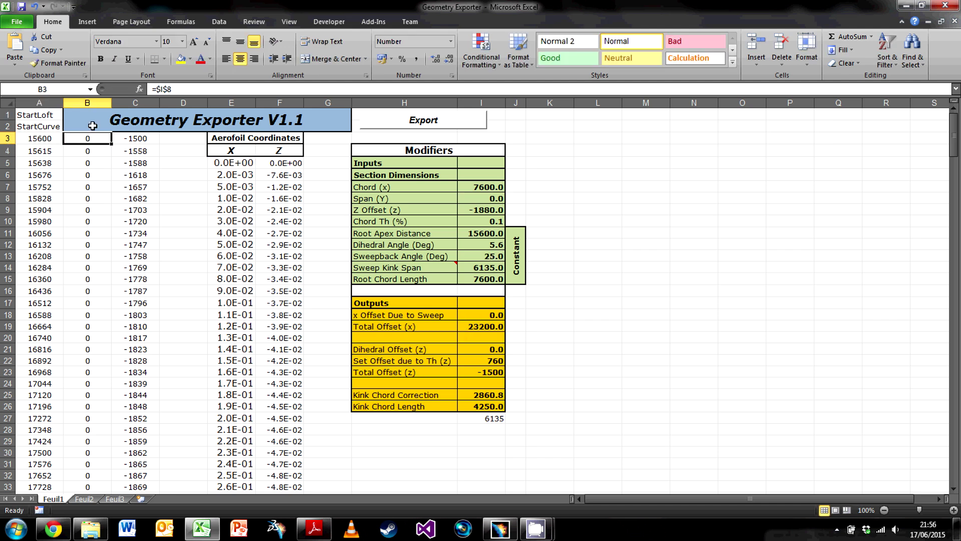
pyautogui.click(141, 137)
pyautogui.doubleClick(134, 138)
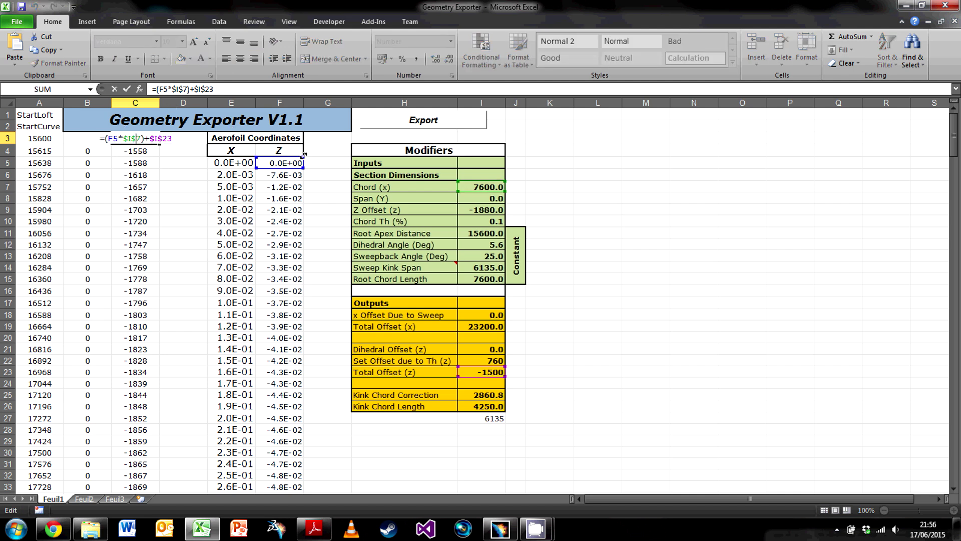
pyautogui.press('Escape')
# Export the aerofoil coordinates to CATIA with entity type 1, creating points only
pyautogui.click(420, 123)
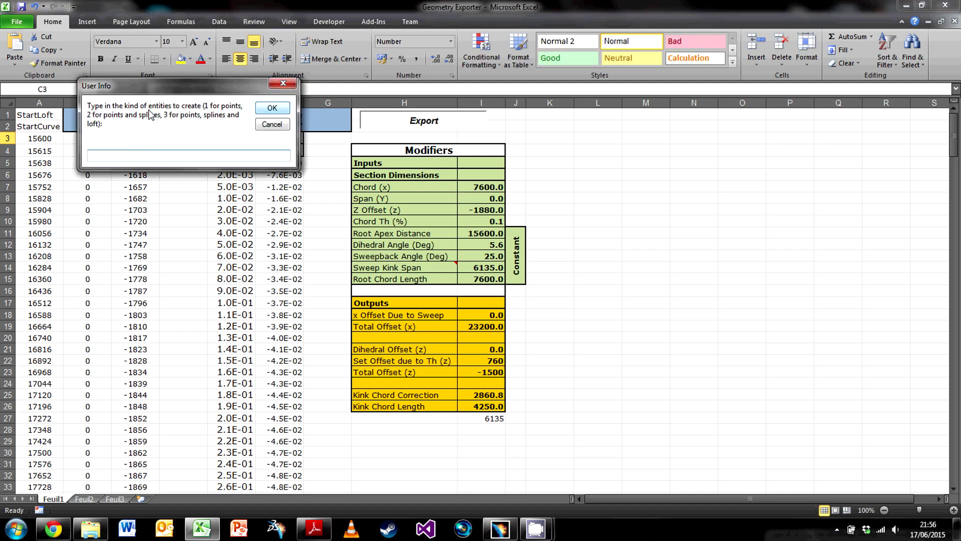
pyautogui.write('1')
pyautogui.click(274, 110)
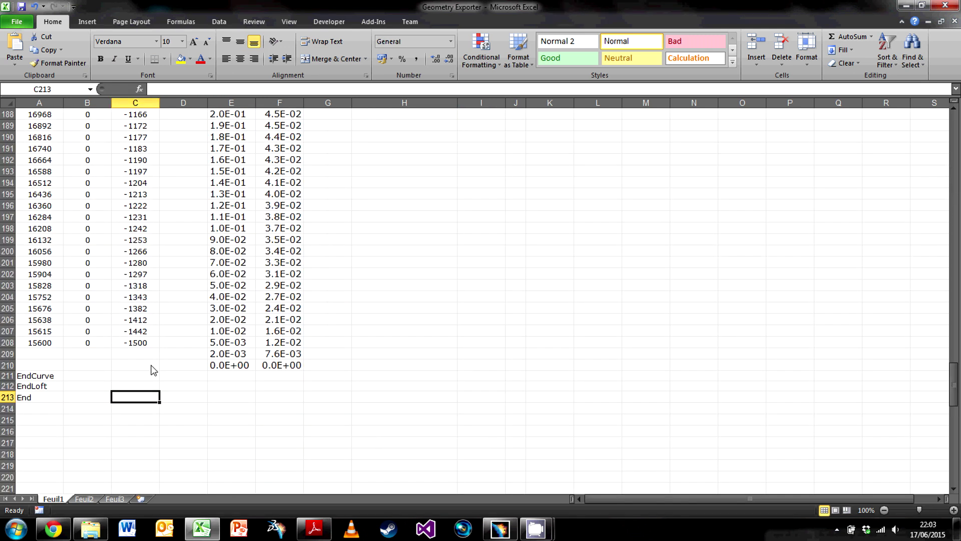
# Switch to CATIA, view the exported aerofoil points at the wing root and hide the Fuselage set
pyautogui.click(500, 528)
pyautogui.moveTo(491, 350); pyautogui.dragTo(382, 279, button='middle')
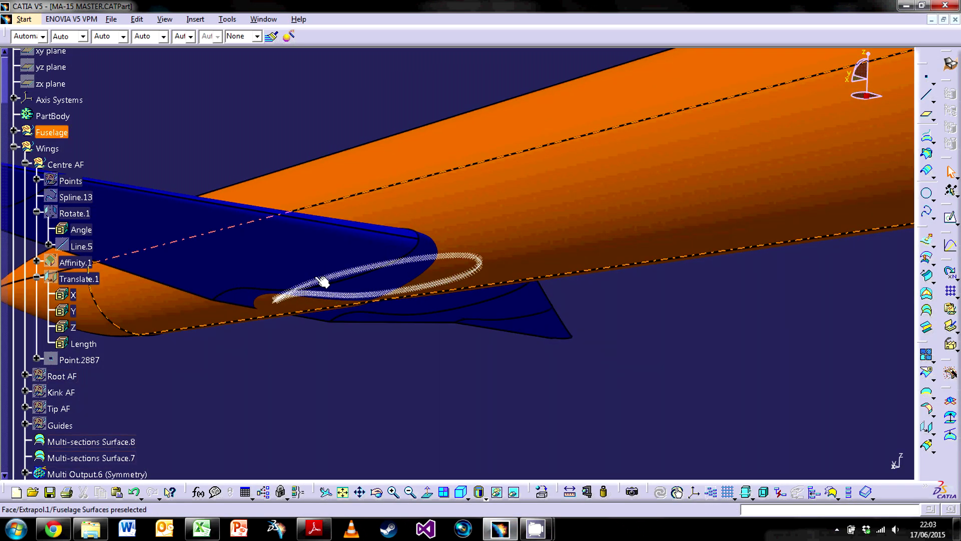
pyautogui.click(47, 133)
pyautogui.hotkey('ctrl', 'h')
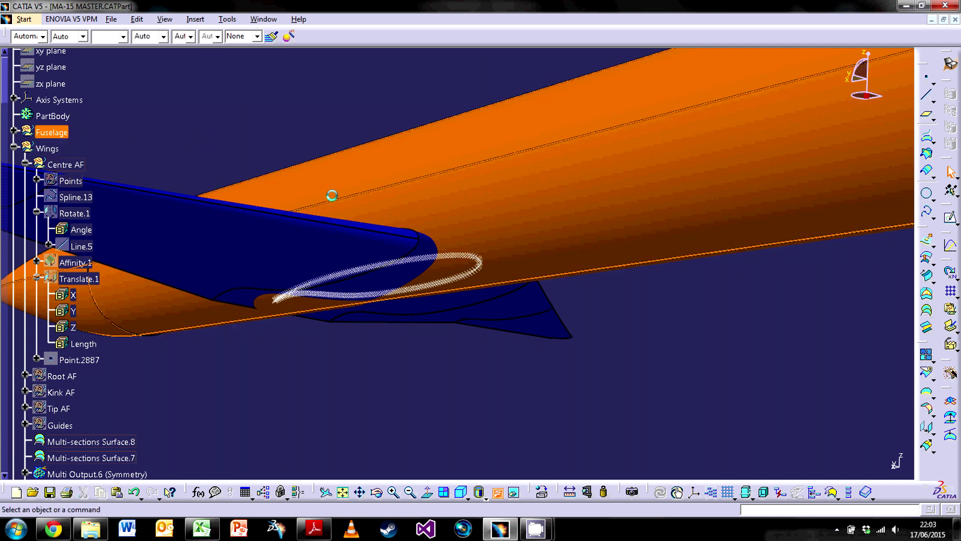
# Examine the exported points against the wing, hide the GeometryFromExcel set and select the Points set under Centre AF
pyautogui.moveTo(332, 189); pyautogui.dragTo(500, 301, button='middle')
pyautogui.moveTo(353, 339); pyautogui.dragTo(408, 314, button='middle')
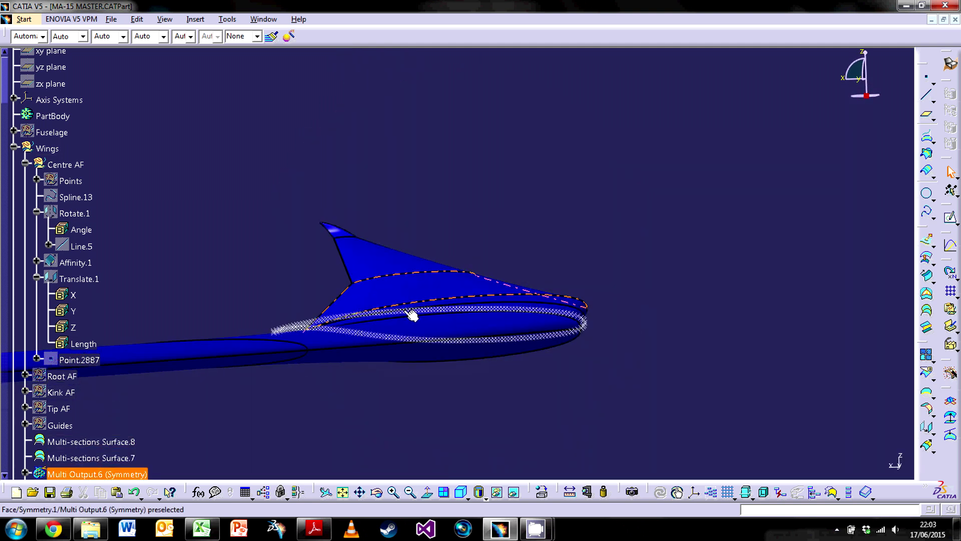
pyautogui.moveTo(457, 337); pyautogui.dragTo(337, 336, button='middle')
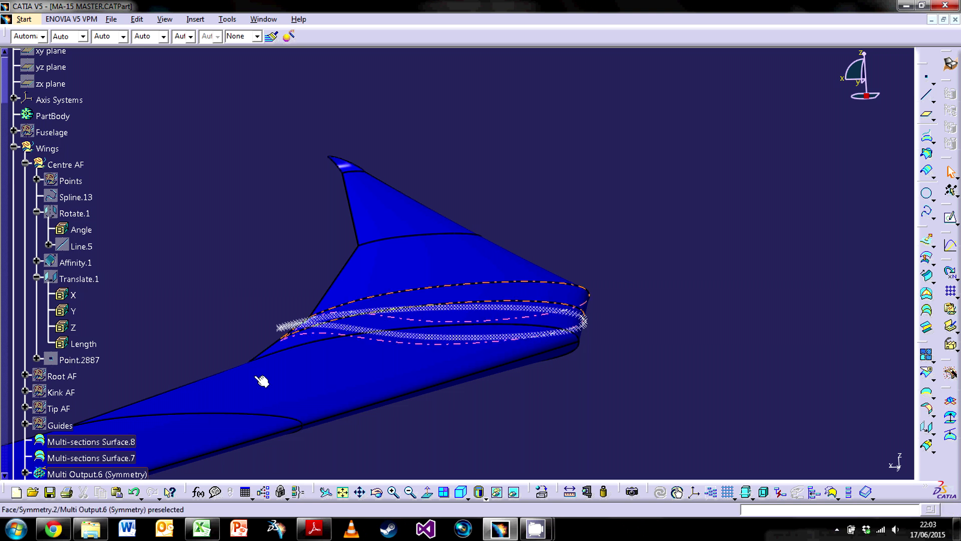
pyautogui.scroll(-4, 140, 356)
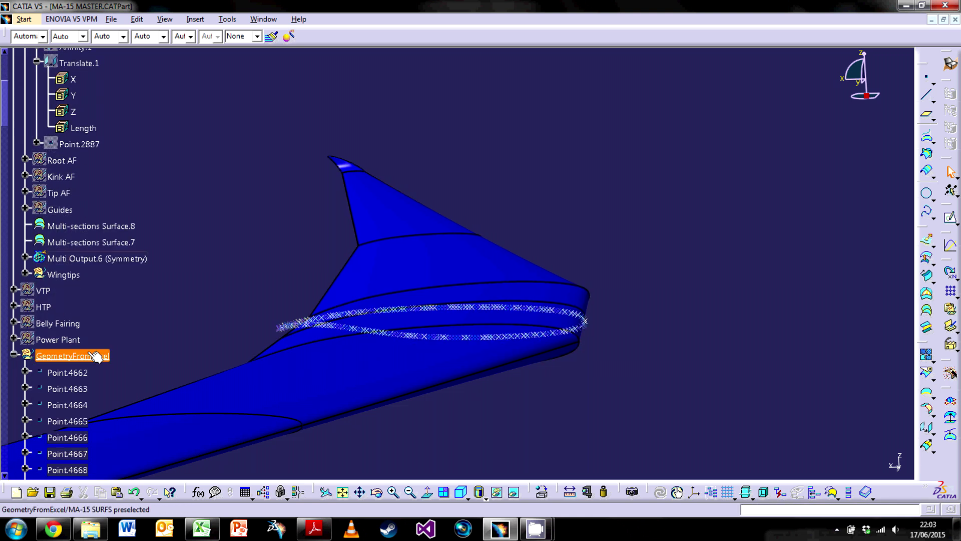
pyautogui.scroll(5, 215, 327)
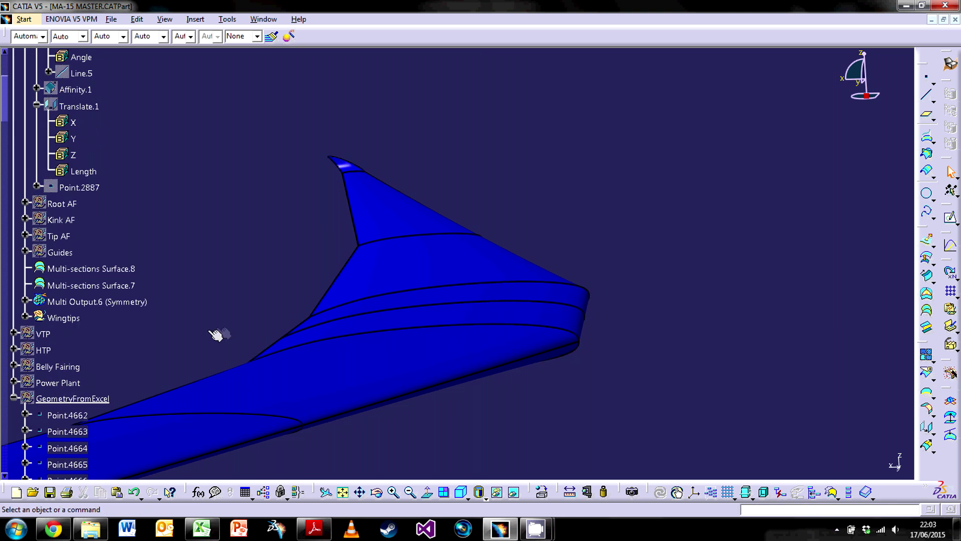
pyautogui.click(70, 224)
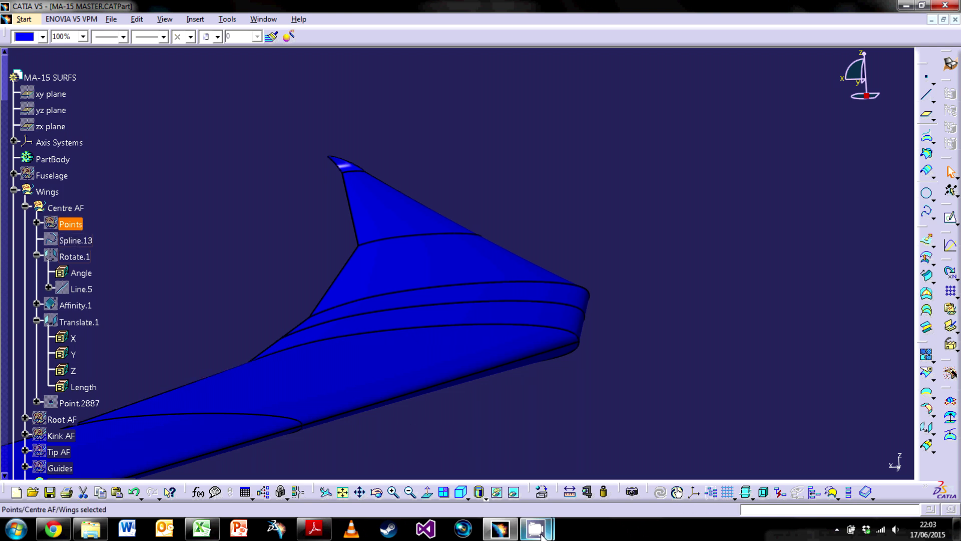
# Show Spline.13 through the Centre AF points, hide the Points set and view the spline against the wing
pyautogui.click(199, 232)
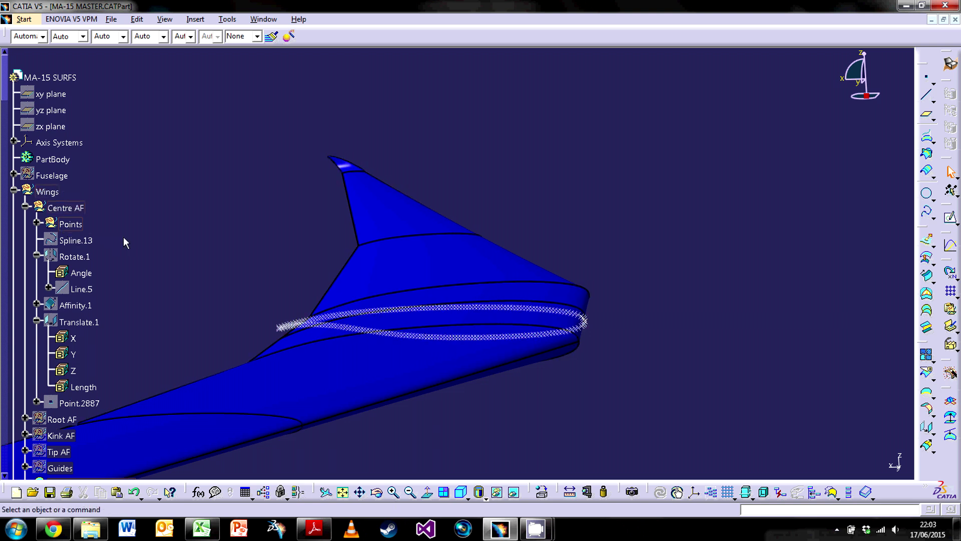
pyautogui.click(75, 240)
pyautogui.hotkey('ctrl', 'h')
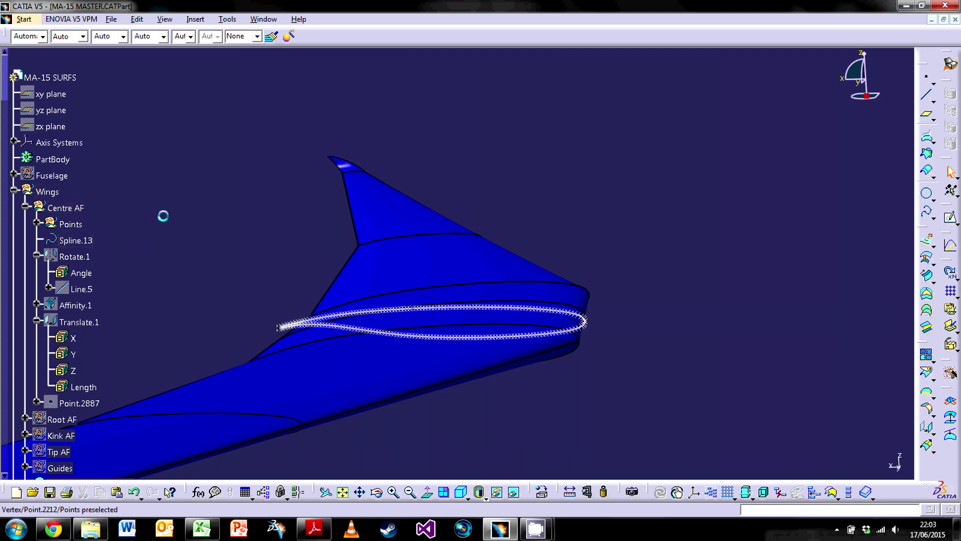
pyautogui.hotkey('ctrl', 'h')
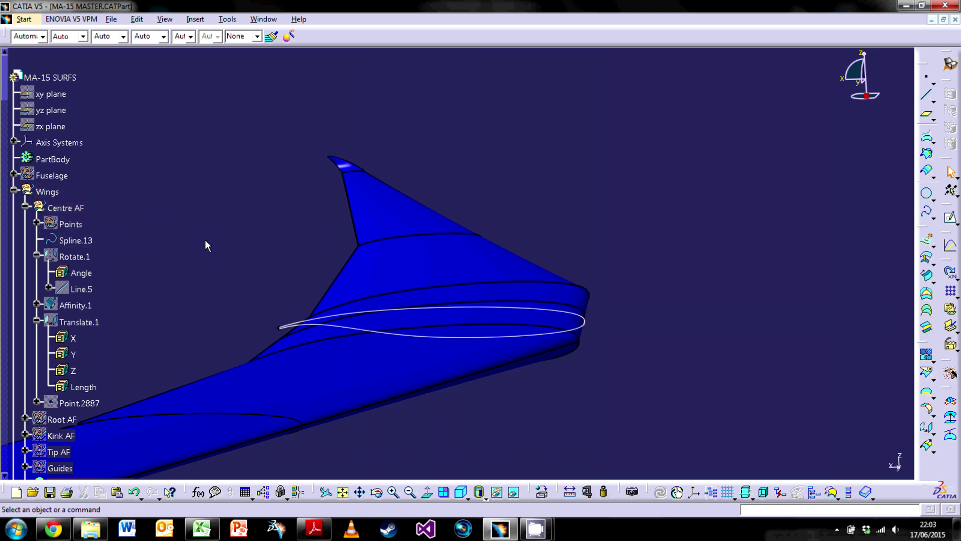
pyautogui.moveTo(285, 315); pyautogui.dragTo(351, 296, button='middle')
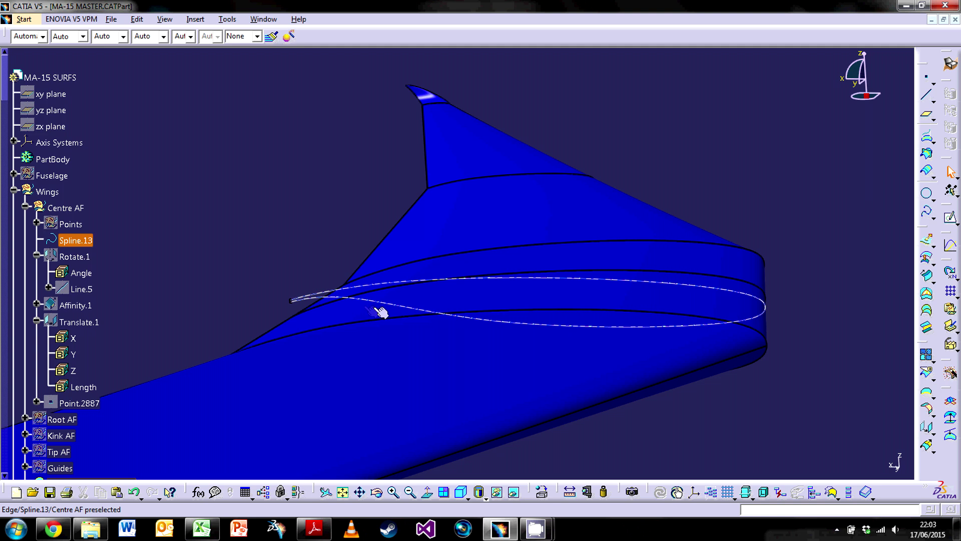
pyautogui.moveTo(407, 323); pyautogui.dragTo(461, 307, button='middle')
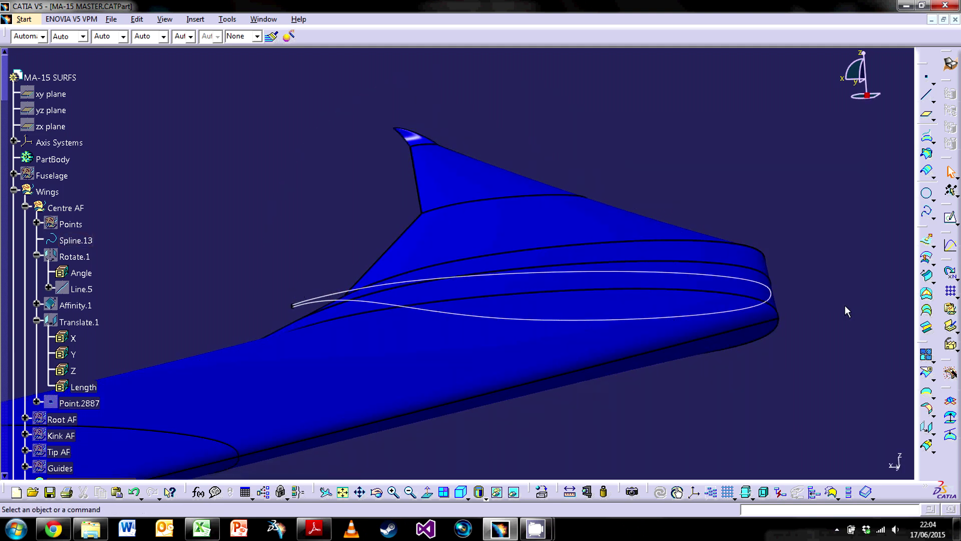
# Look up the Wing Setting Angle in the MA-15 Technical Specification PDF and return to CATIA
pyautogui.click(314, 528)
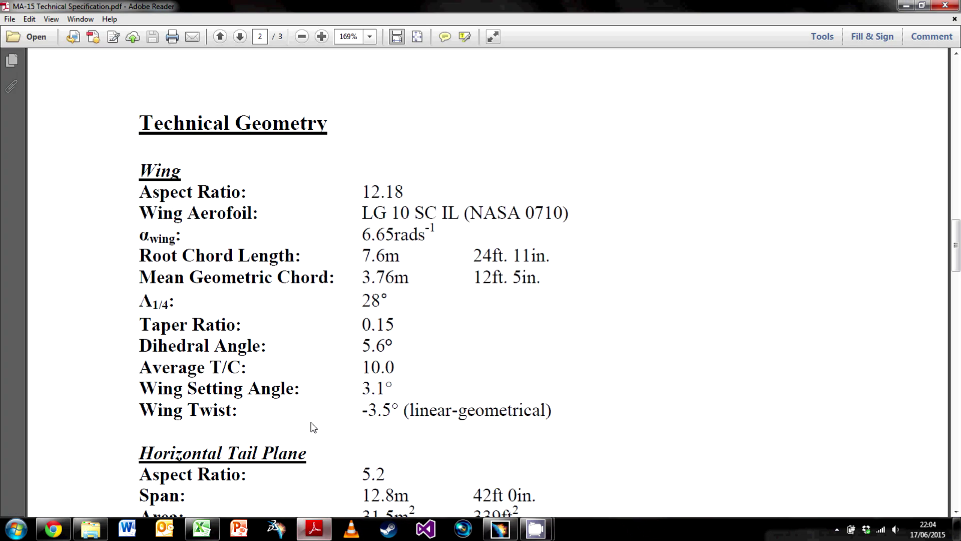
pyautogui.moveTo(381, 390); pyautogui.dragTo(391, 389)
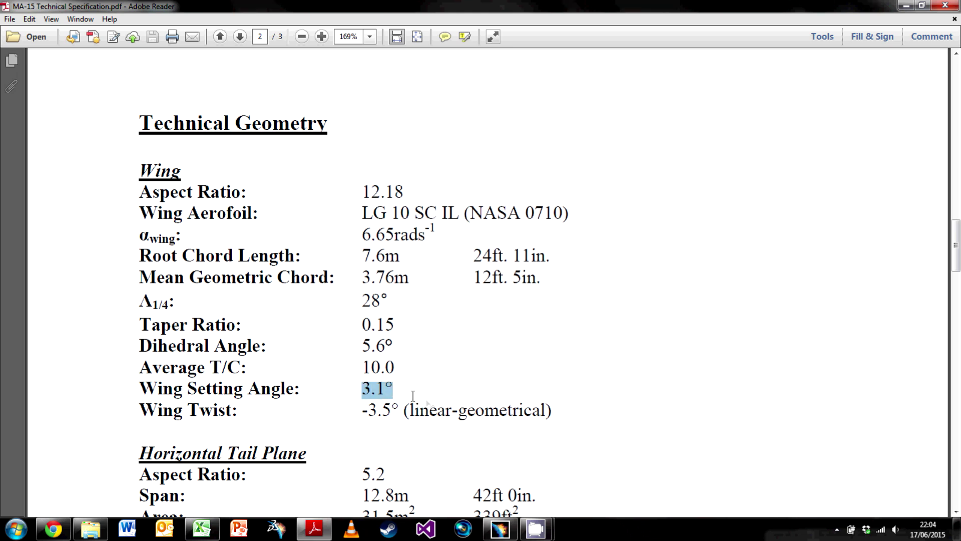
pyautogui.click(903, 5)
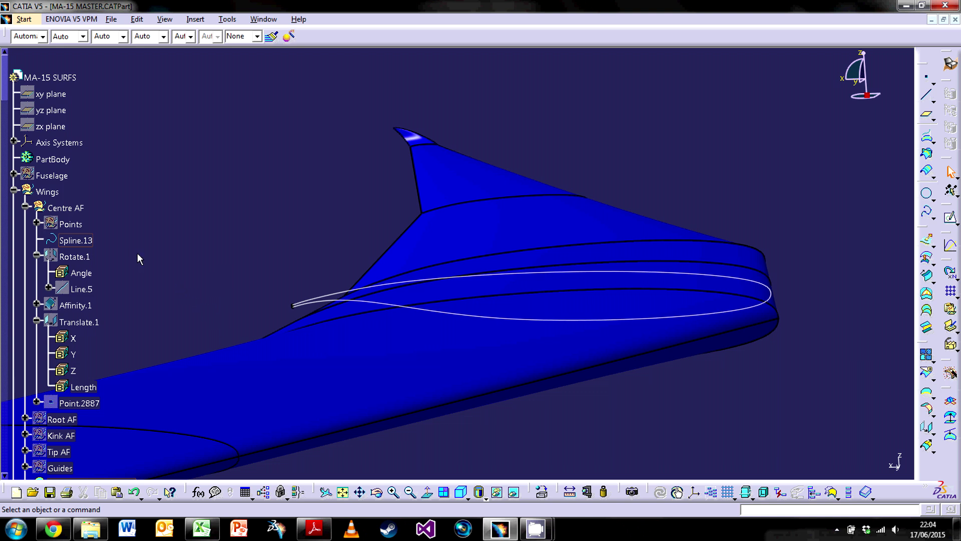
# Show the rotated aerofoil Rotate.1 alongside the original spline and open its definition for inspection
pyautogui.click(74, 256)
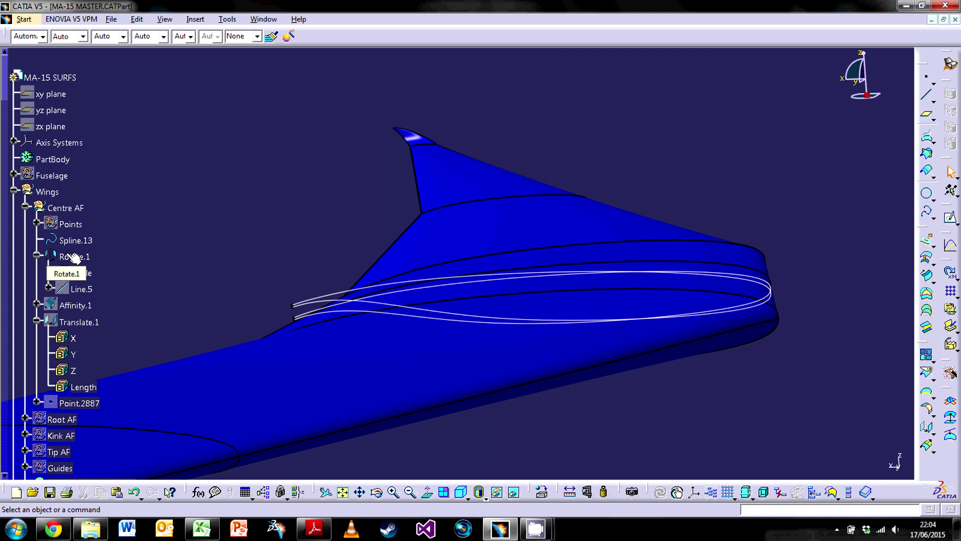
pyautogui.click(350, 308)
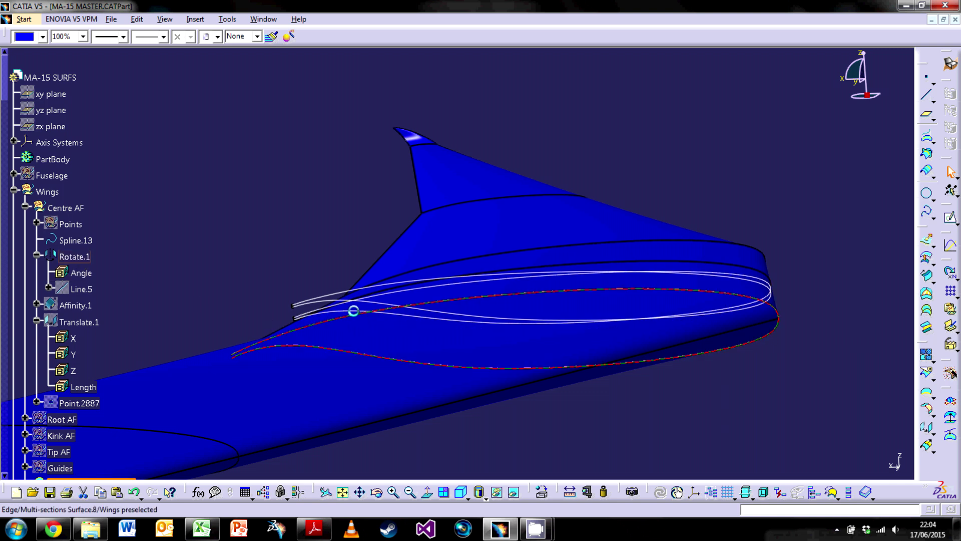
pyautogui.click(75, 256)
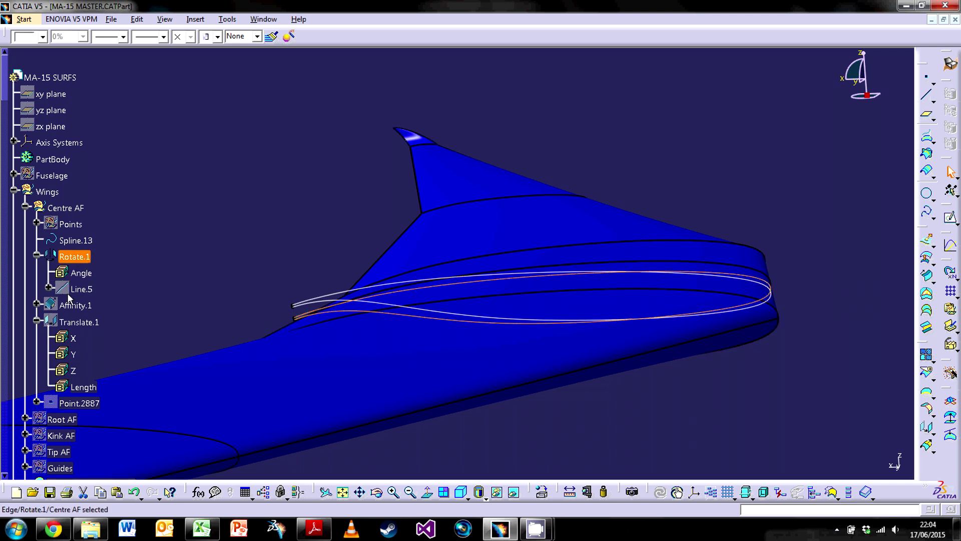
pyautogui.doubleClick(75, 257)
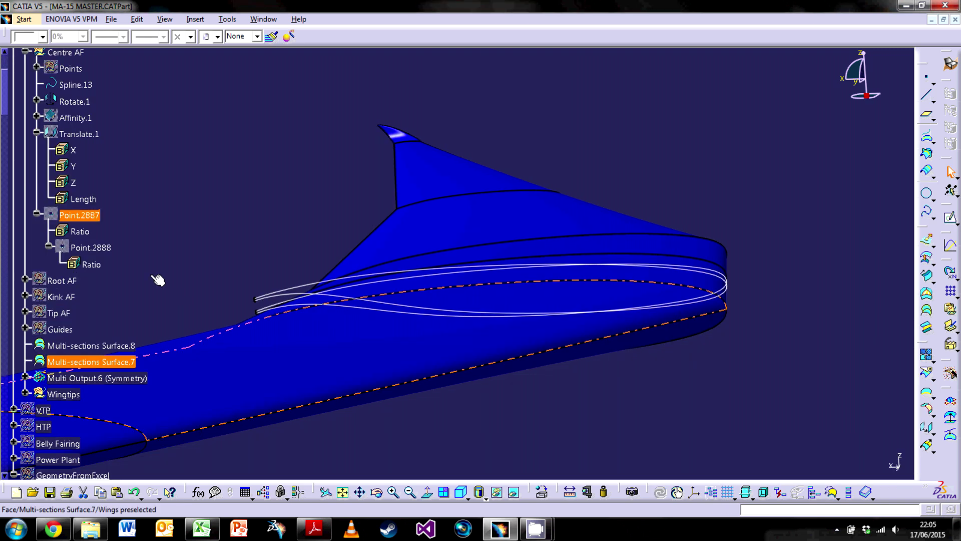
# Hide Spline.13 and examine the rotated aerofoil against the wing surfaces from several angles
pyautogui.click(97, 169)
pyautogui.click(75, 85)
pyautogui.hotkey('ctrl', 'h')
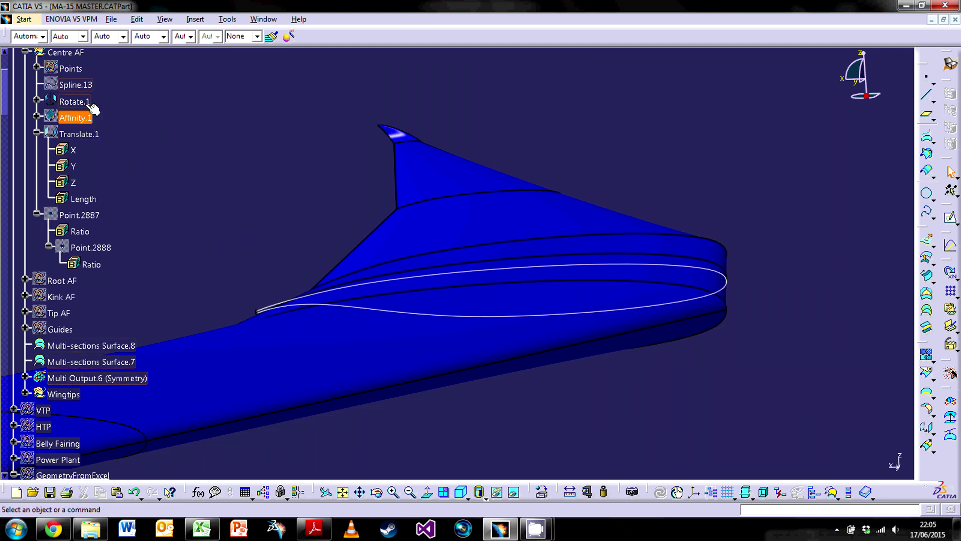
pyautogui.moveTo(482, 365); pyautogui.dragTo(478, 312, button='middle')
pyautogui.moveTo(407, 331); pyautogui.dragTo(397, 365, button='middle')
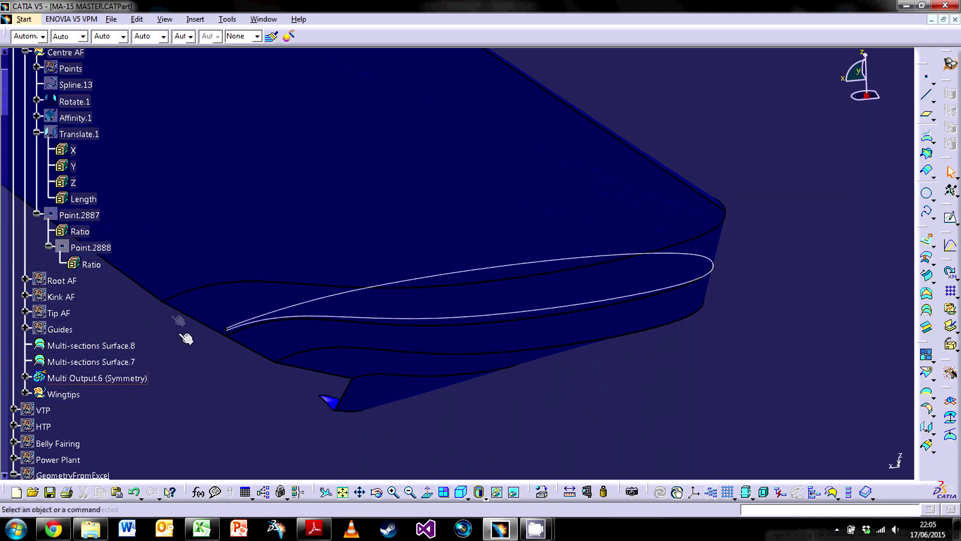
pyautogui.moveTo(444, 312); pyautogui.dragTo(326, 367, button='middle')
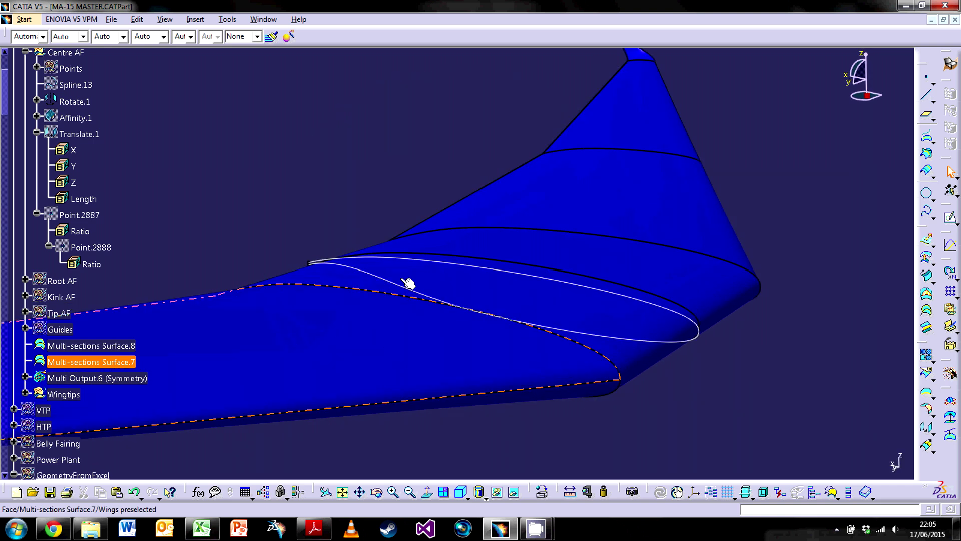
pyautogui.click(450, 265)
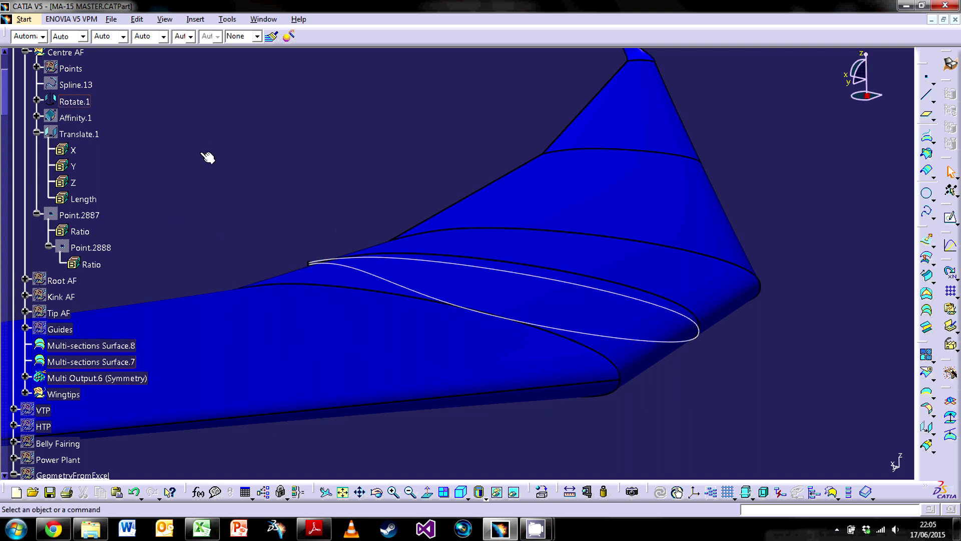
# Inspect the ratios in the Affinity.1 definition, leave them unchanged, and display Affinity.1 with Rotate.1 hidden
pyautogui.doubleClick(64, 119)
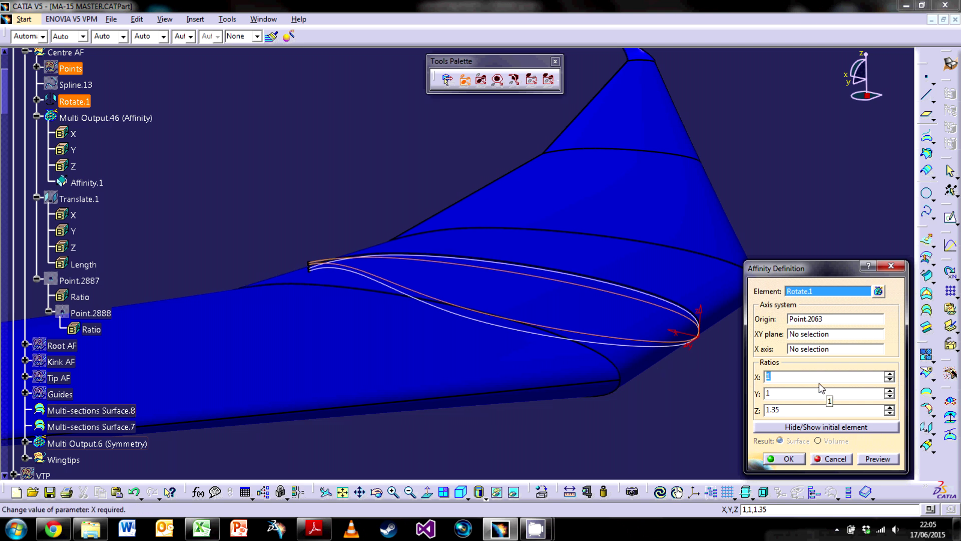
pyautogui.press('Return')
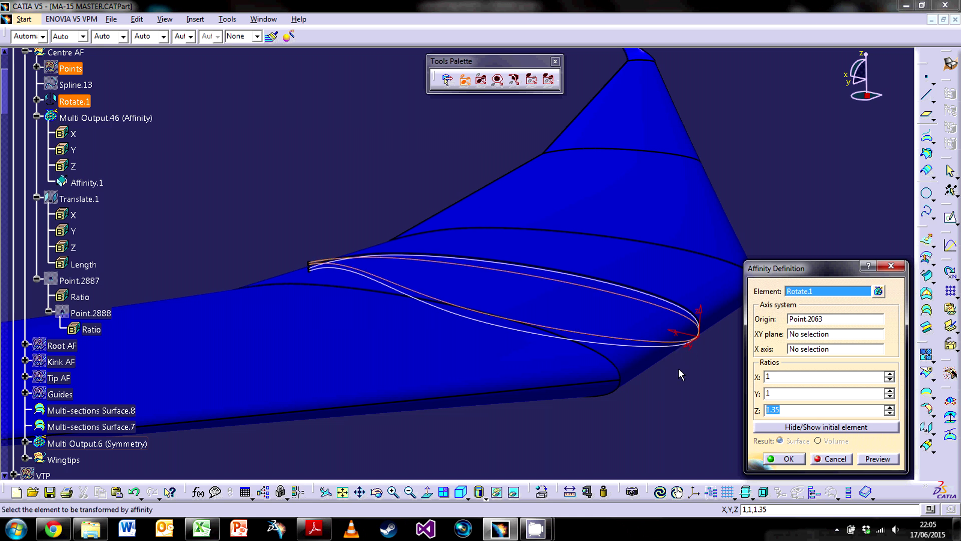
pyautogui.moveTo(546, 363); pyautogui.dragTo(470, 336, button='middle')
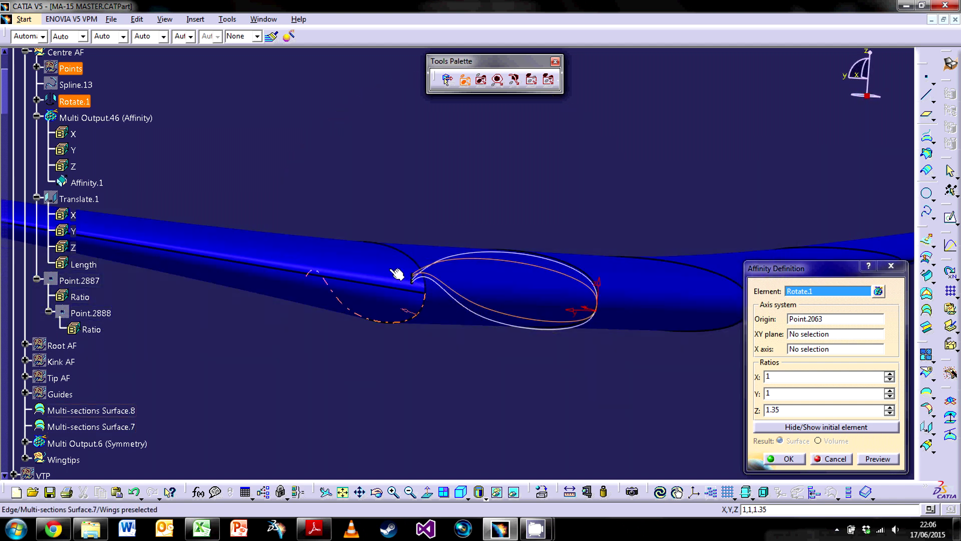
pyautogui.moveTo(427, 349); pyautogui.dragTo(505, 373, button='middle')
pyautogui.moveTo(393, 339); pyautogui.dragTo(427, 344, button='middle')
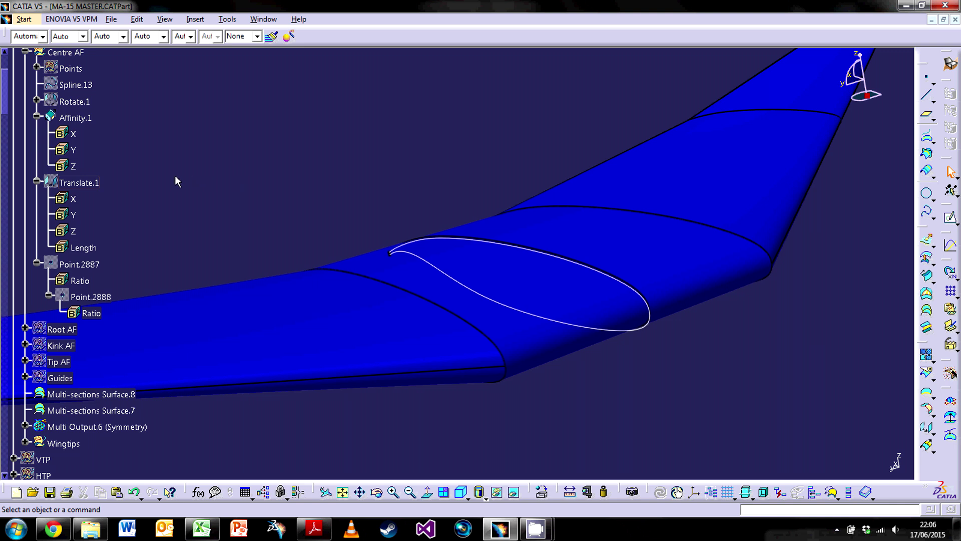
# Show Translate.1, hide Affinity.1 and inspect the translation's direction and distance without changing them
pyautogui.click(79, 182)
pyautogui.click(196, 185)
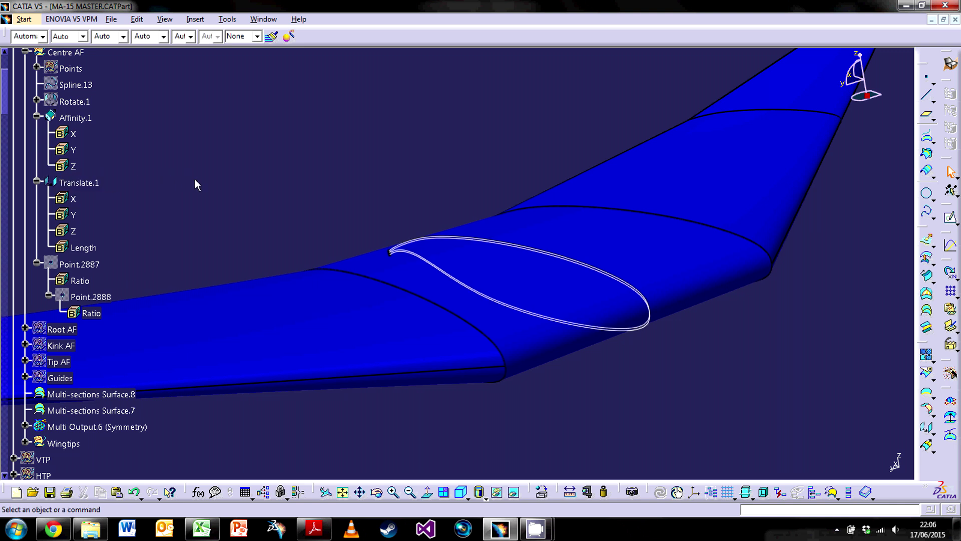
pyautogui.doubleClick(76, 118)
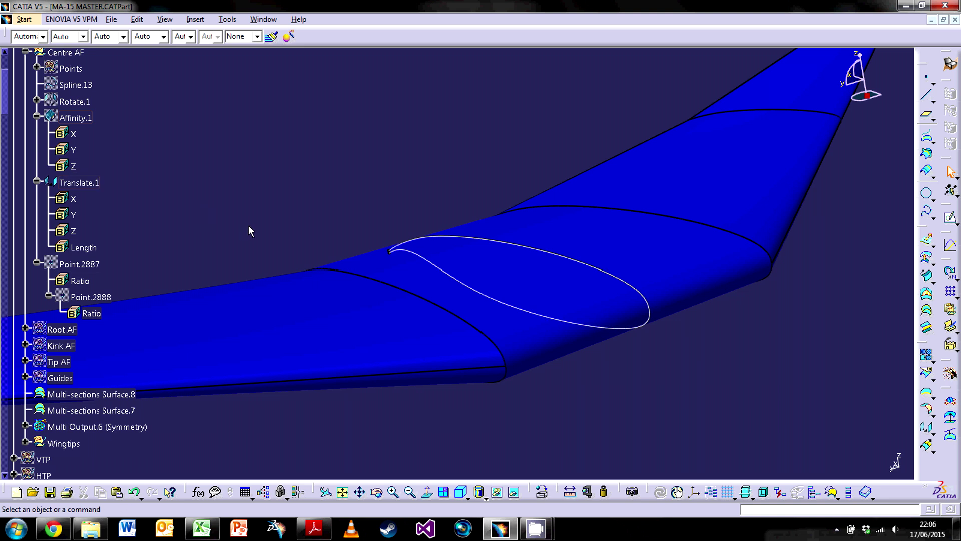
pyautogui.doubleClick(79, 184)
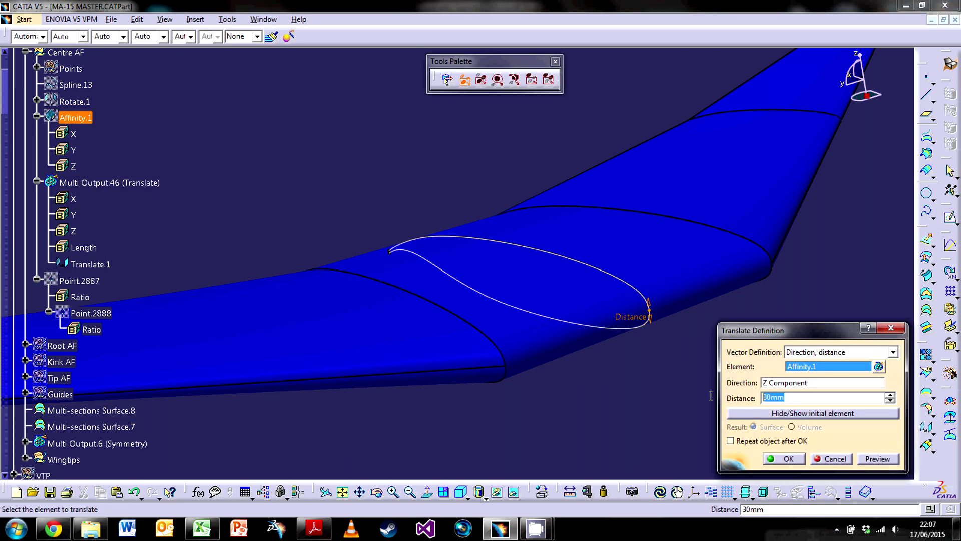
pyautogui.click(834, 458)
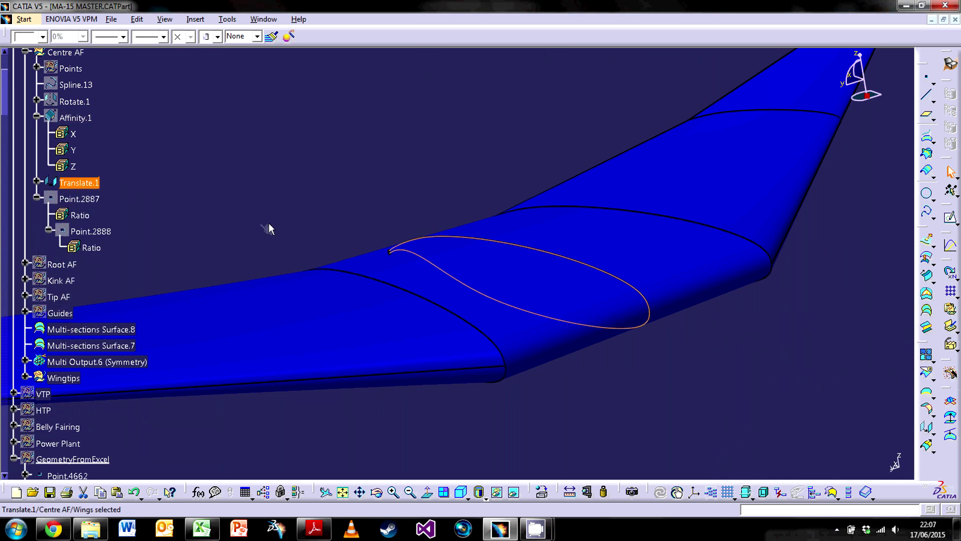
# Examine the translated centre aerofoil against the wing, collapse the Centre AF set and briefly show the Fuselage for comparison
pyautogui.moveTo(314, 247); pyautogui.dragTo(535, 361, button='middle')
pyautogui.click(363, 374)
pyautogui.scroll(4, 208, 344)
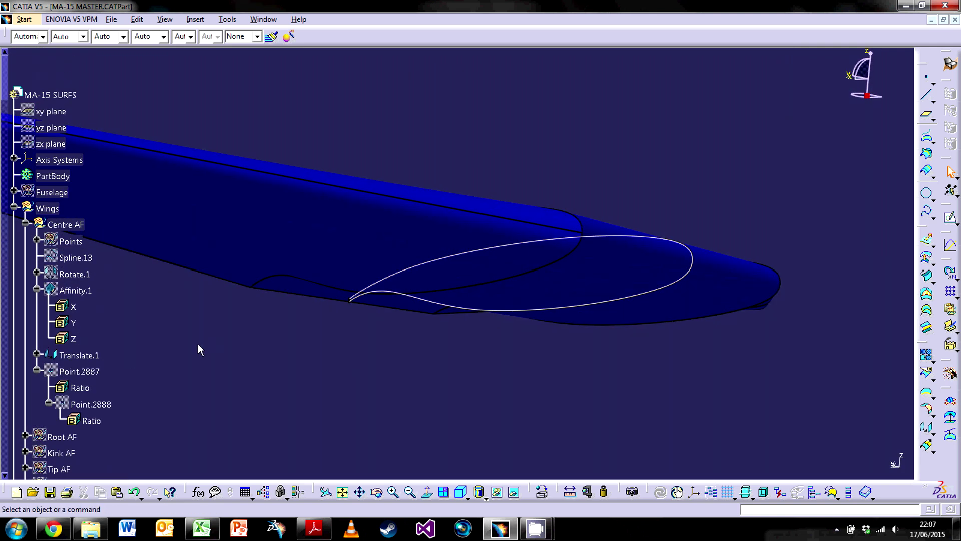
pyautogui.moveTo(487, 281); pyautogui.dragTo(738, 407, button='middle')
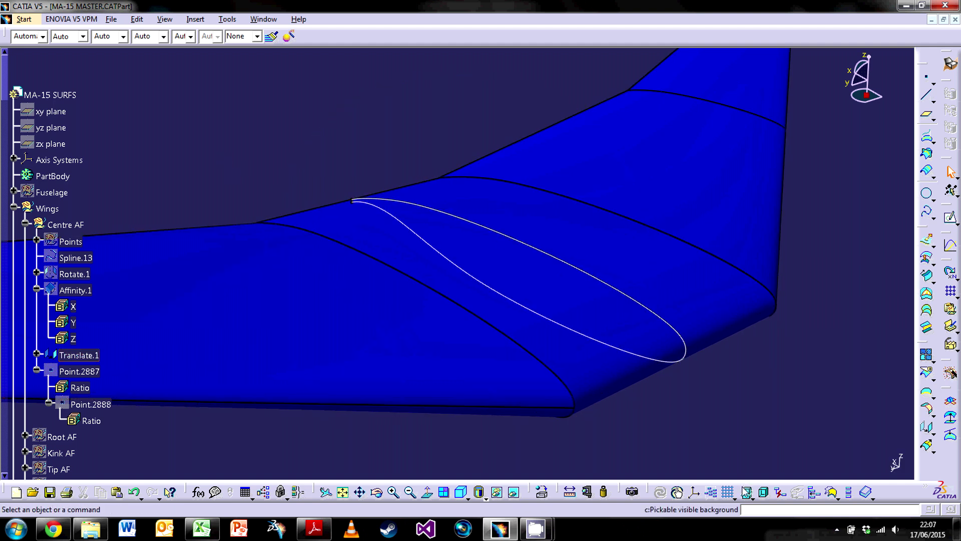
pyautogui.click(25, 225)
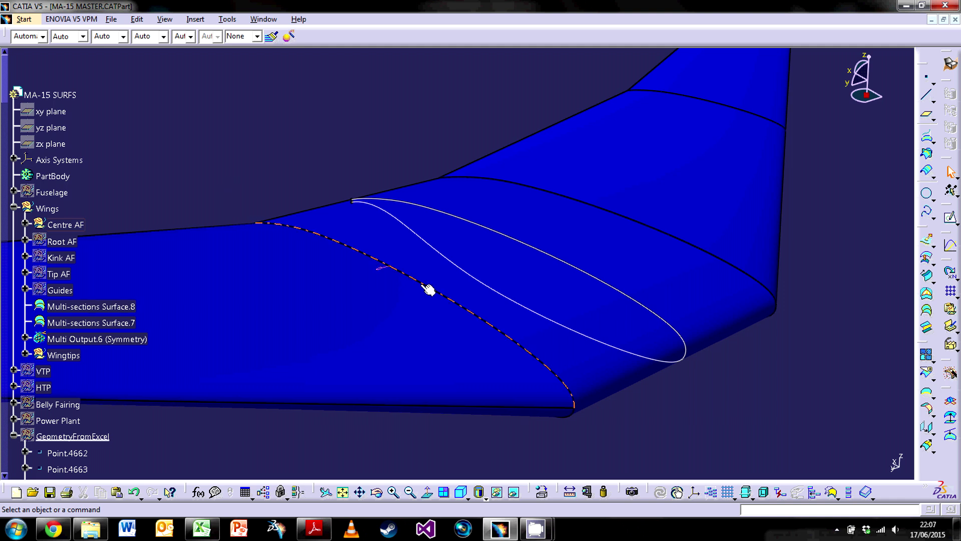
pyautogui.moveTo(644, 388); pyautogui.dragTo(437, 345, button='middle')
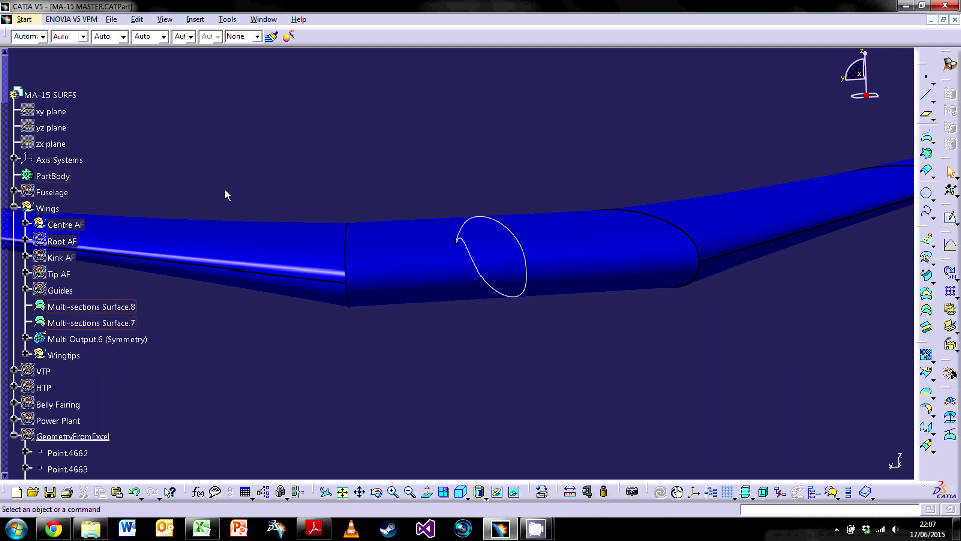
pyautogui.click(52, 193)
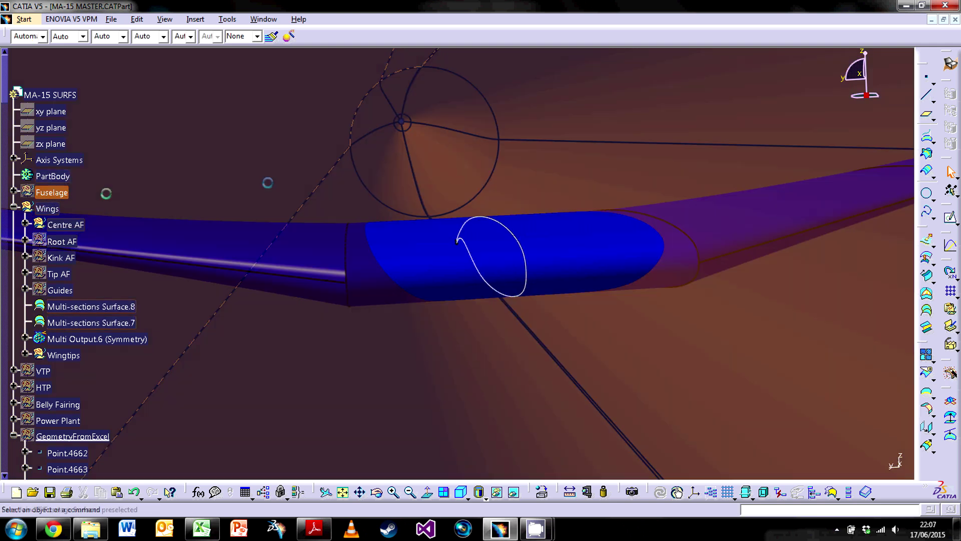
pyautogui.moveTo(373, 186); pyautogui.dragTo(373, 219, button='middle')
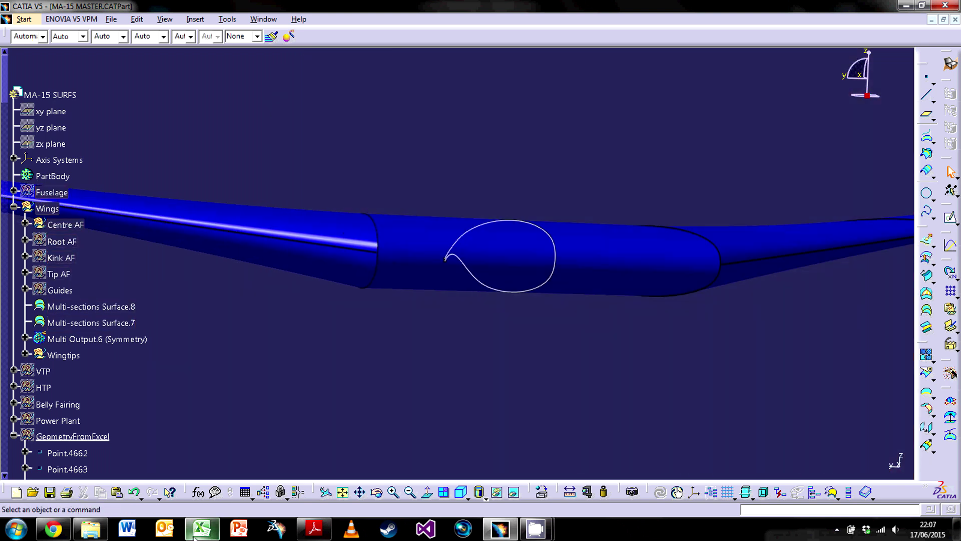
# Switch to the Geometry Exporter workbook in Excel and set the section's Span (Y) to 2050
pyautogui.click(201, 529)
pyautogui.scroll(20, 326, 368)
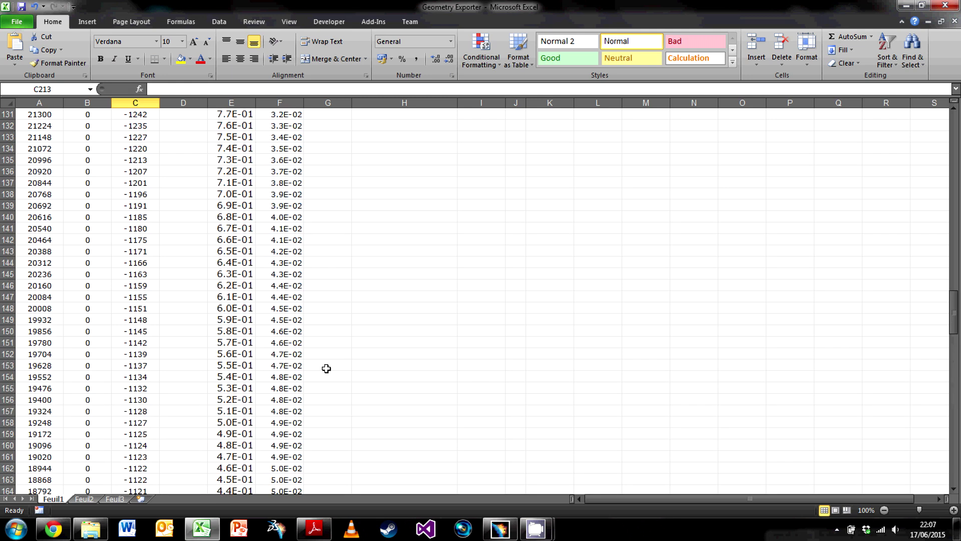
pyautogui.scroll(7, 326, 369)
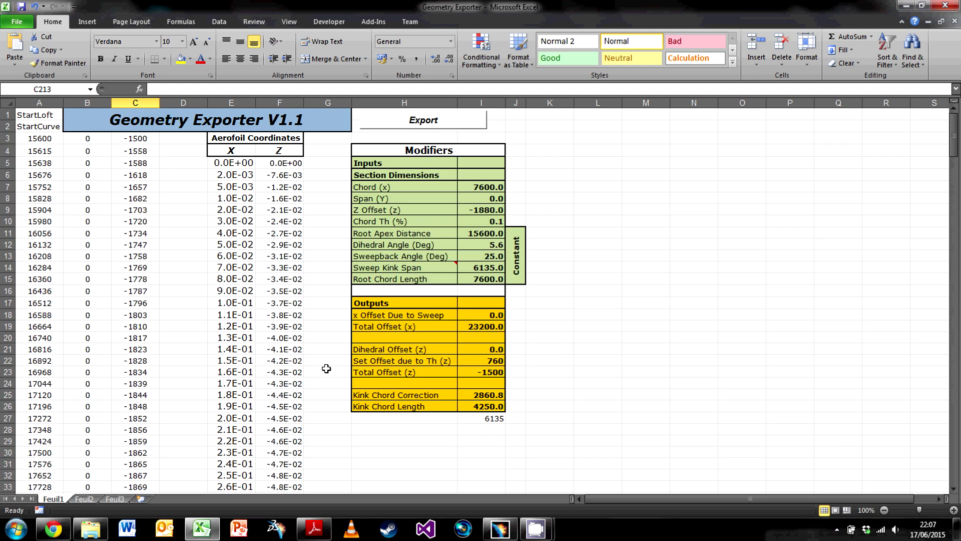
pyautogui.click(273, 224)
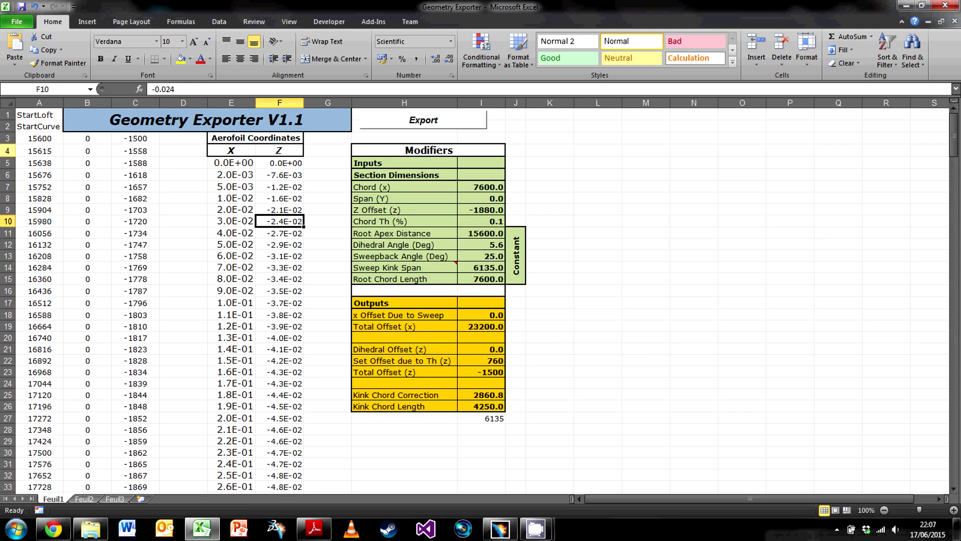
pyautogui.click(485, 199)
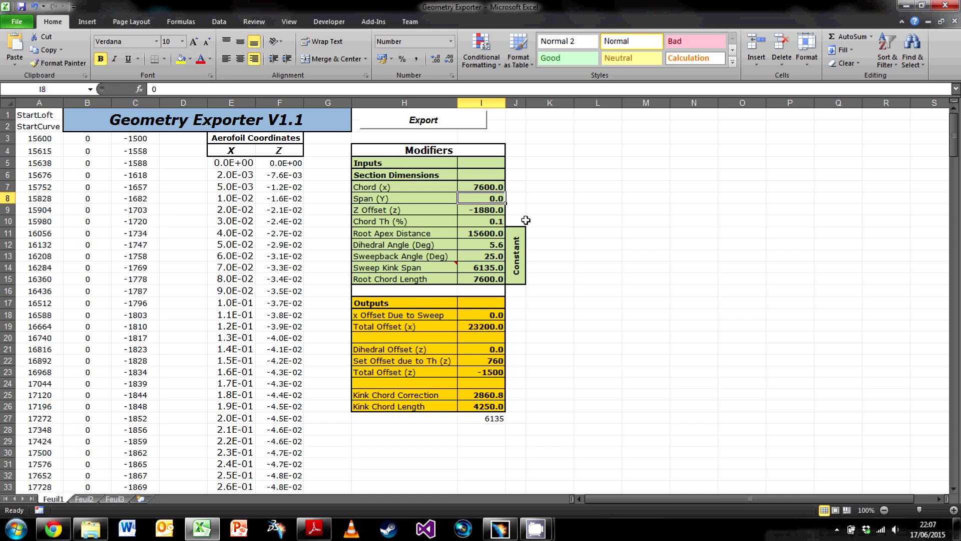
pyautogui.write('205')
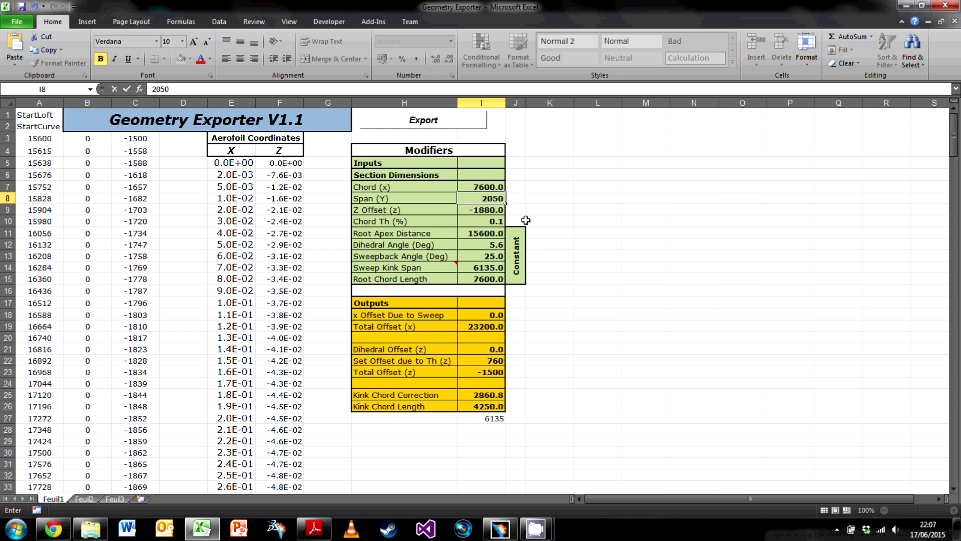
# Look up the maximum fuselage diameter in the MA-15 Technical Specification PDF and return to the Geometry Exporter workbook
pyautogui.click(315, 530)
pyautogui.scroll(15, 395, 328)
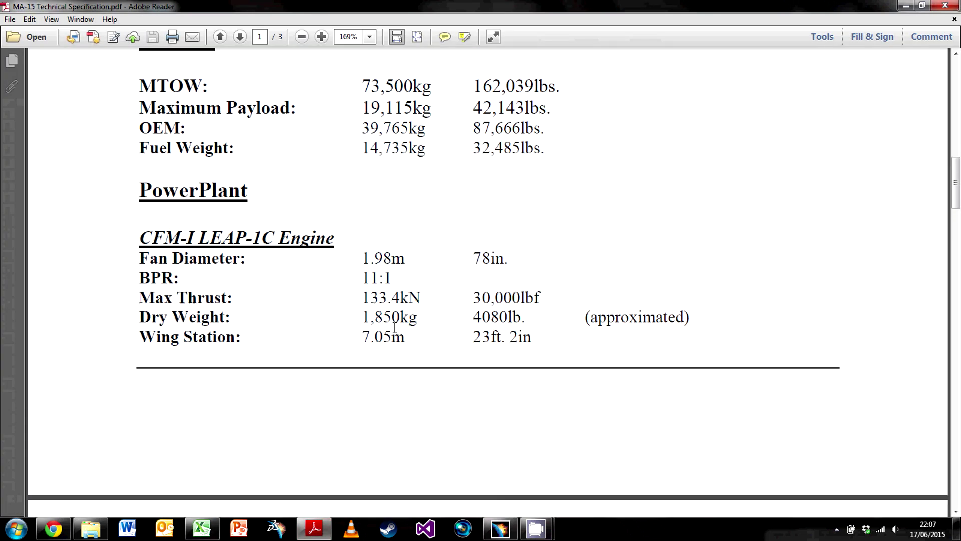
pyautogui.scroll(-4, 359, 332)
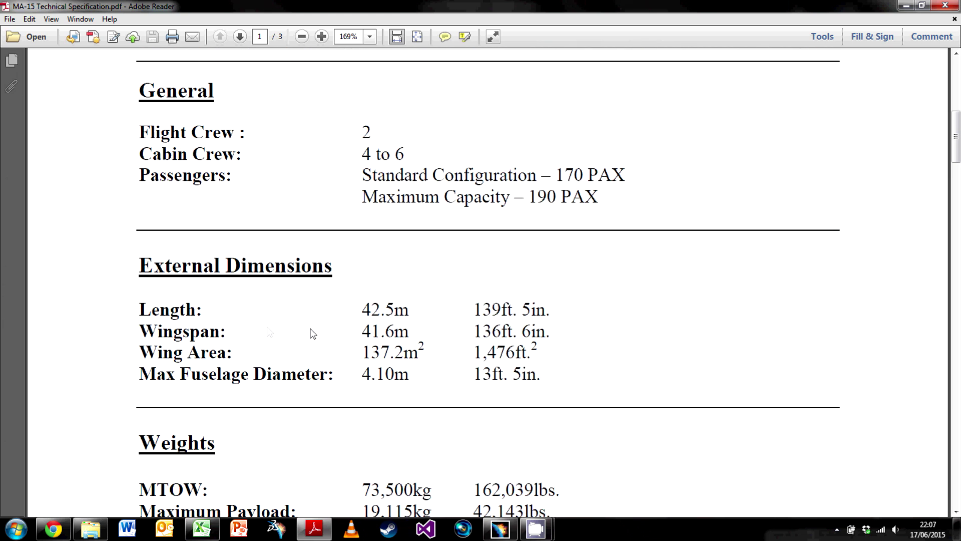
pyautogui.scroll(-1, 317, 320)
pyautogui.moveTo(361, 346)
pyautogui.mouseDown()
pyautogui.moveTo(425, 352)
pyautogui.moveTo(360, 350)
pyautogui.mouseUp()
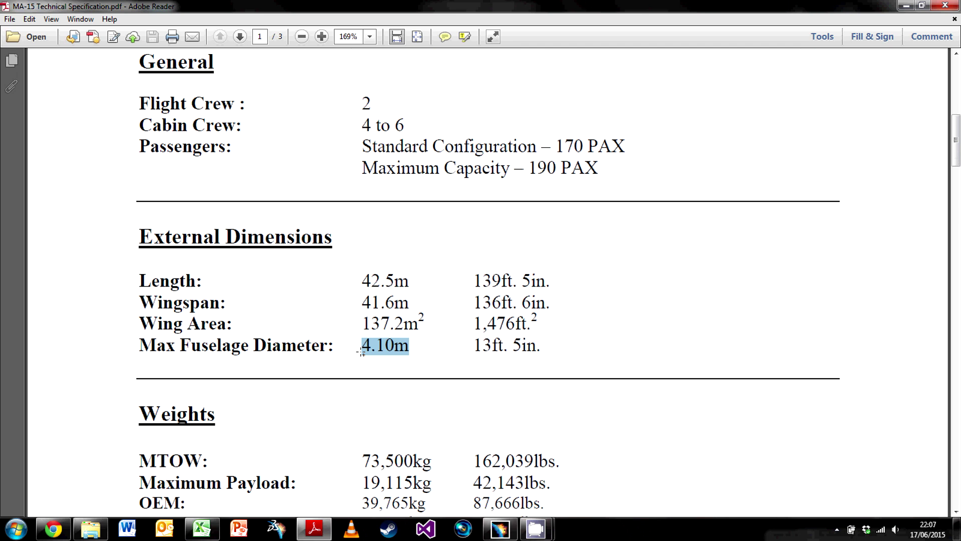
pyautogui.click(906, 5)
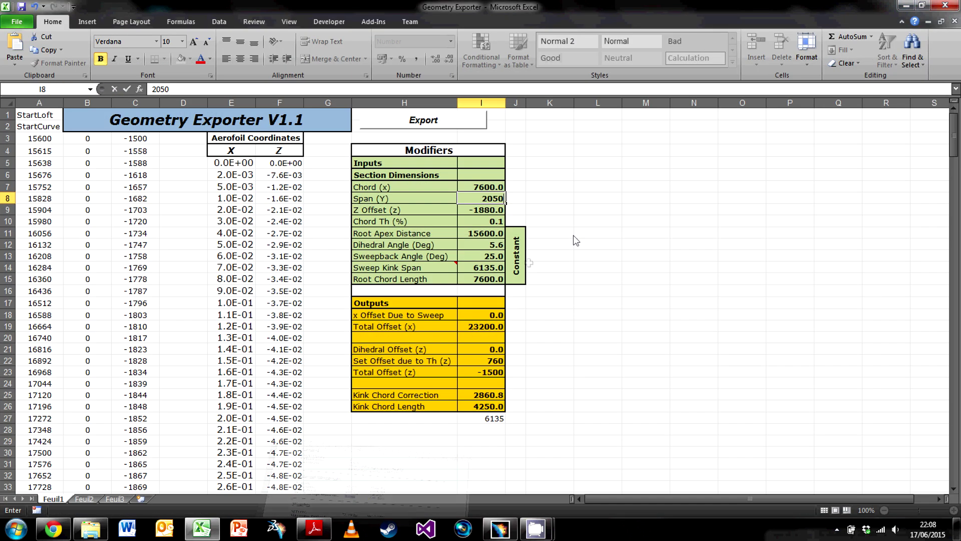
# Commit the span entry and review the section inputs from Chord (x) through Root Chord Length
pyautogui.moveTo(482, 189); pyautogui.dragTo(474, 275)
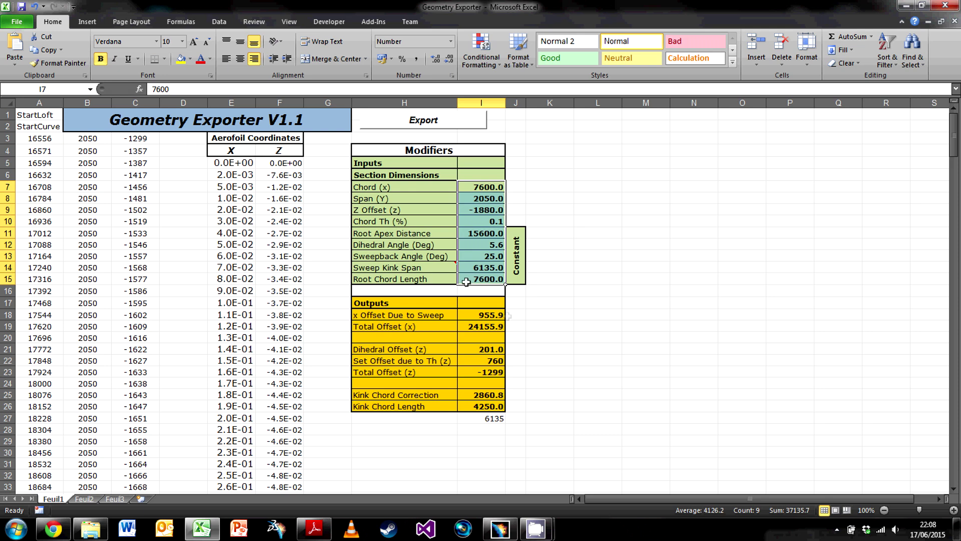
pyautogui.click(543, 316)
pyautogui.click(368, 120)
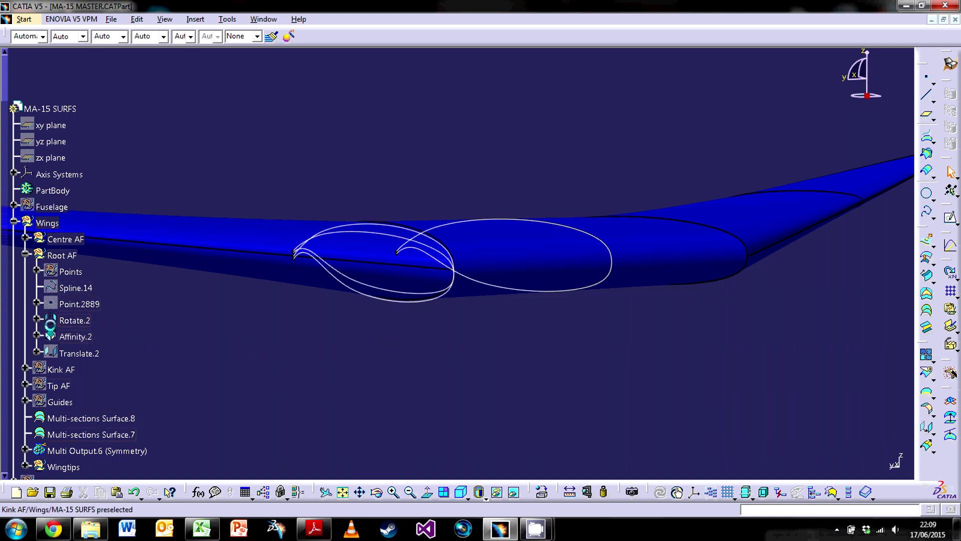
# In CATIA's Root AF set, show Translate.2 with Rotate.2 and Affinity.2 hidden, and compare it with the centre aerofoil
pyautogui.click(80, 353)
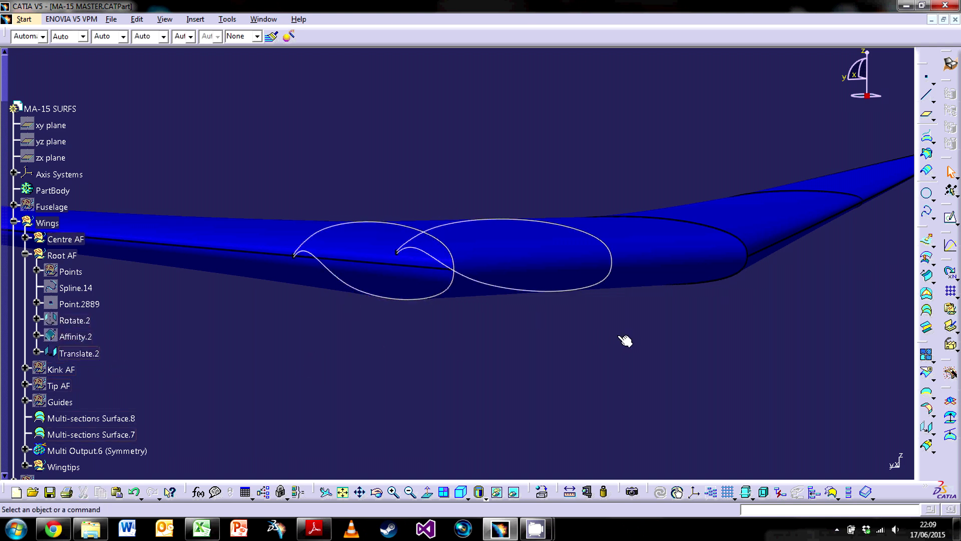
pyautogui.click(590, 236)
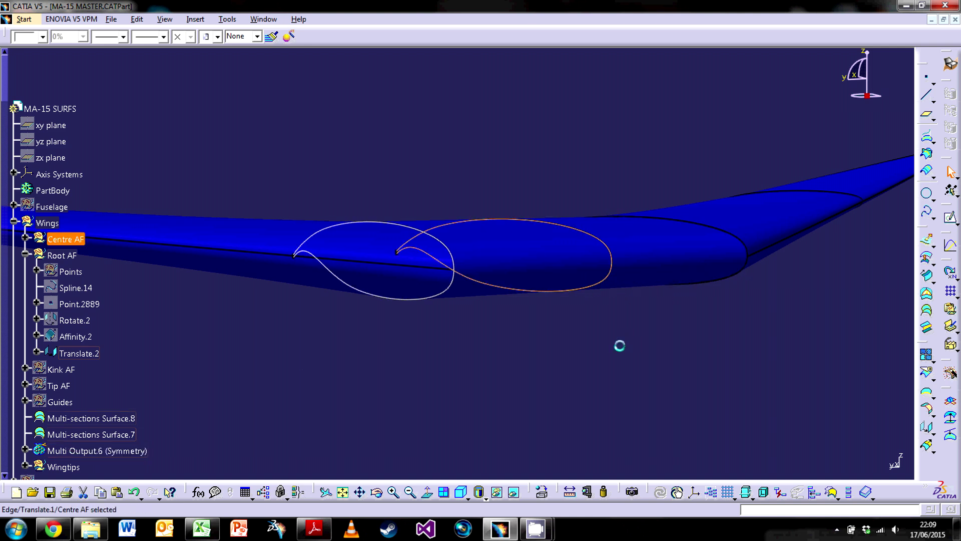
pyautogui.click(382, 322)
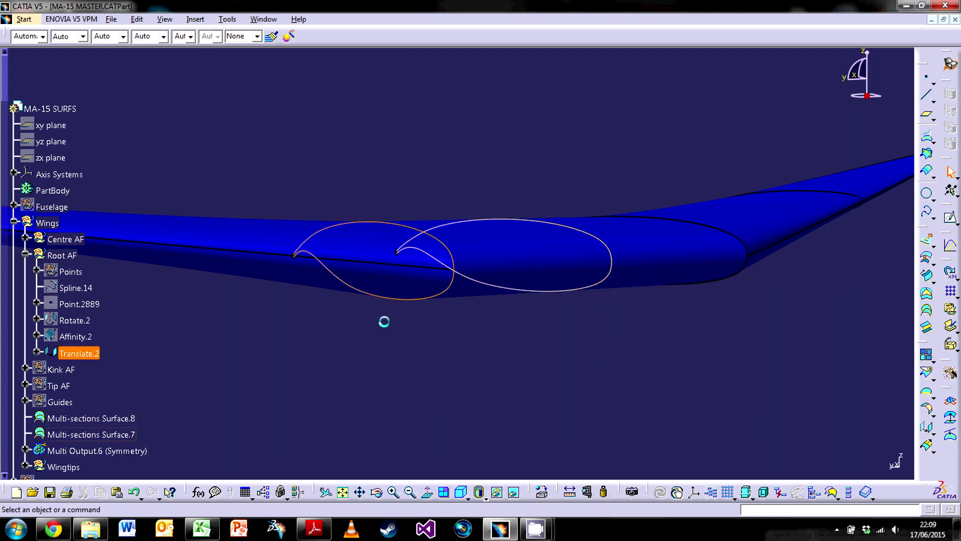
# Examine the centre and root aerofoils against the wing surfaces from another angle and collapse the Root AF set
pyautogui.moveTo(489, 243); pyautogui.dragTo(468, 293, button='middle')
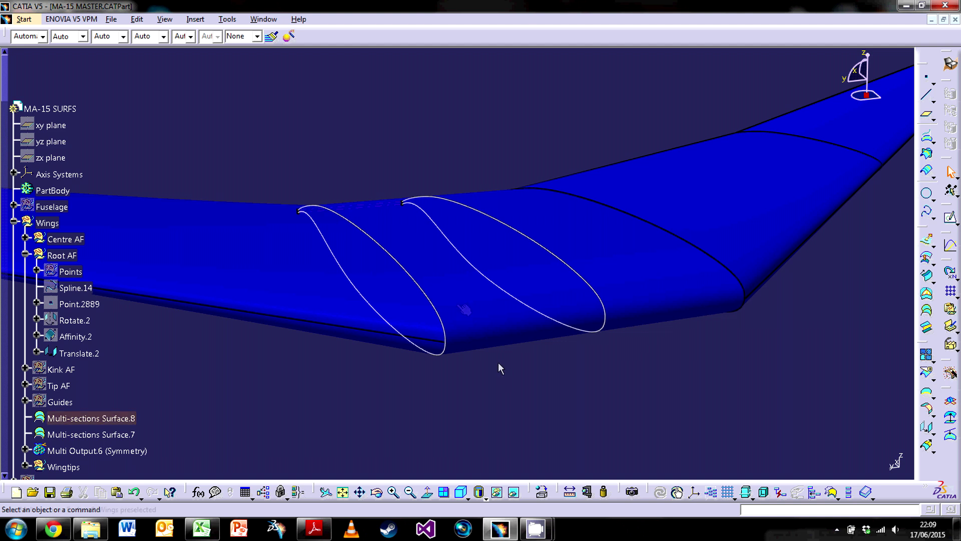
pyautogui.click(373, 236)
pyautogui.click(442, 434)
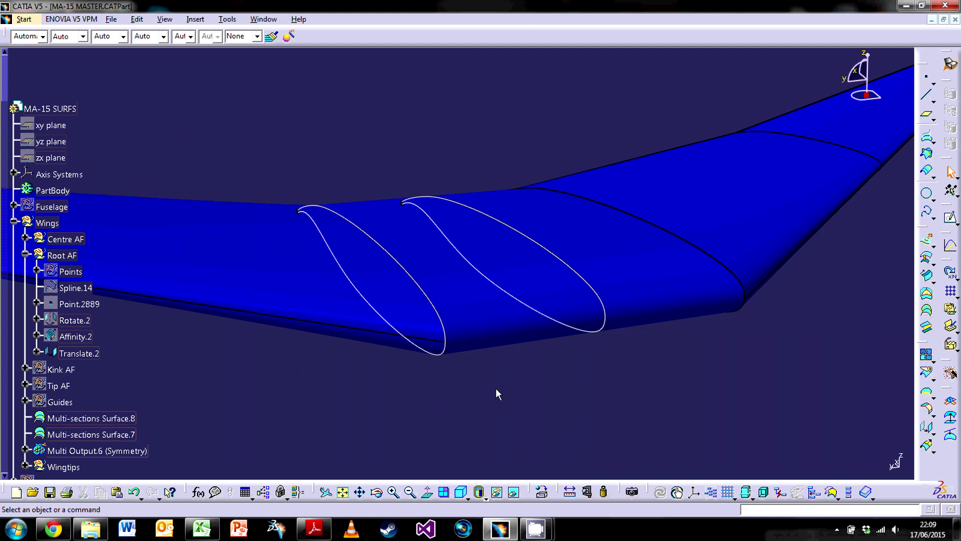
pyautogui.click(25, 254)
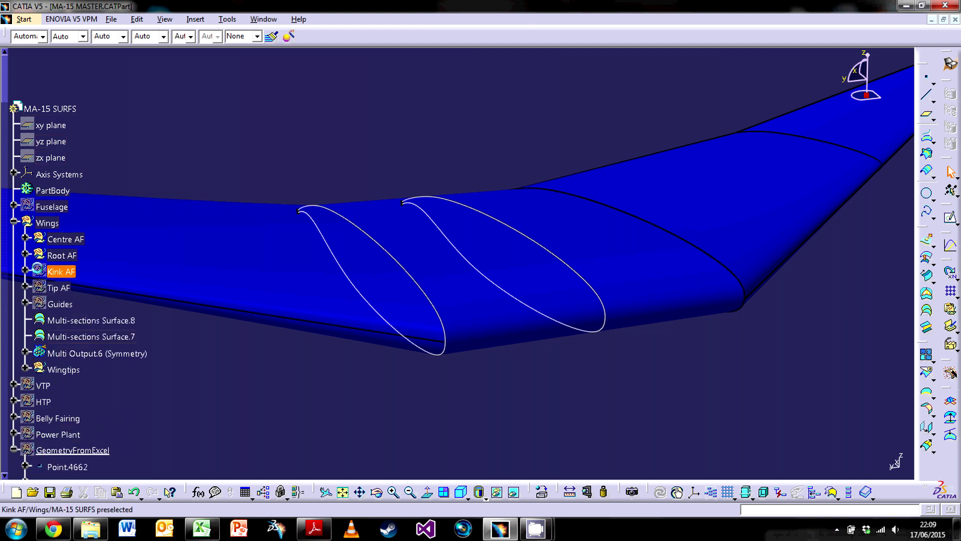
pyautogui.moveTo(421, 364); pyautogui.dragTo(412, 251, button='middle')
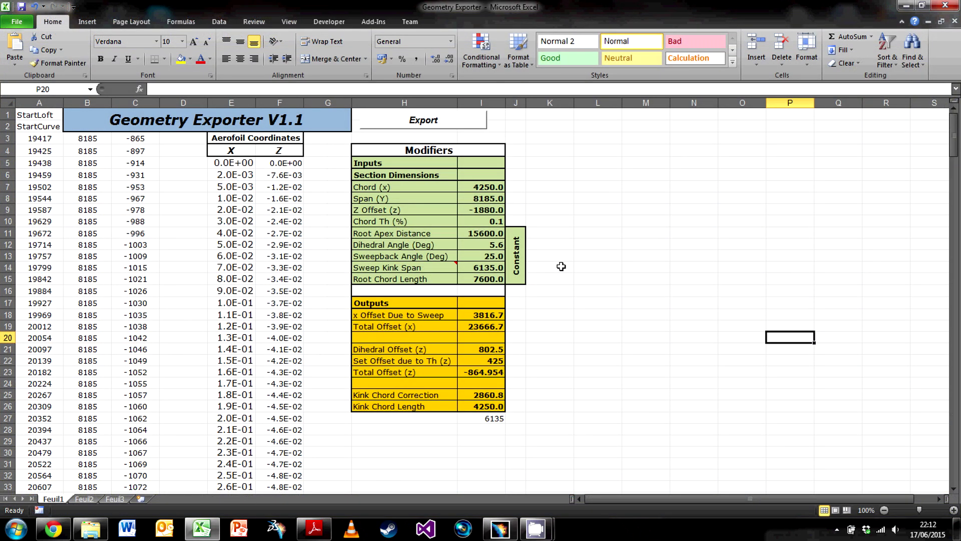
# In the Geometry Exporter workbook, review the kink section's Chord, Span, Z Offset and constant inputs without changing them
pyautogui.click(561, 266)
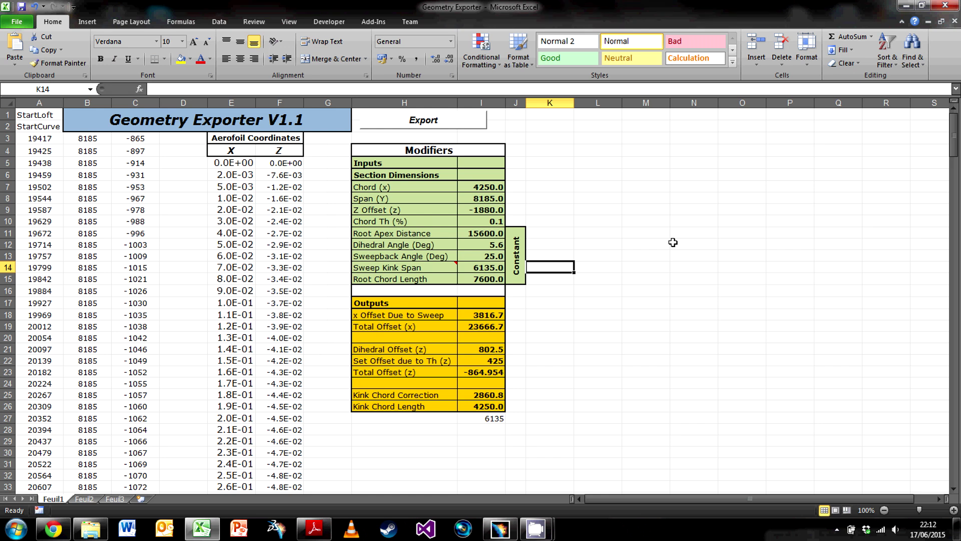
pyautogui.click(642, 244)
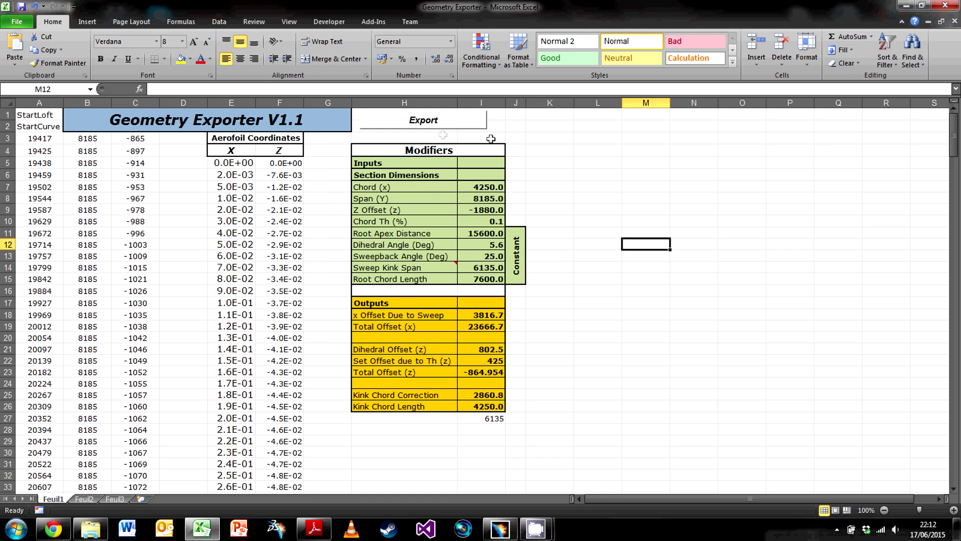
pyautogui.moveTo(492, 191); pyautogui.dragTo(522, 275)
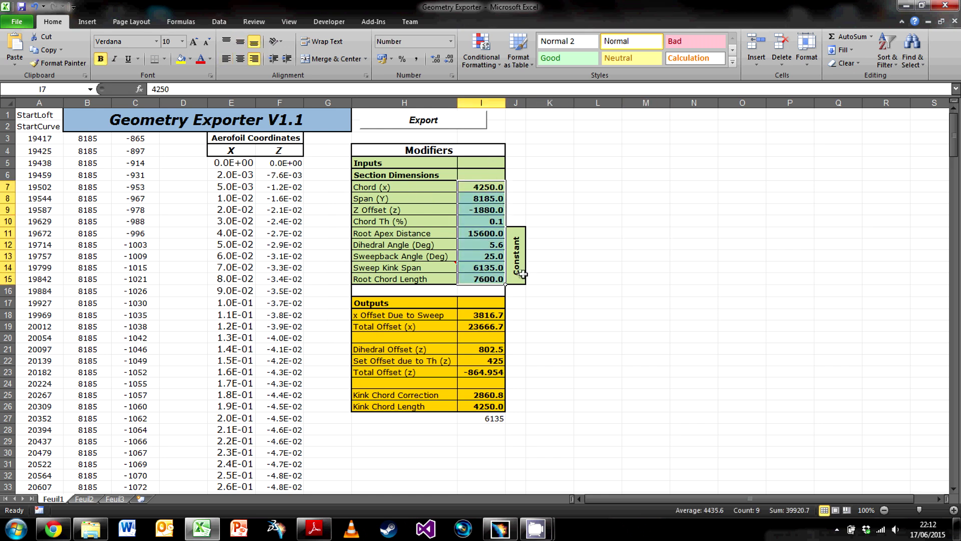
pyautogui.click(522, 275)
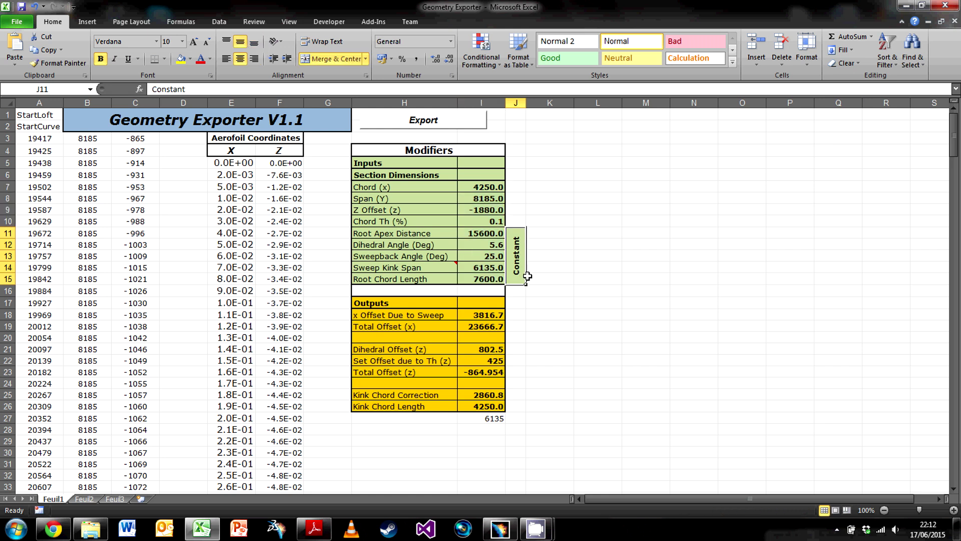
pyautogui.click(557, 270)
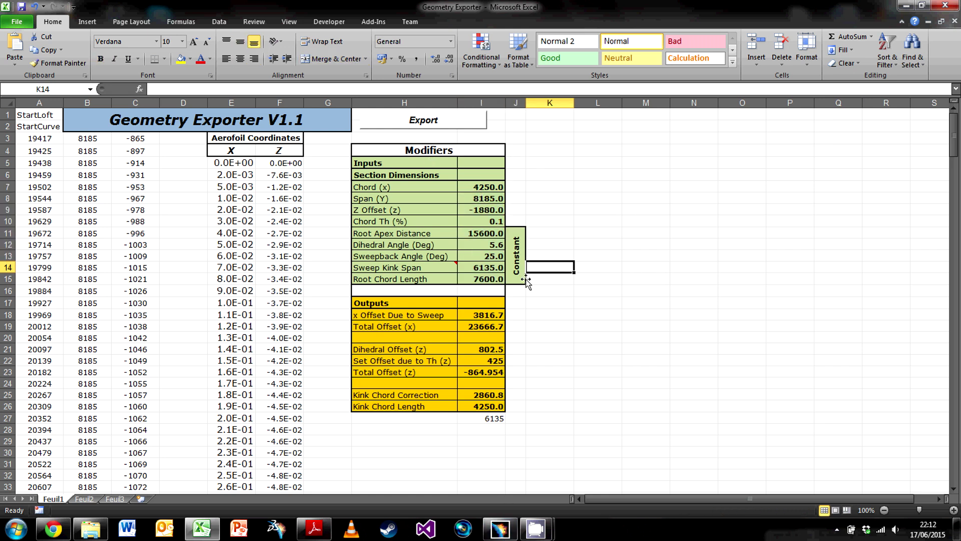
pyautogui.click(483, 189)
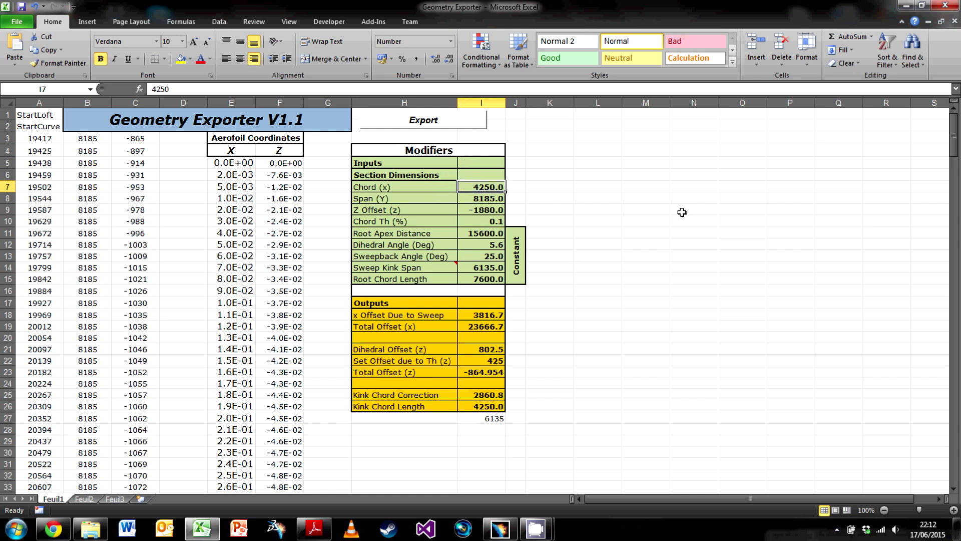
pyautogui.click(479, 198)
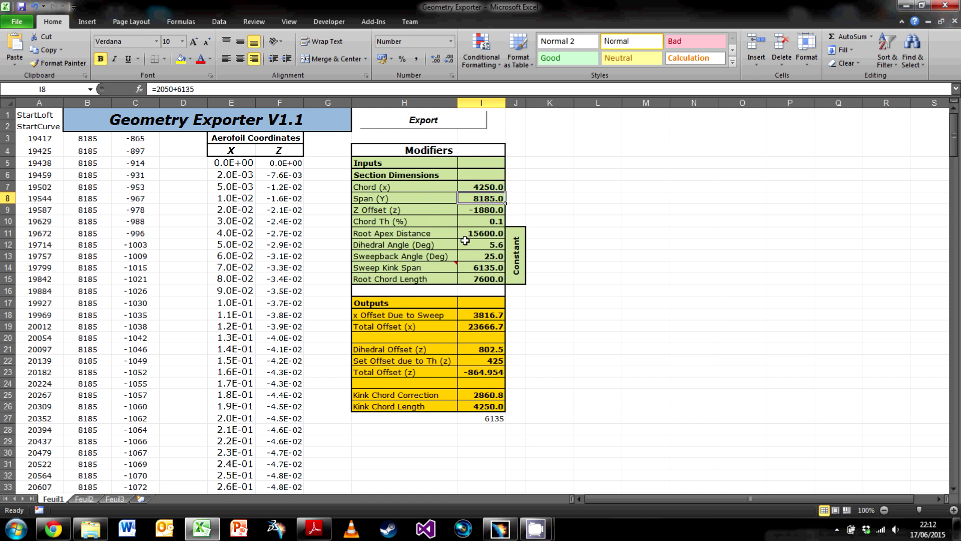
pyautogui.click(488, 207)
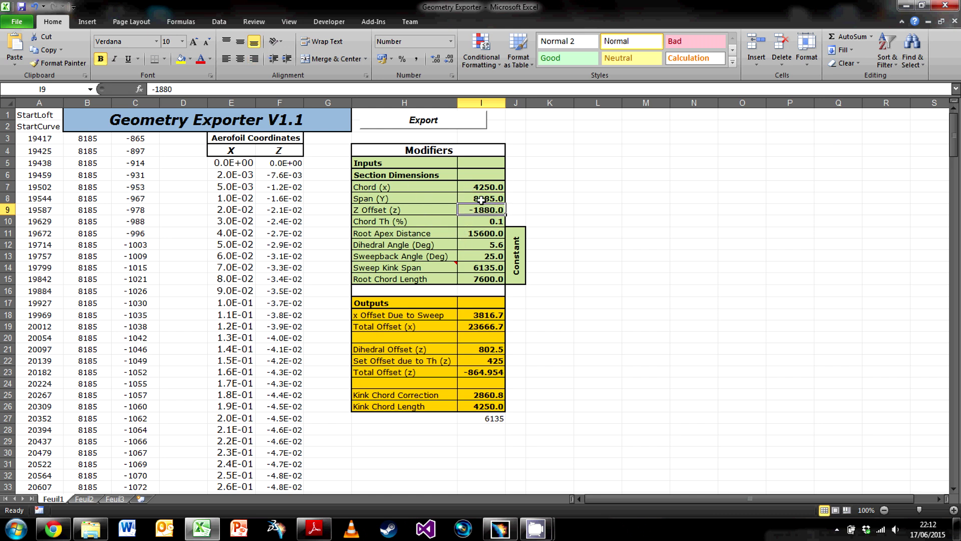
pyautogui.moveTo(471, 231); pyautogui.dragTo(486, 257)
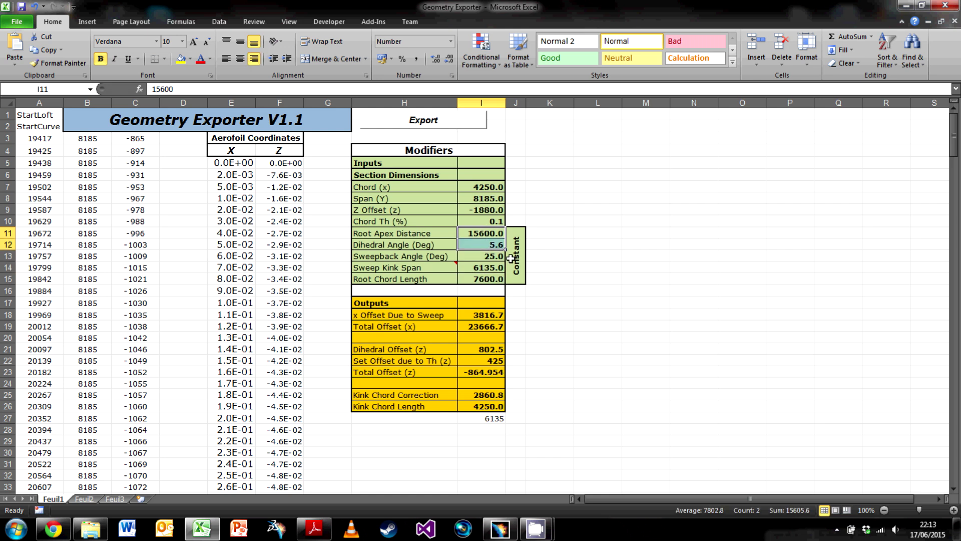
pyautogui.click(554, 269)
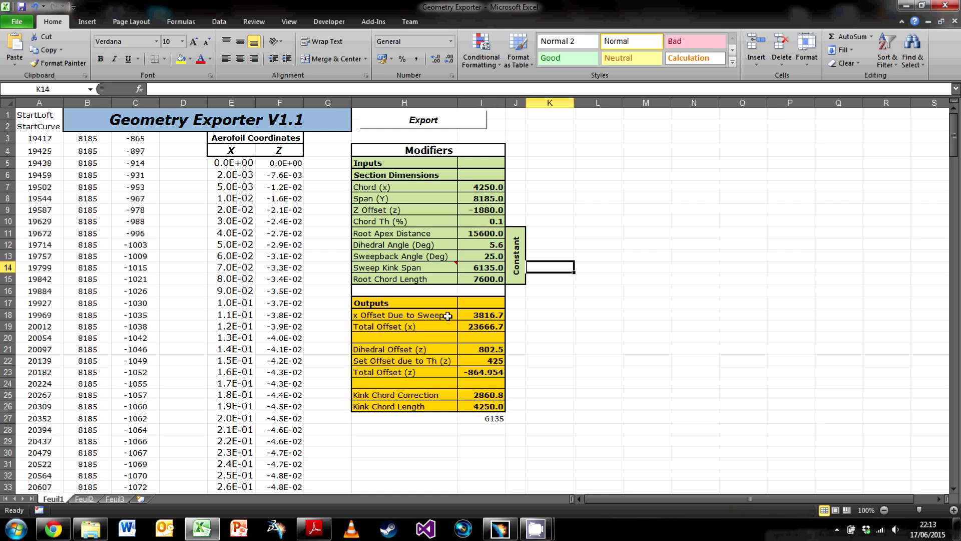
# Inspect the formulas for x Offset Due to Sweep, Total Offset (x) and Dihedral Offset (z), briefly consulting the MA-15 specification
pyautogui.click(478, 313)
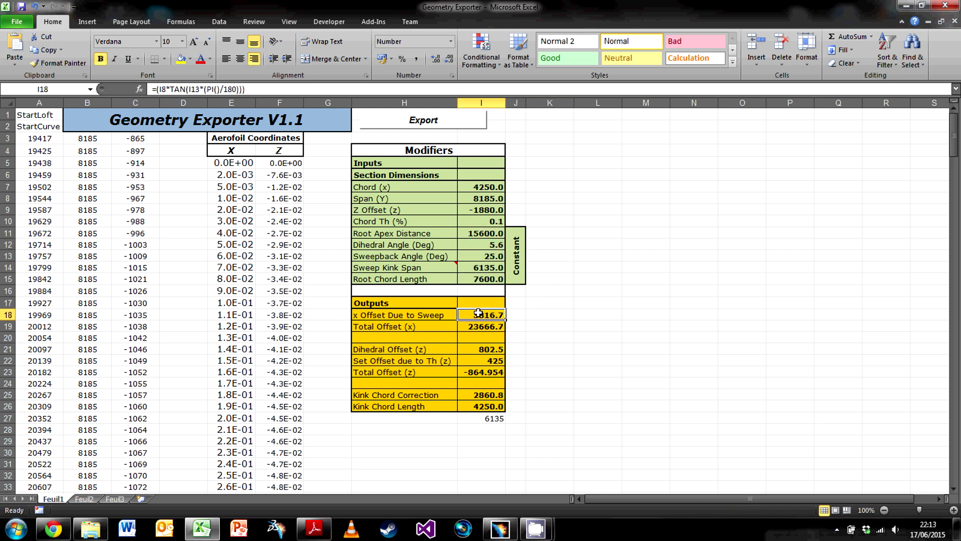
pyautogui.doubleClick(479, 313)
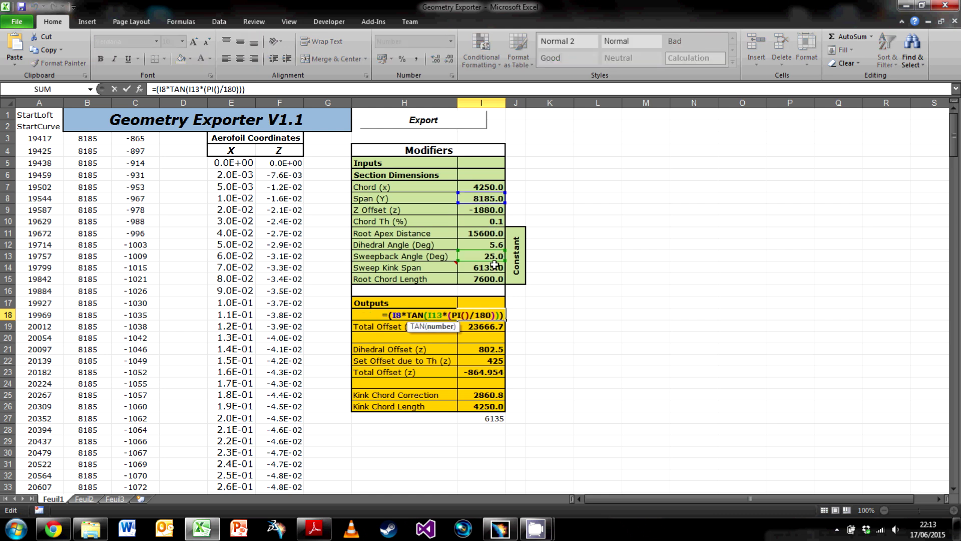
pyautogui.click(317, 526)
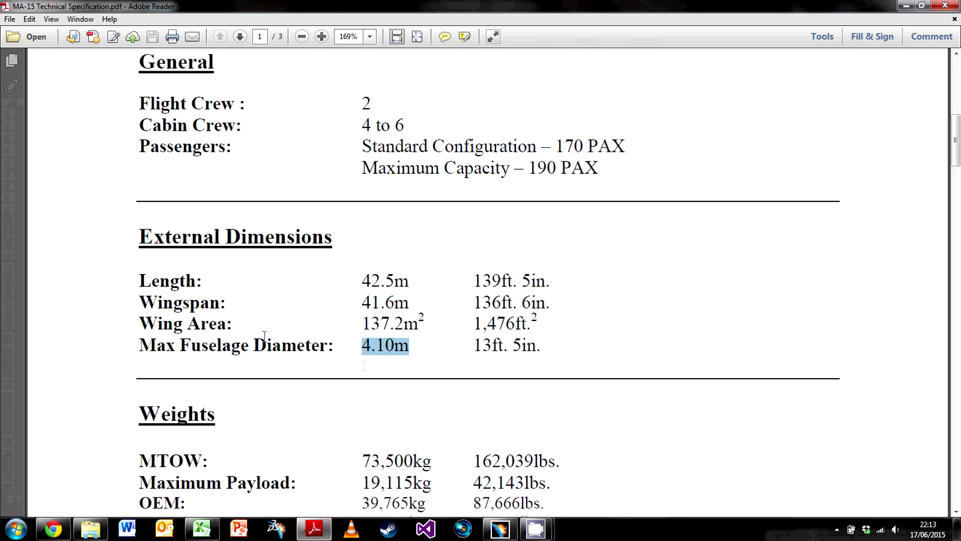
pyautogui.click(906, 7)
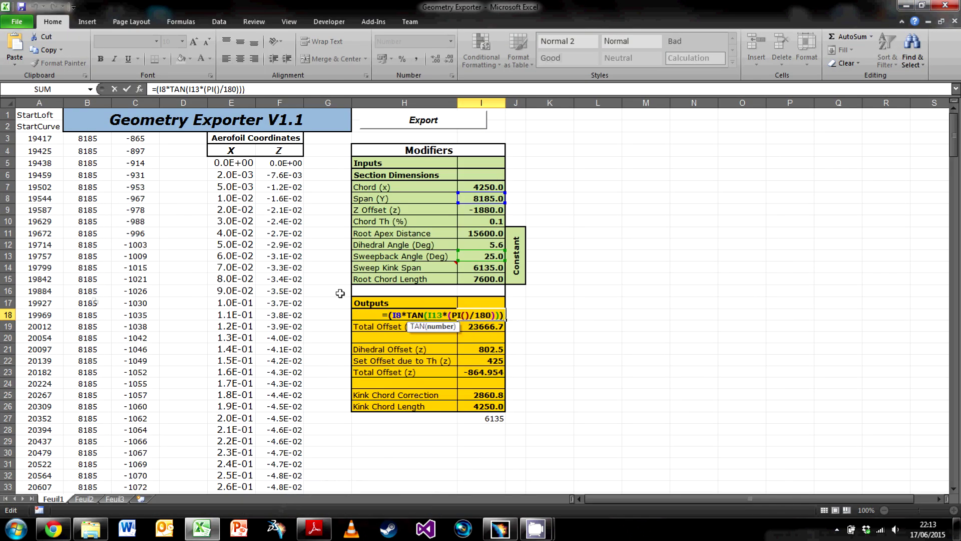
pyautogui.click(479, 328)
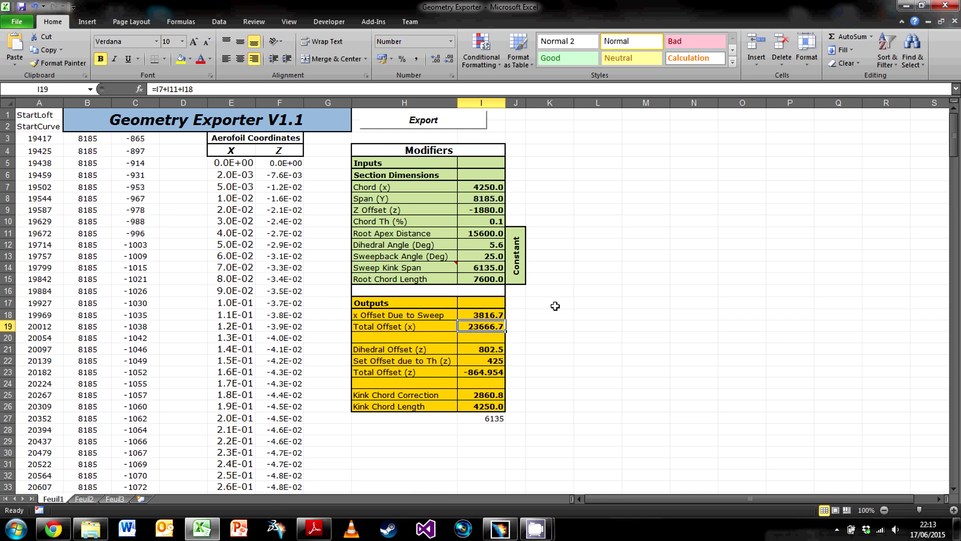
pyautogui.click(470, 348)
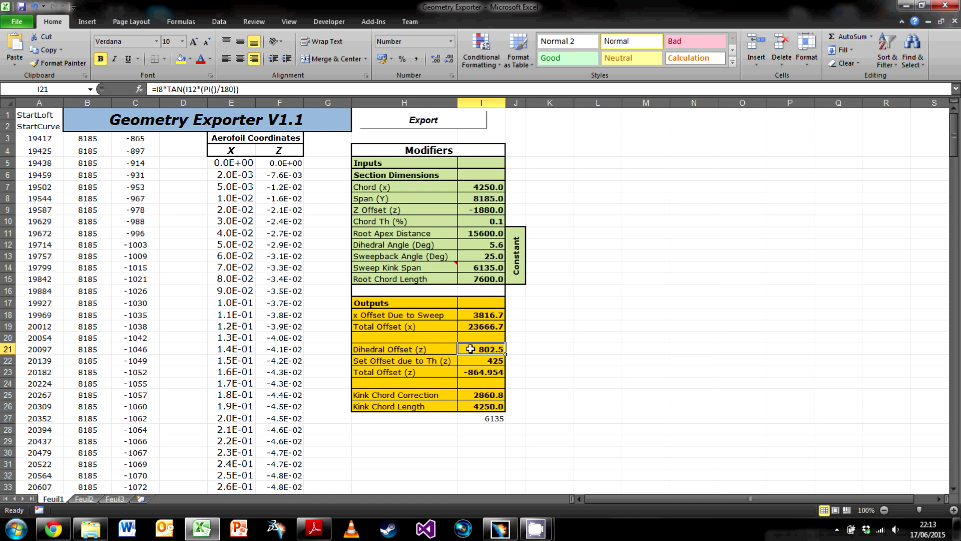
pyautogui.click(491, 244)
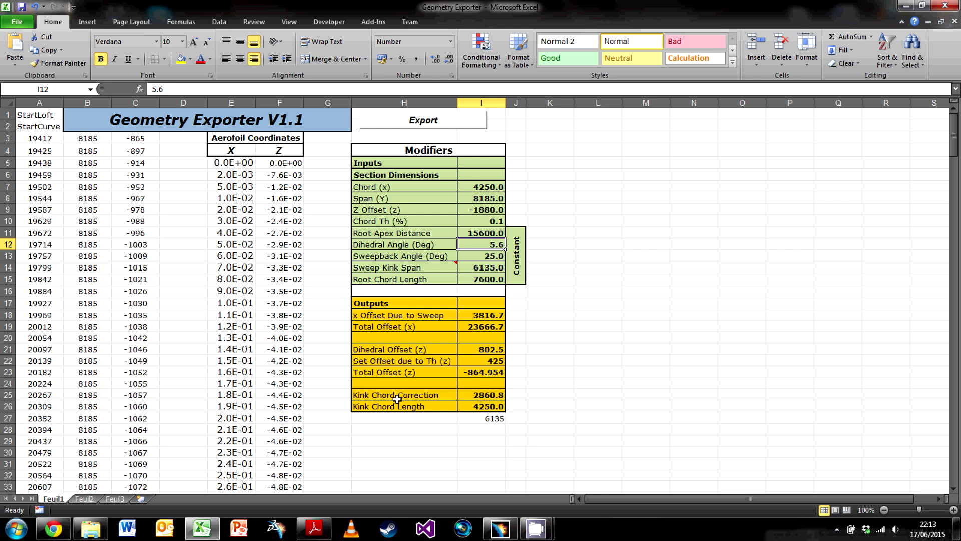
# Inspect the formulas for Dihedral Offset (z), Set Offset due to Th (z), Total Offset (z) and the first exported point coordinates
pyautogui.doubleClick(472, 350)
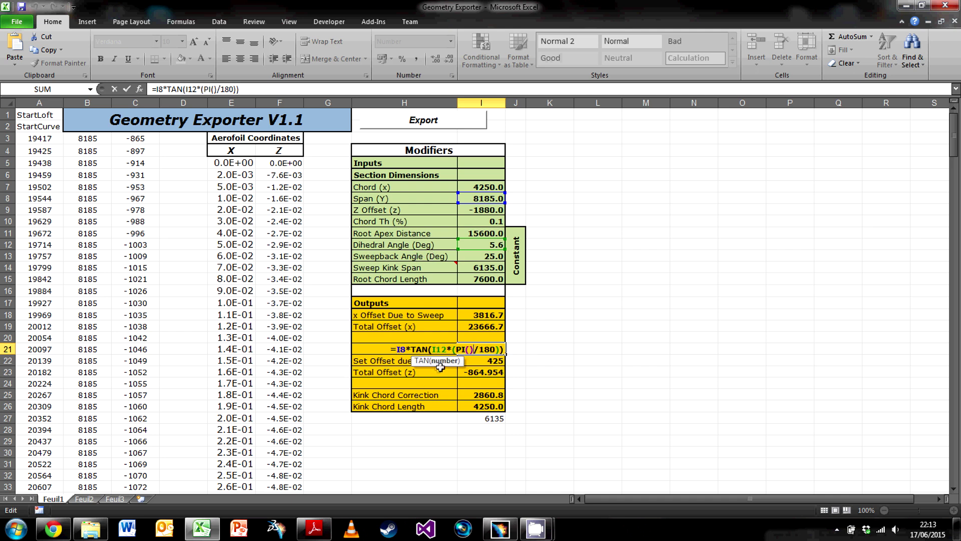
pyautogui.press('Return')
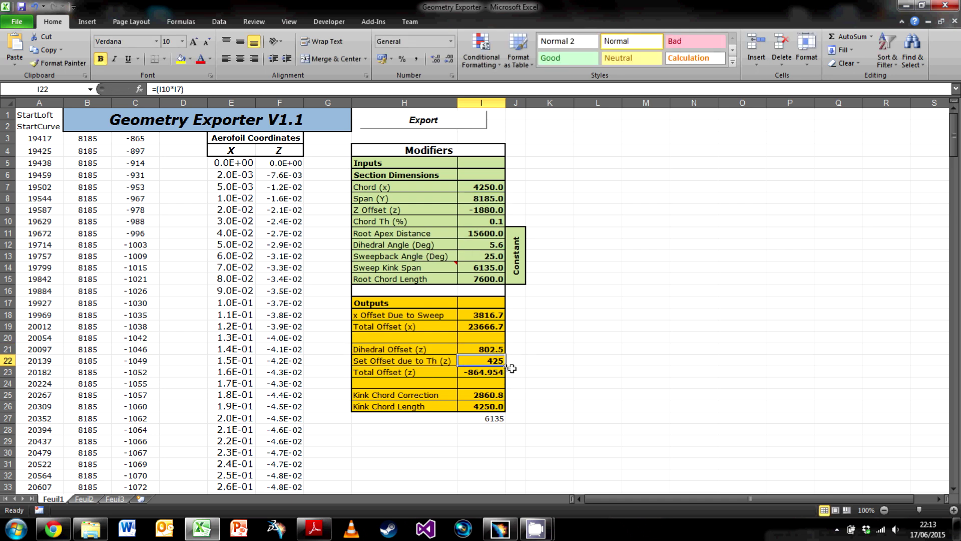
pyautogui.click(484, 371)
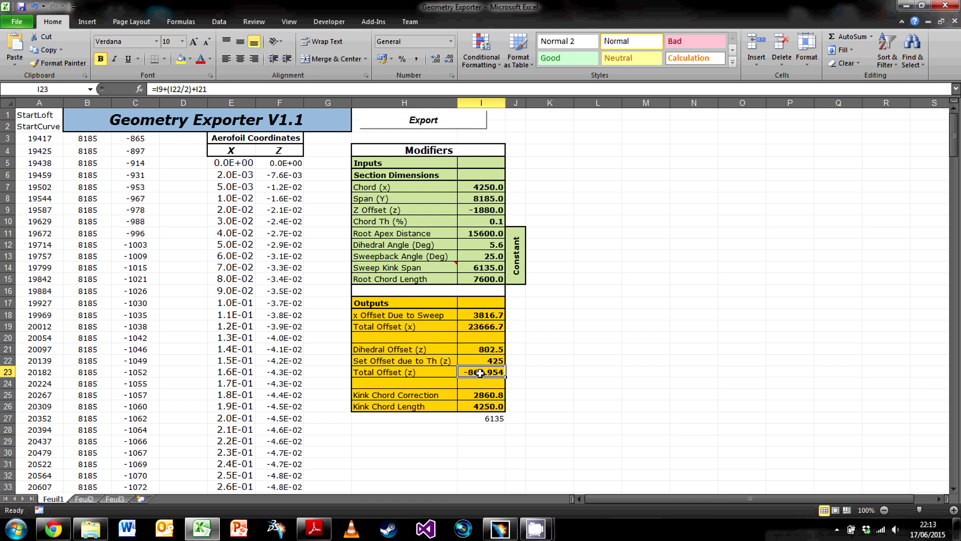
pyautogui.doubleClick(481, 373)
pyautogui.press('Escape')
pyautogui.click(50, 140)
pyautogui.click(116, 142)
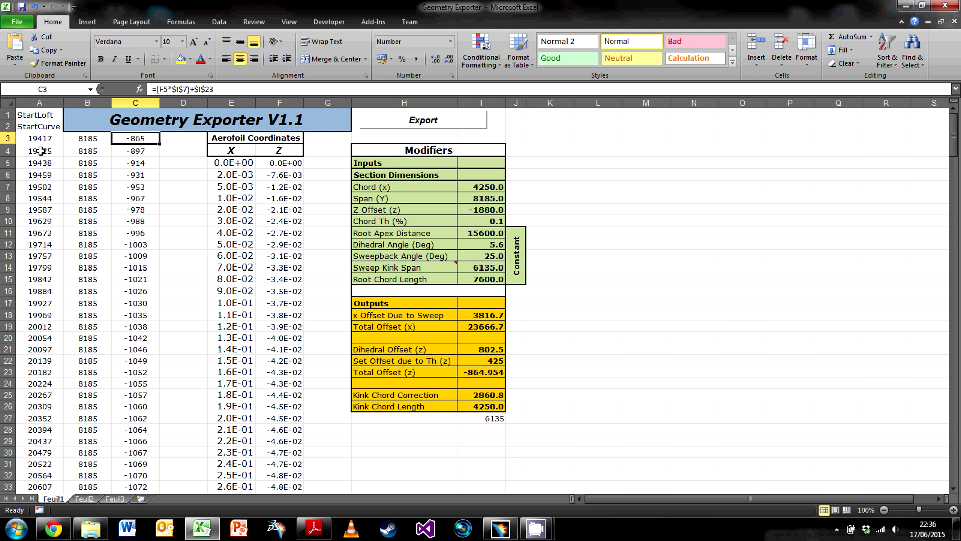
# Export the kink section's coordinates to CATIA with entity type 1, creating points only
pyautogui.click(422, 123)
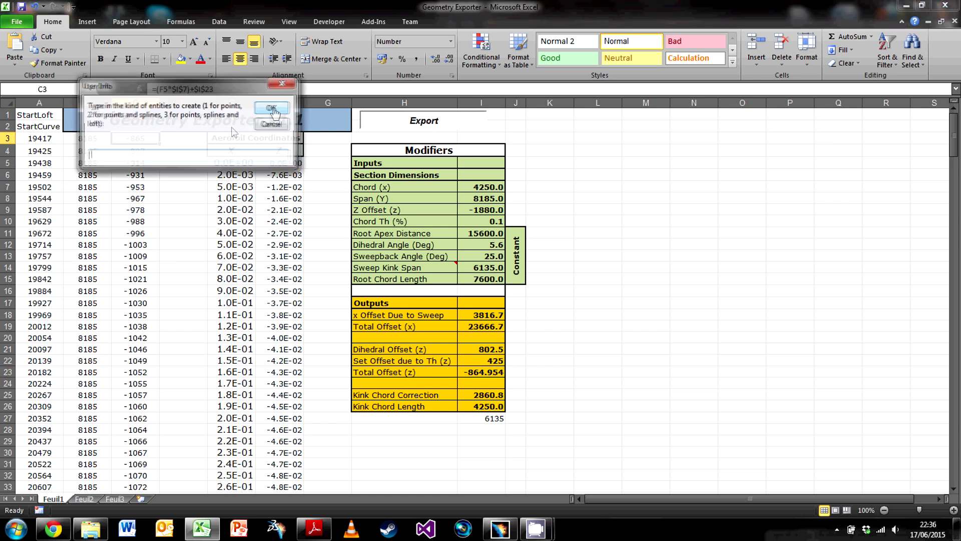
pyautogui.write('1')
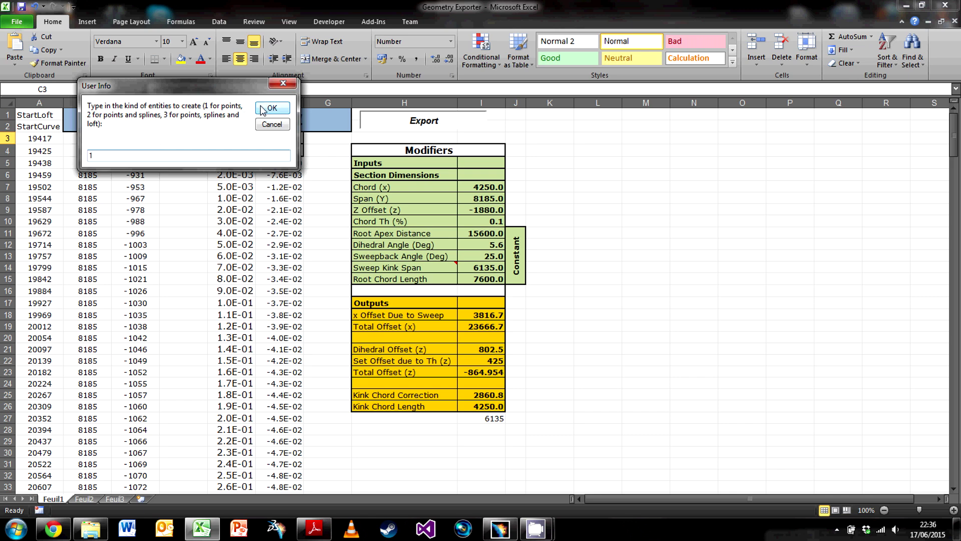
pyautogui.click(261, 106)
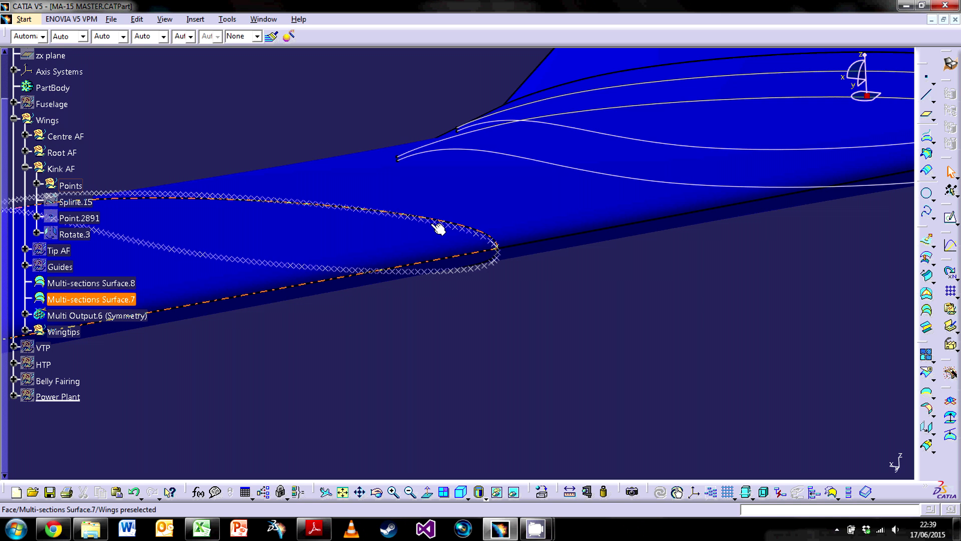
# In the Kink AF set, hide the imported Points and show Spline.15 and Point.2891
pyautogui.moveTo(637, 315); pyautogui.dragTo(420, 340, button='middle')
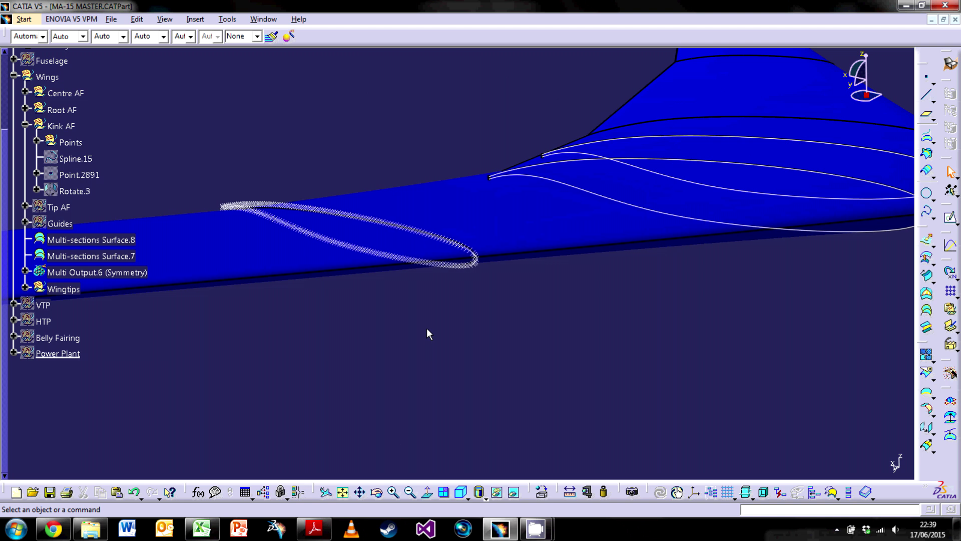
pyautogui.click(90, 158)
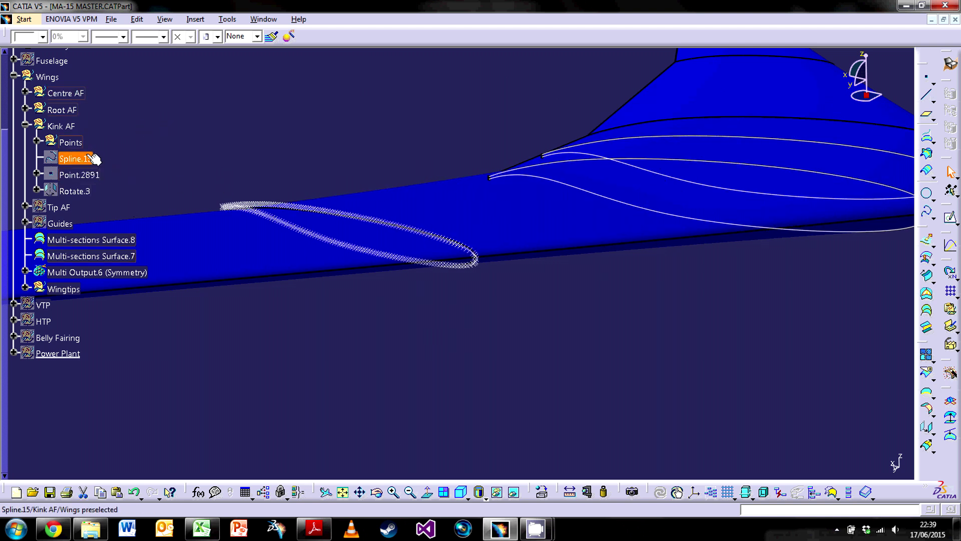
pyautogui.click(108, 166)
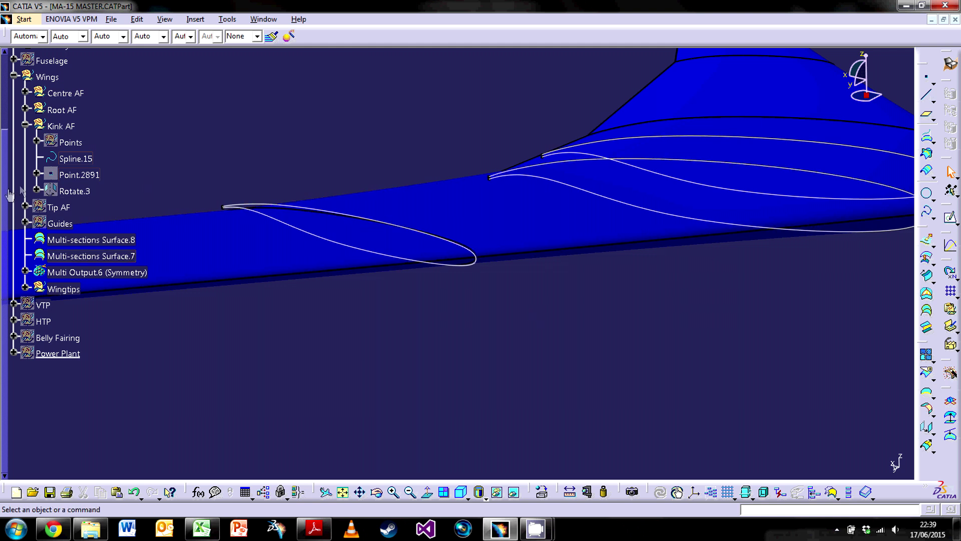
pyautogui.click(403, 245)
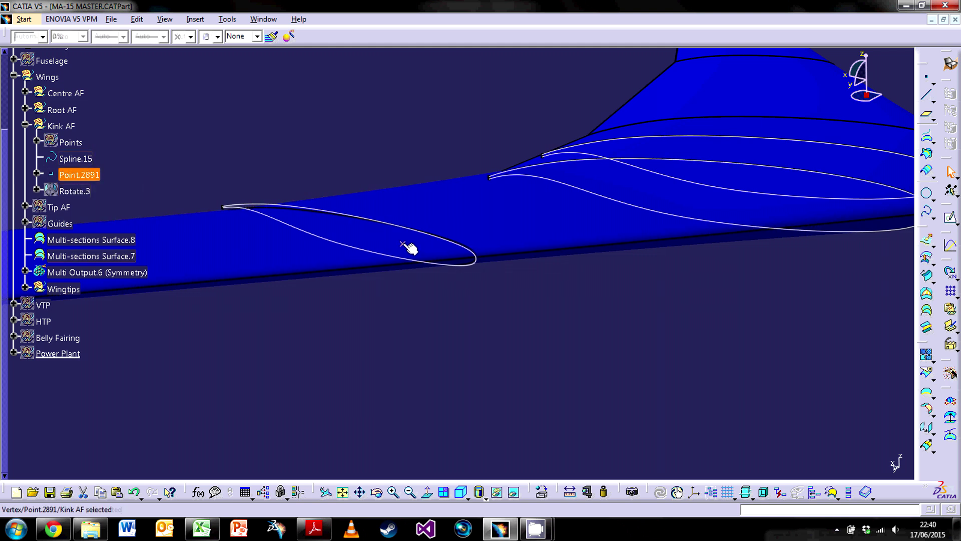
# Open the definition of Rotate.3 and review its element, axis and angle
pyautogui.doubleClick(75, 191)
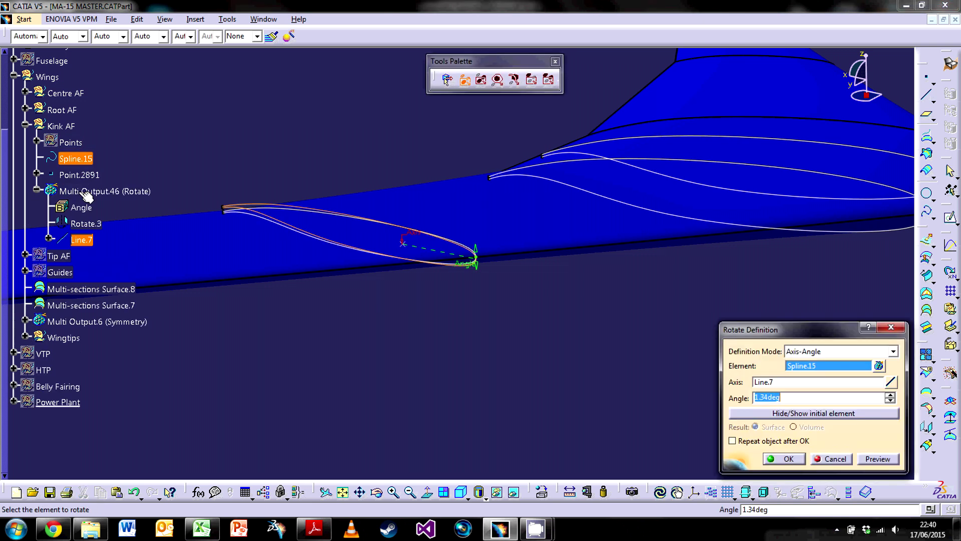
pyautogui.click(818, 398)
pyautogui.moveTo(837, 398); pyautogui.dragTo(727, 398)
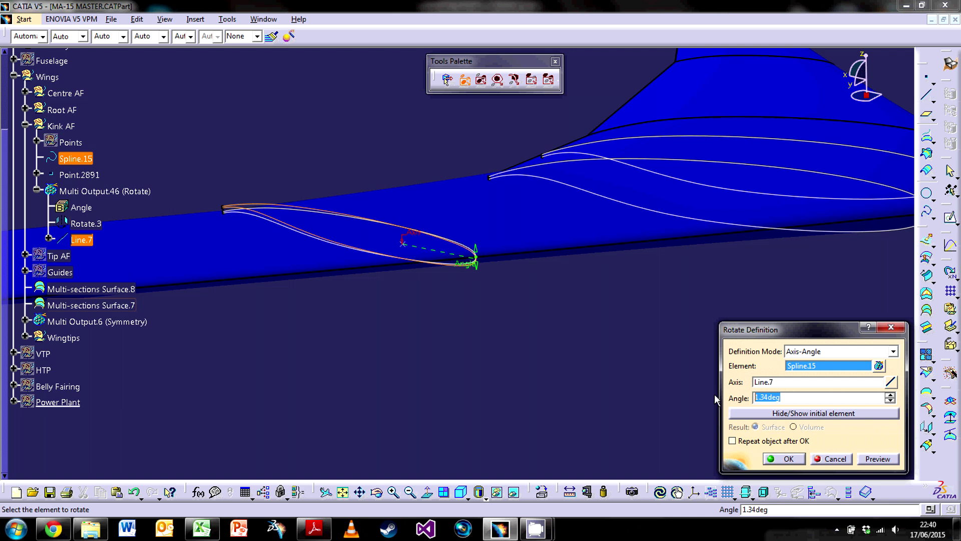
# Consult the Wing Setting Angle and Wing Twist in the MA-15 Technical Specification, and return to CATIA
pyautogui.click(314, 528)
pyautogui.scroll(-15, 334, 351)
pyautogui.scroll(5, 339, 391)
pyautogui.moveTo(370, 321); pyautogui.dragTo(665, 341)
pyautogui.click(642, 347)
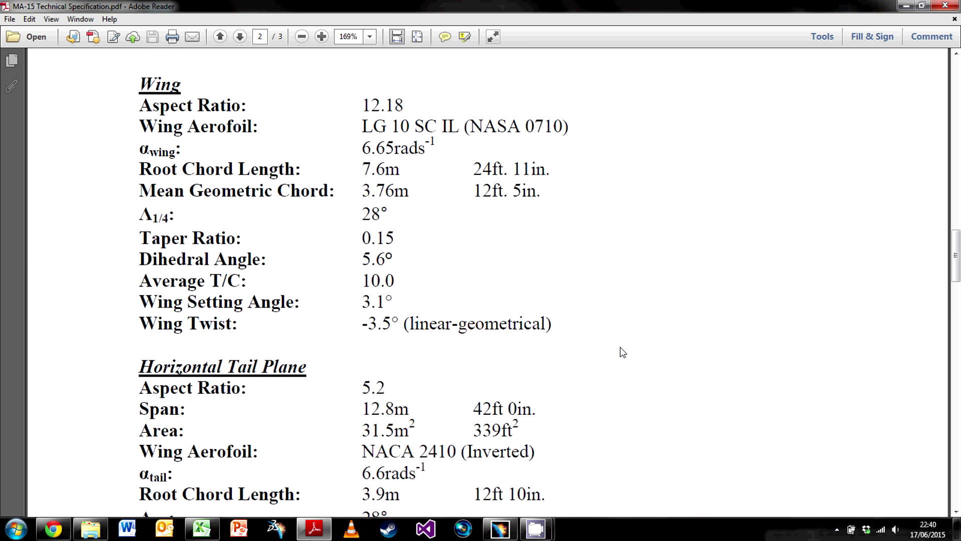
pyautogui.click(905, 5)
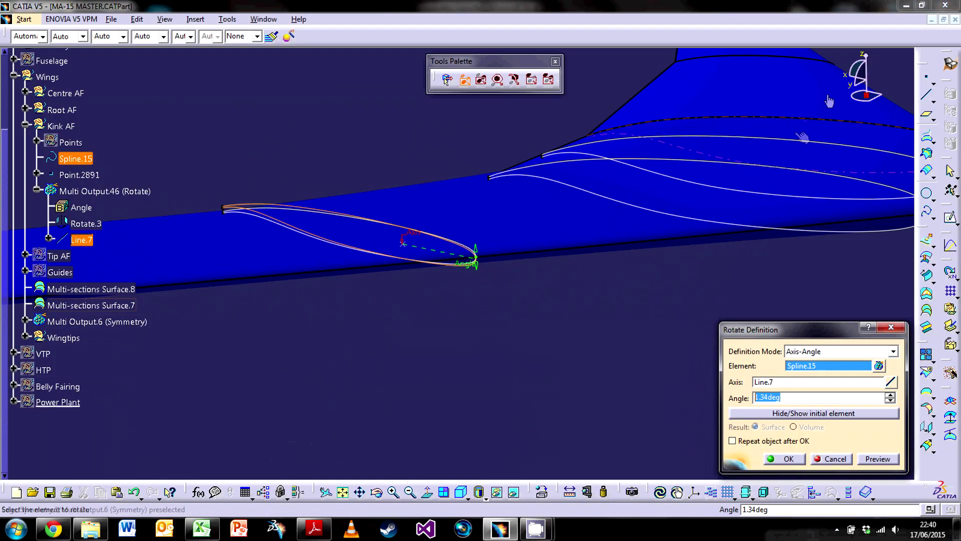
# Compare the rotated kink aerofoil with the whole wing and cancel the Rotate definition without changes
pyautogui.moveTo(583, 238); pyautogui.dragTo(562, 279, button='middle')
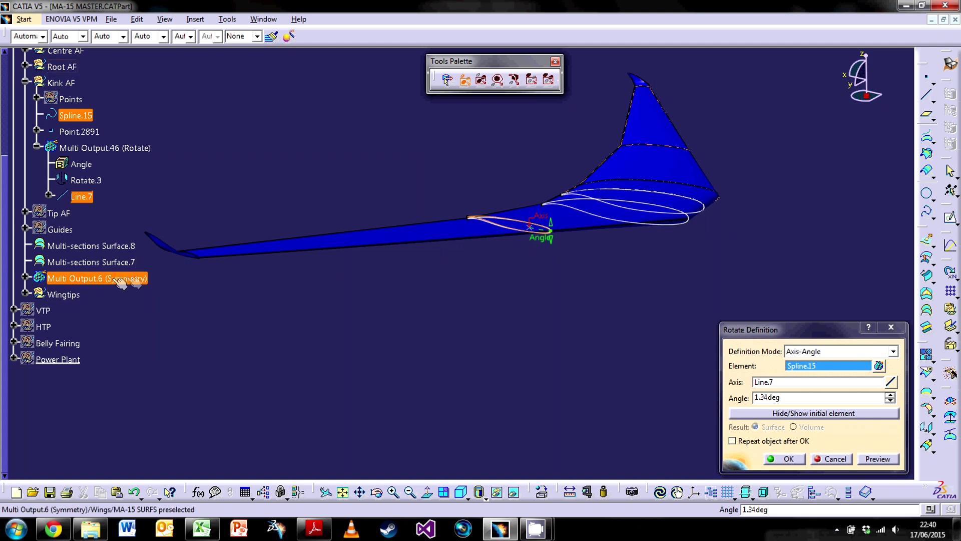
pyautogui.moveTo(534, 317); pyautogui.dragTo(355, 268, button='middle')
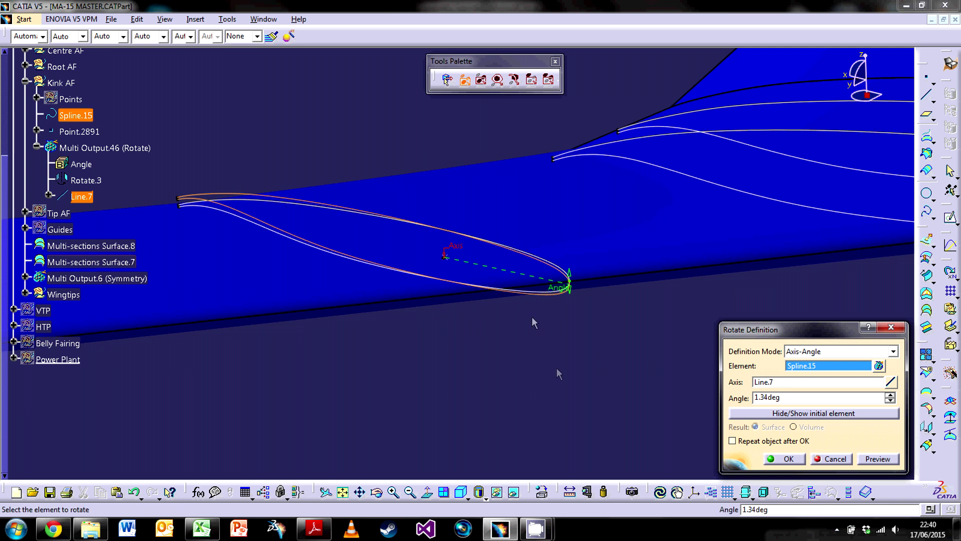
pyautogui.click(843, 457)
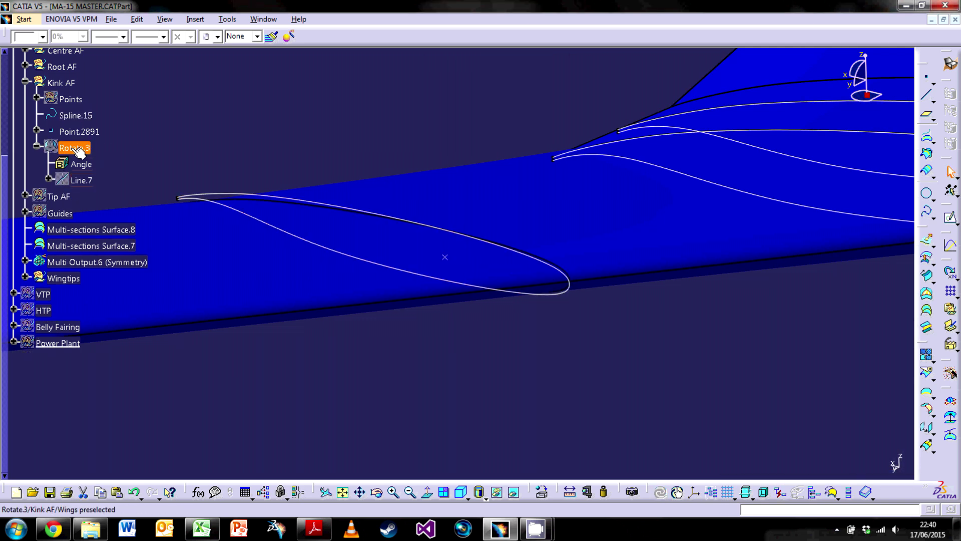
# Show Rotate.3 with Point.2891 and Spline.15 hidden, and compare the kink aerofoil with the root aerofoil and wing surfaces
pyautogui.click(74, 148)
pyautogui.click(79, 131)
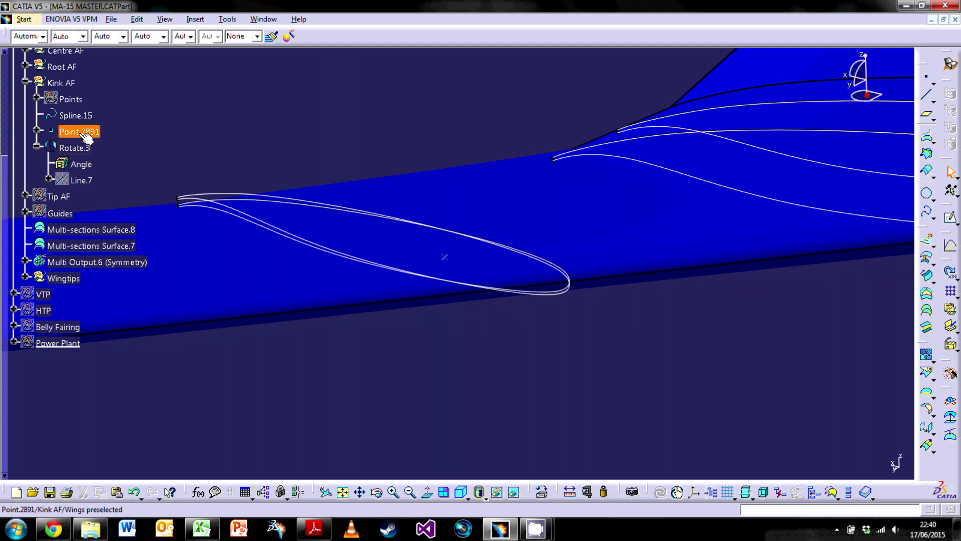
pyautogui.click(73, 116)
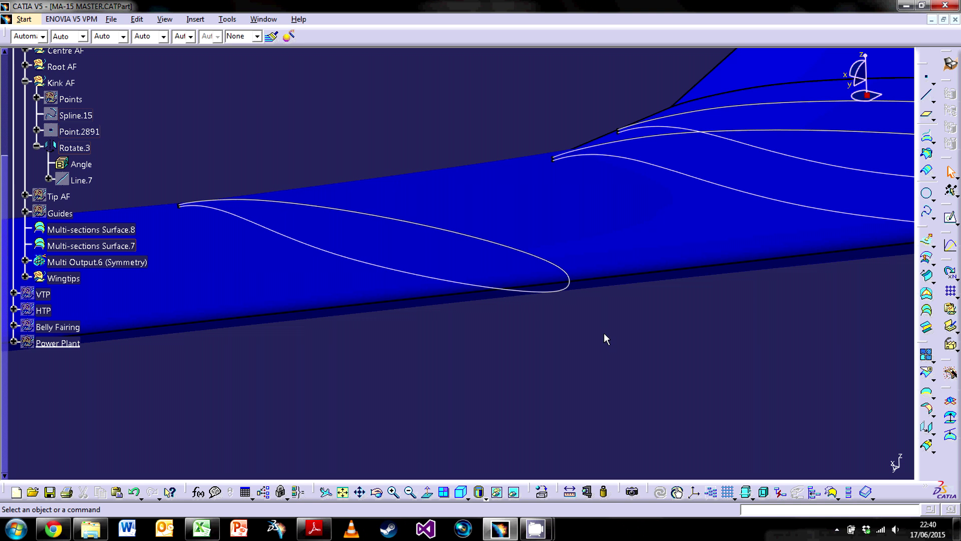
pyautogui.keyDown('ctrl'); pyautogui.moveTo(521, 272); pyautogui.dragTo(478, 350, button='middle'); pyautogui.keyUp('ctrl')
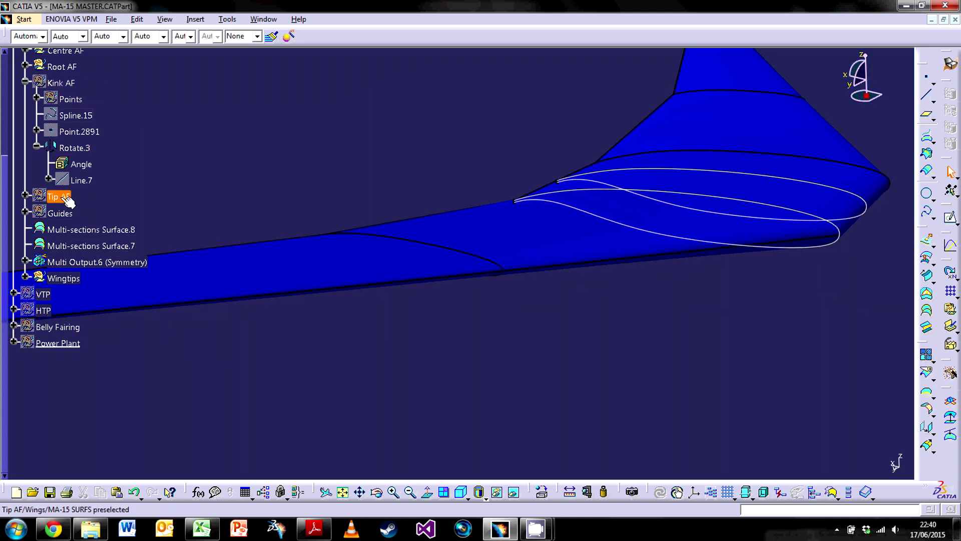
pyautogui.keyDown('ctrl'); pyautogui.moveTo(442, 133); pyautogui.dragTo(508, 228, button='middle'); pyautogui.keyUp('ctrl')
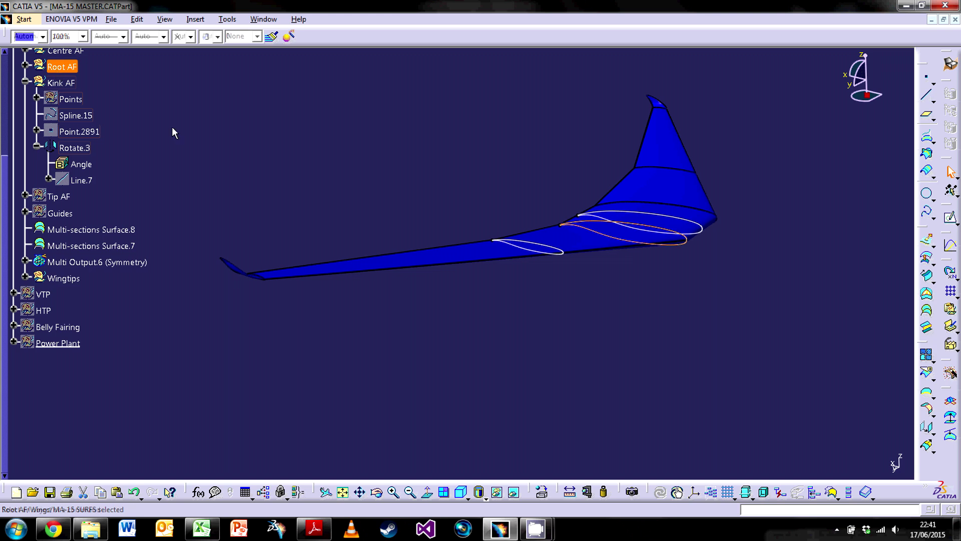
# Review the Chord, Span, Z Offset and constant inputs in the Geometry Exporter workbook, and return to CATIA
pyautogui.click(216, 536)
pyautogui.scroll(20, 361, 281)
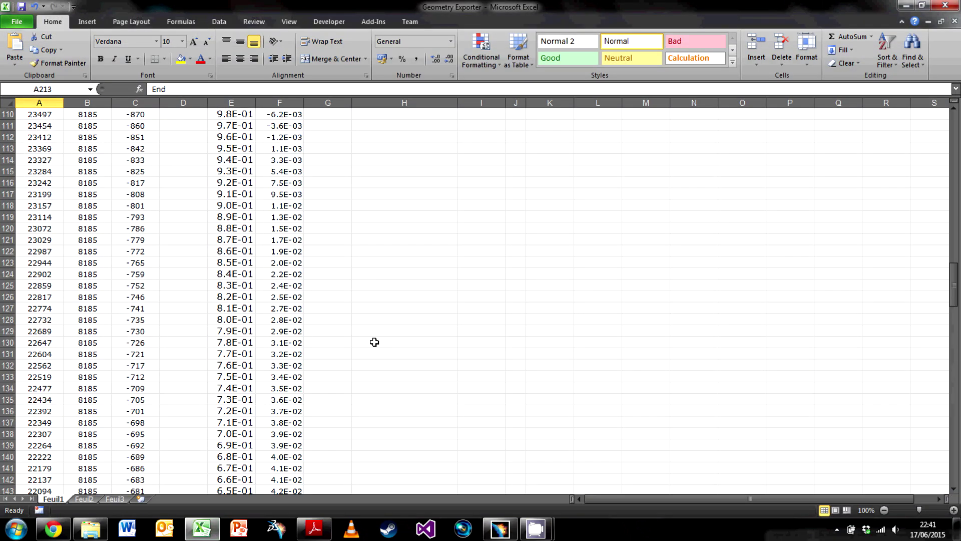
pyautogui.moveTo(468, 186); pyautogui.dragTo(473, 279)
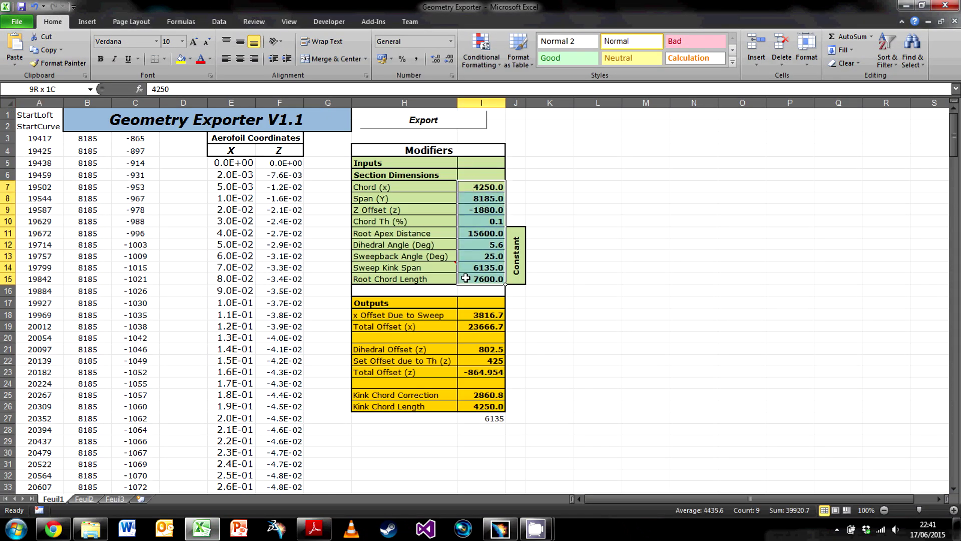
pyautogui.hotkey('ctrl', 'Up')
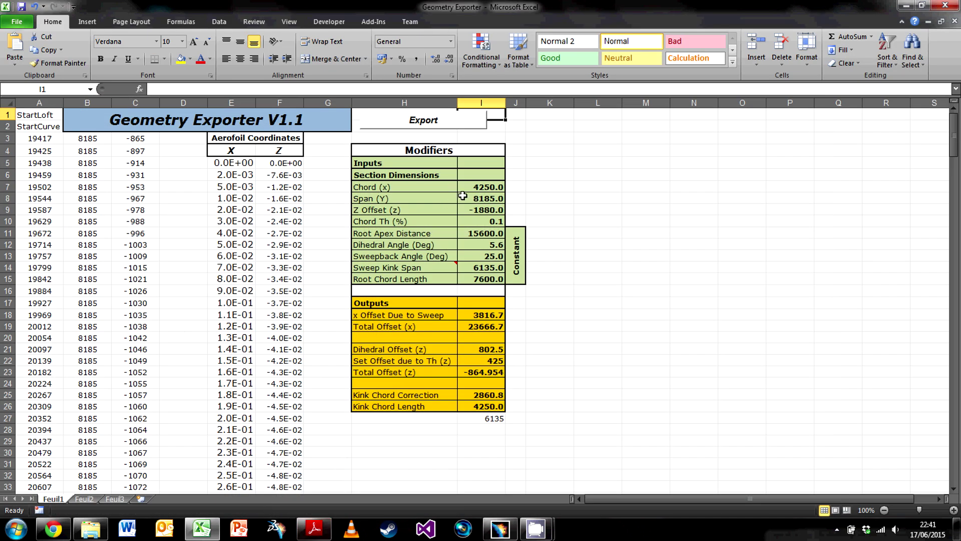
pyautogui.click(462, 196)
pyautogui.click(467, 213)
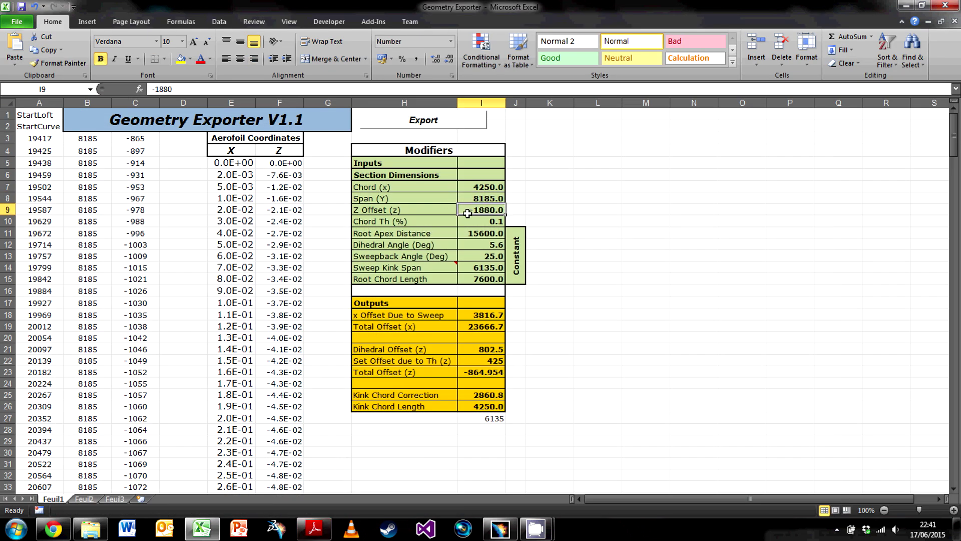
pyautogui.click(486, 122)
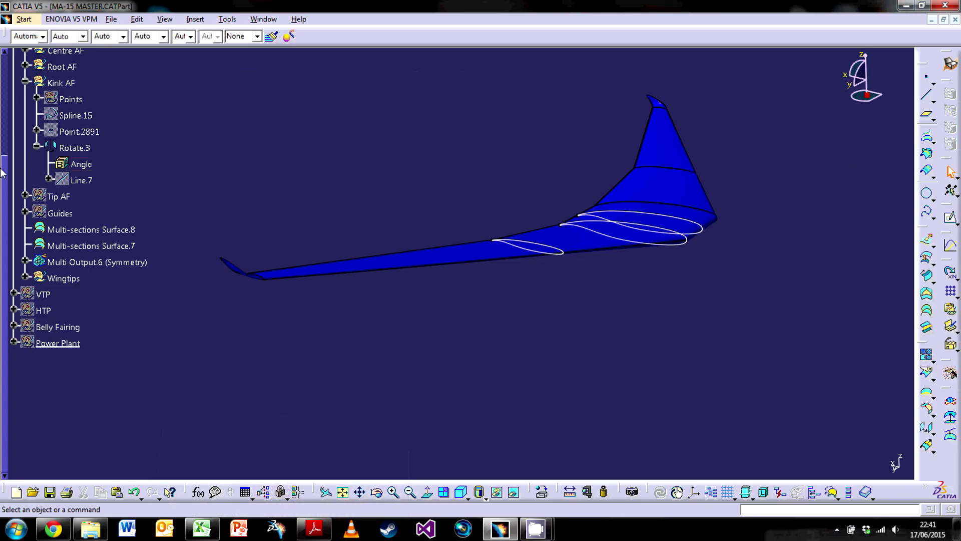
# Expand and show the Tip AF set, and hide its Spline.16 and Point.2893 with Rotate.4 kept visible
pyautogui.click(25, 194)
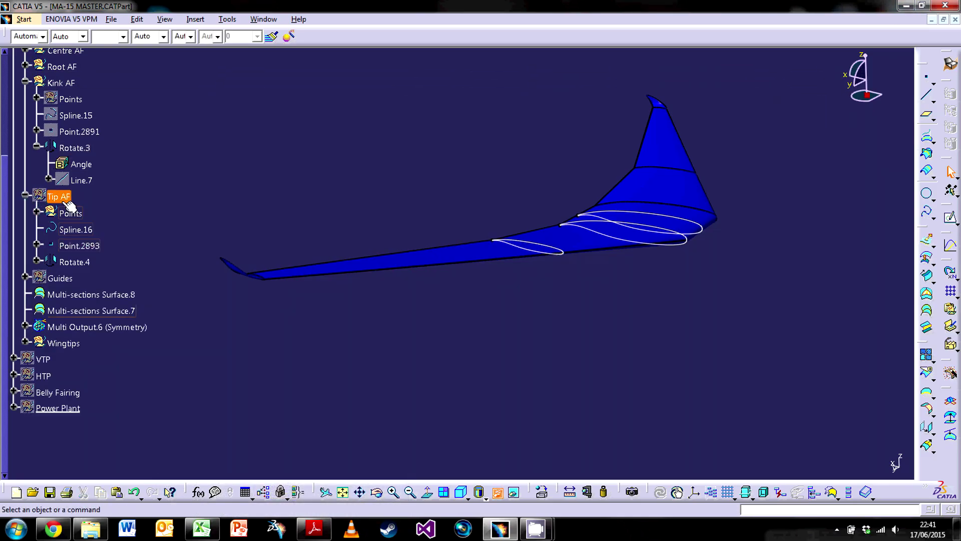
pyautogui.moveTo(425, 271); pyautogui.dragTo(324, 340, button='middle')
pyautogui.scroll(-2, 321, 339)
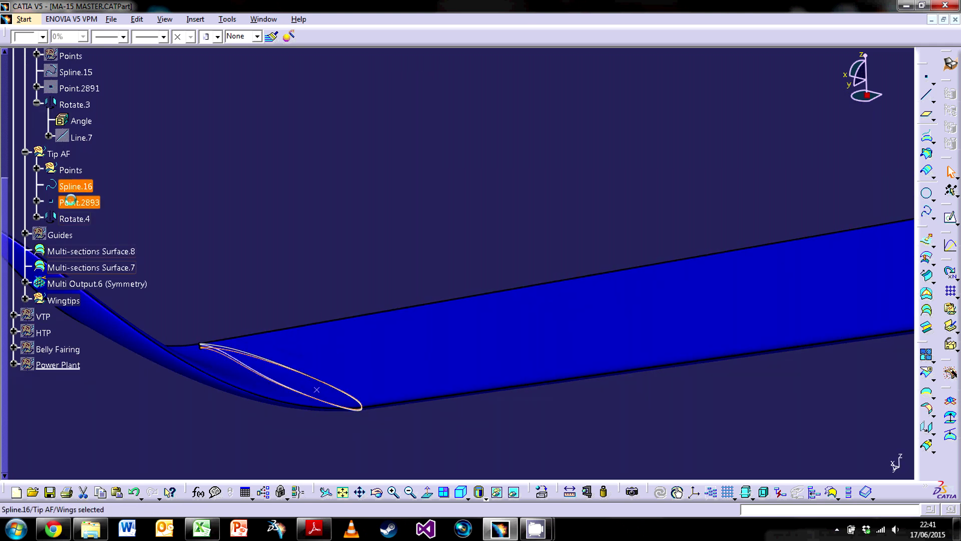
pyautogui.moveTo(308, 284); pyautogui.dragTo(571, 326, button='middle')
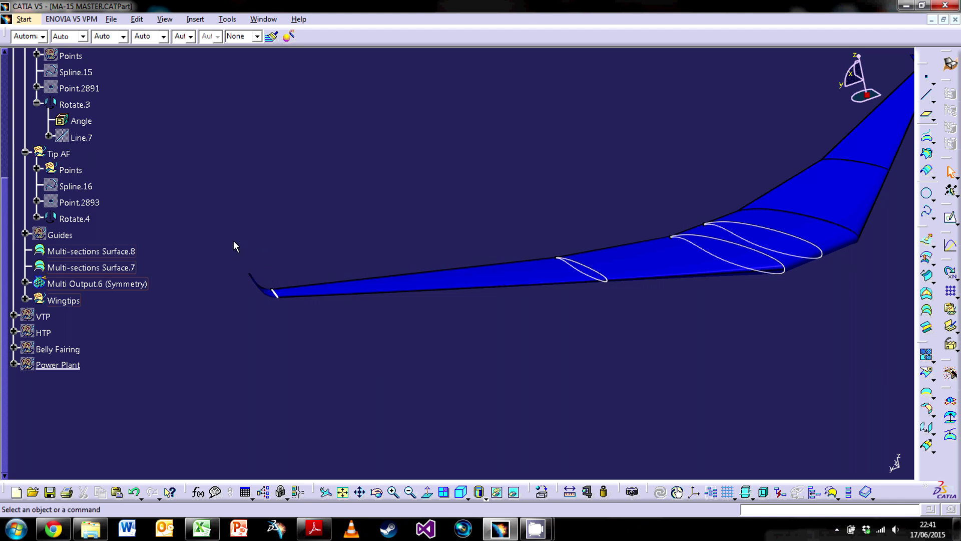
# Collapse the Tip AF and Kink AF sets in the specification tree
pyautogui.scroll(2, 147, 248)
pyautogui.click(26, 240)
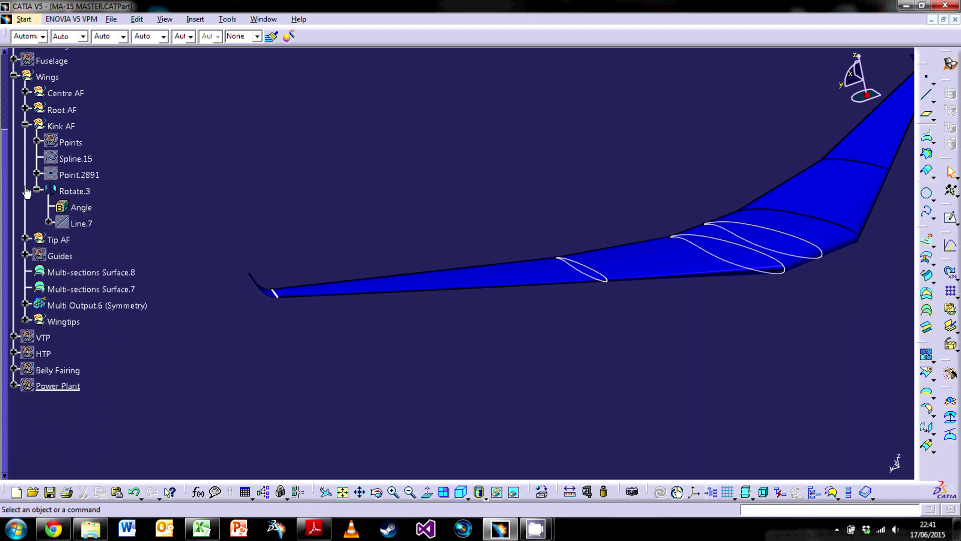
pyautogui.click(25, 125)
pyautogui.scroll(1, 216, 176)
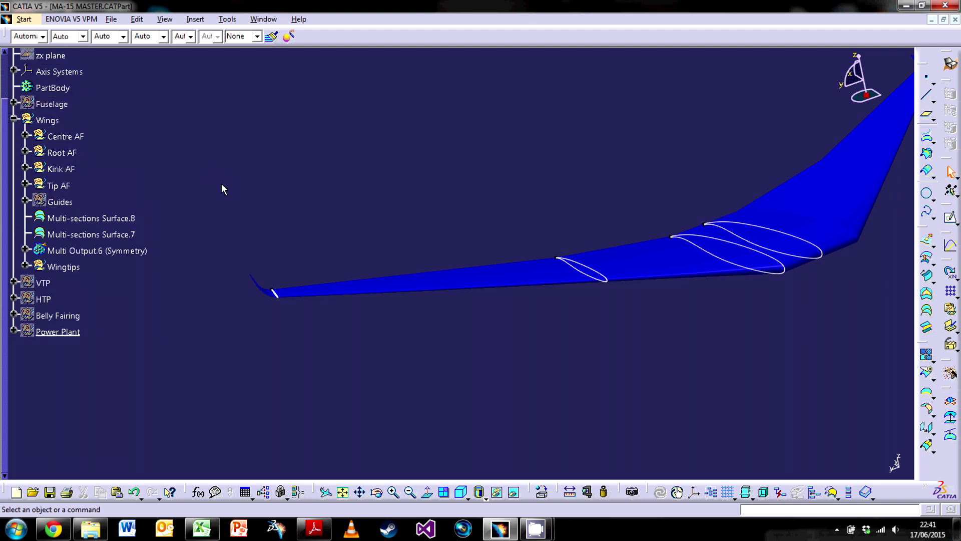
# Expand and show the Guides set, and examine its guide curves along the wing's leading and trailing edges
pyautogui.click(25, 200)
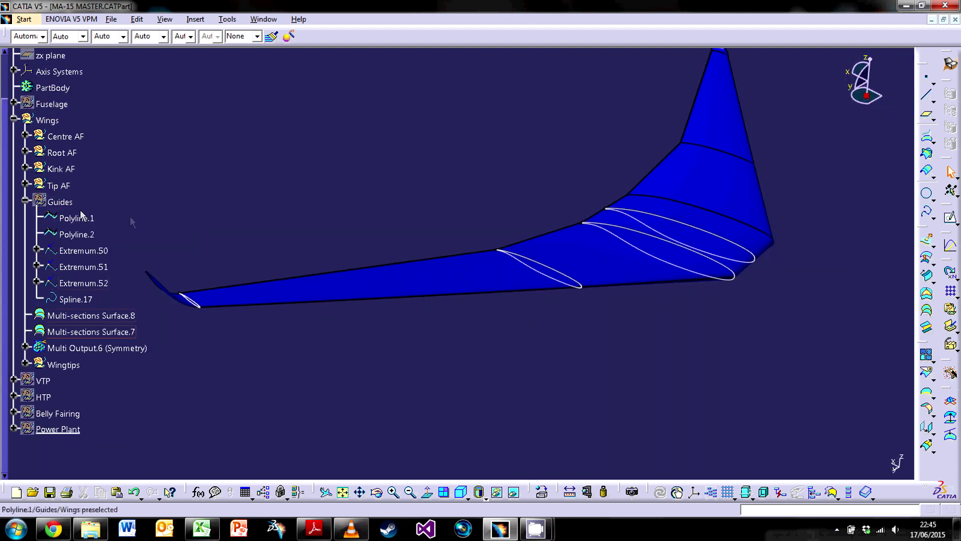
pyautogui.click(61, 202)
pyautogui.click(480, 381)
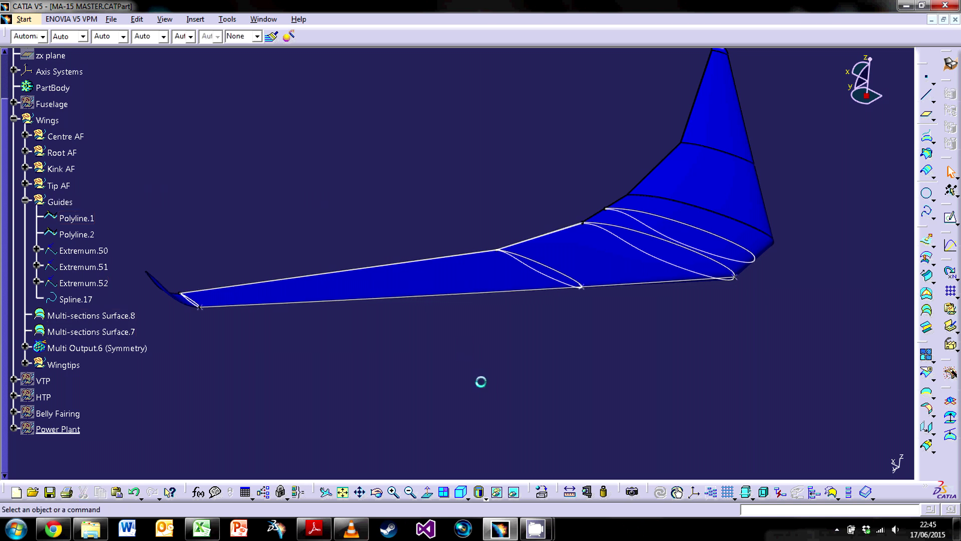
pyautogui.moveTo(396, 371); pyautogui.dragTo(500, 300, button='middle')
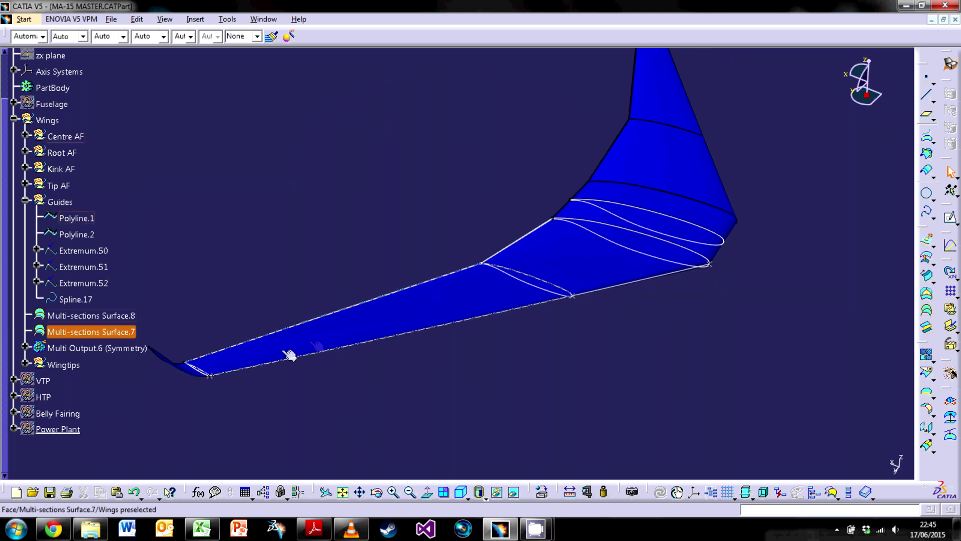
# Examine the guide curves at the wing's trailing edge, and review the points defining Polyline.1 without changing them
pyautogui.keyDown('ctrl'); pyautogui.moveTo(454, 367); pyautogui.dragTo(350, 296, button='middle'); pyautogui.keyUp('ctrl')
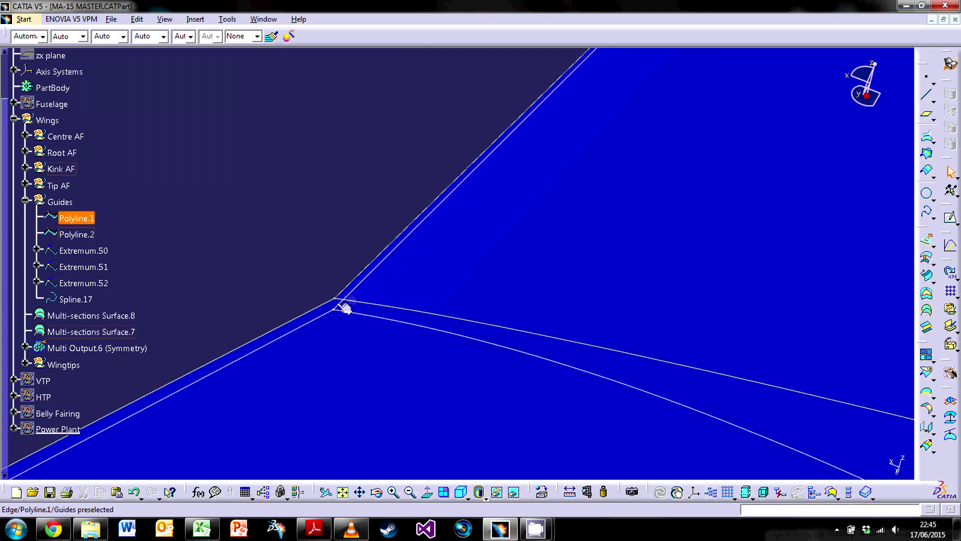
pyautogui.moveTo(329, 307); pyautogui.dragTo(463, 283, button='middle')
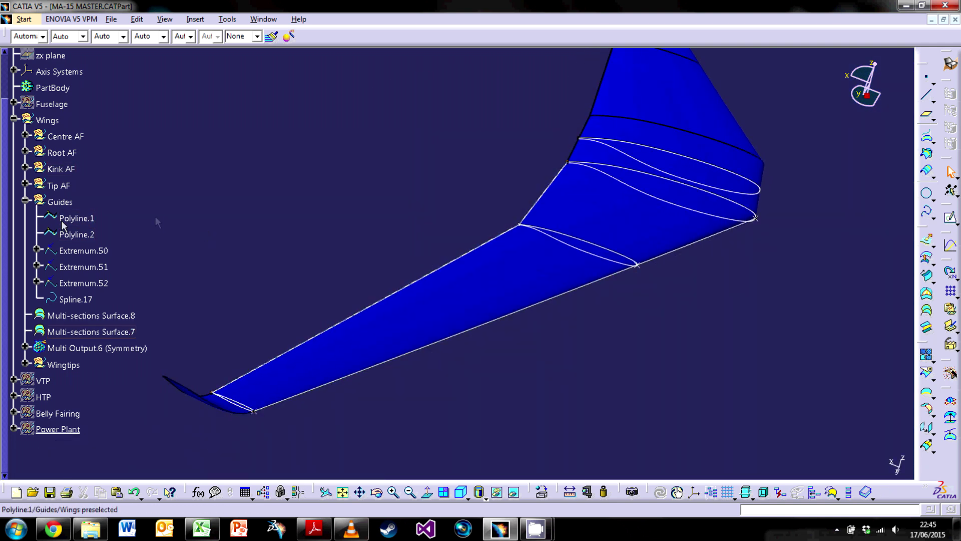
pyautogui.doubleClick(89, 217)
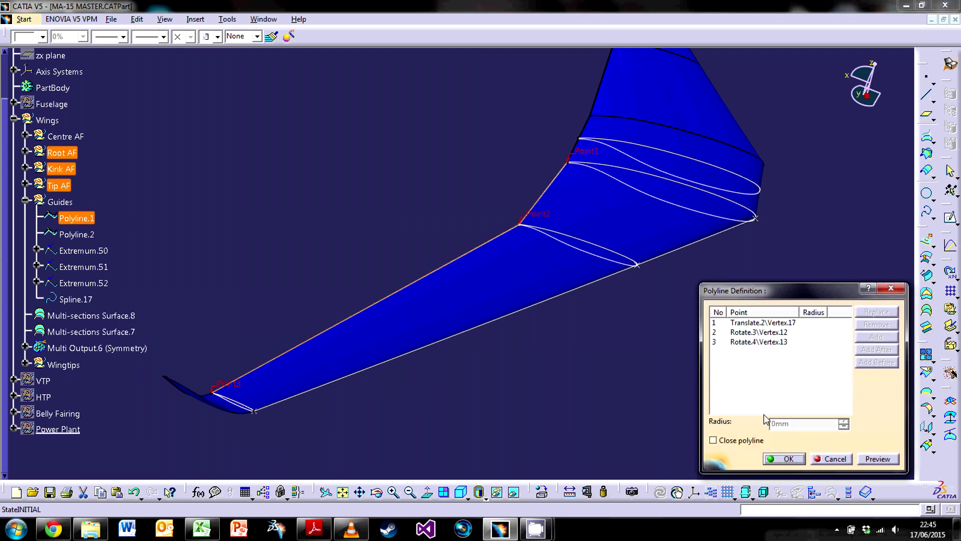
pyautogui.click(785, 459)
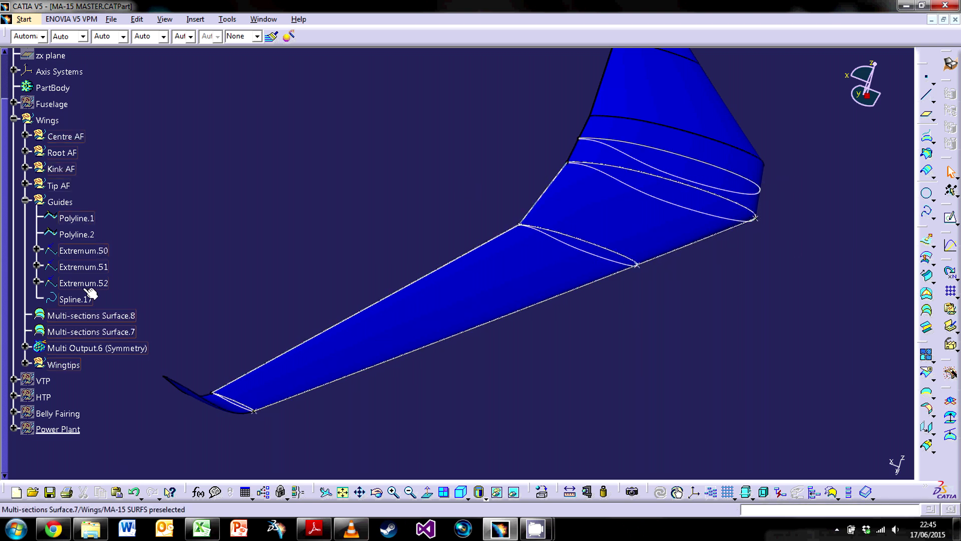
# Review the element and direction in Extremum.50's definition, cancel it, and inspect the leading edge before collapsing Extremum.50 in the tree
pyautogui.doubleClick(91, 250)
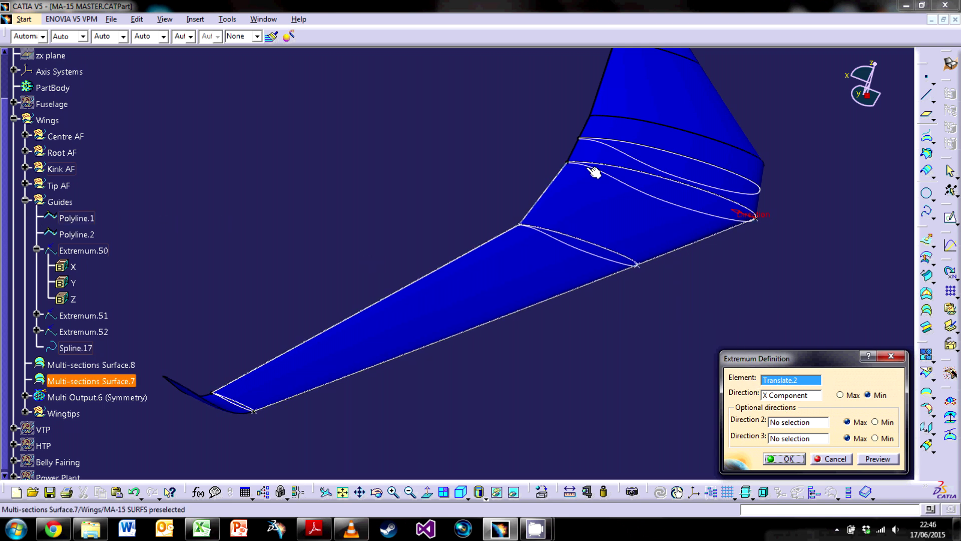
pyautogui.click(779, 396)
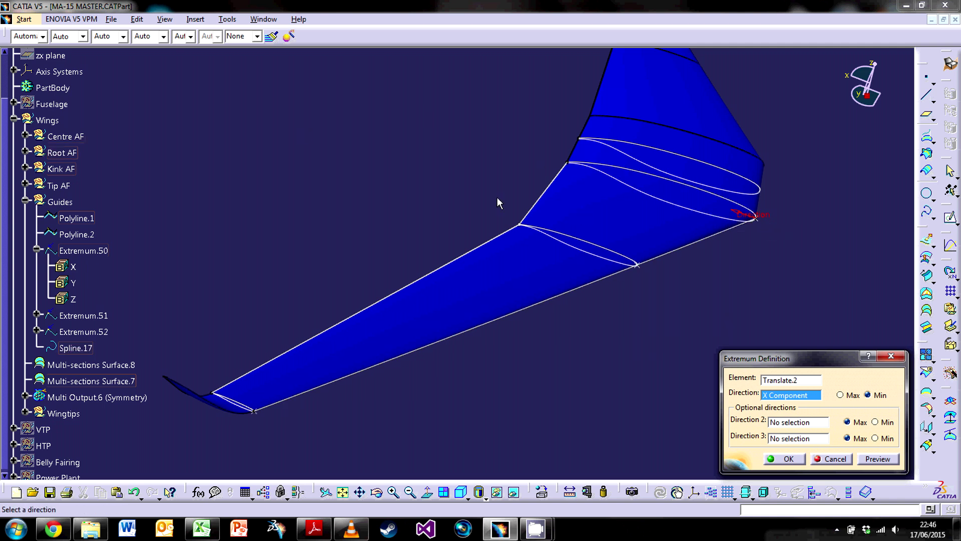
pyautogui.click(832, 458)
pyautogui.moveTo(637, 285); pyautogui.dragTo(640, 200, button='middle')
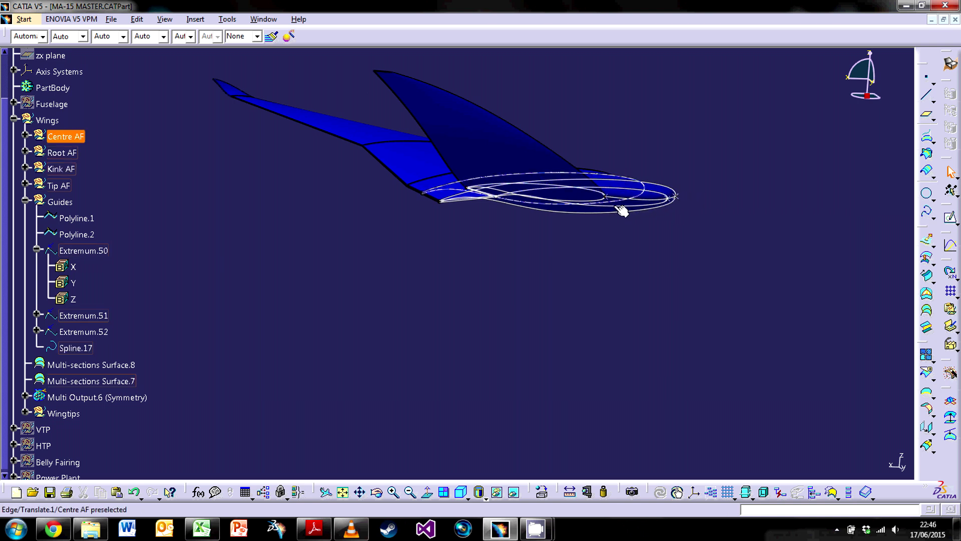
pyautogui.moveTo(615, 285); pyautogui.dragTo(622, 253, button='middle')
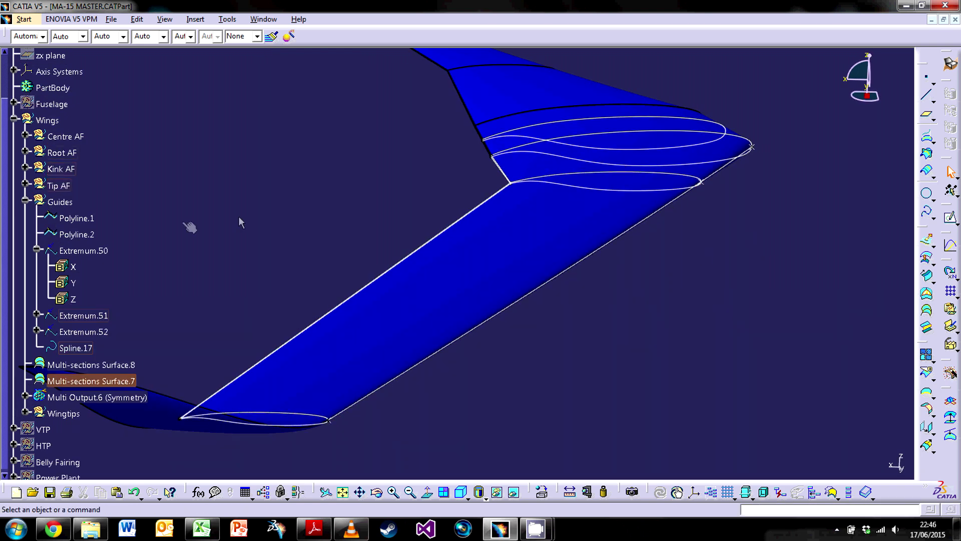
pyautogui.click(37, 250)
# Review the points that define the leading-edge guide Spline.17, and close its definition unchanged
pyautogui.click(71, 299)
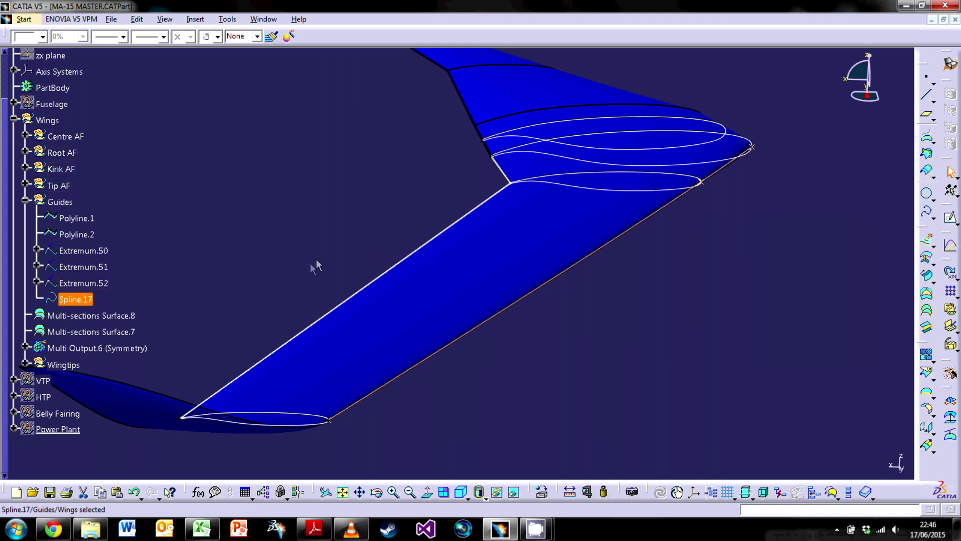
pyautogui.doubleClick(95, 302)
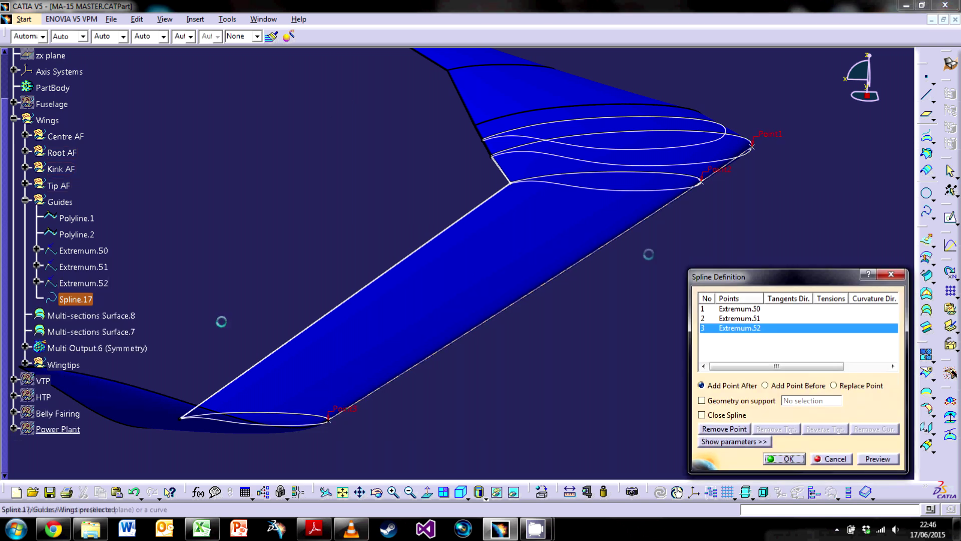
pyautogui.click(784, 458)
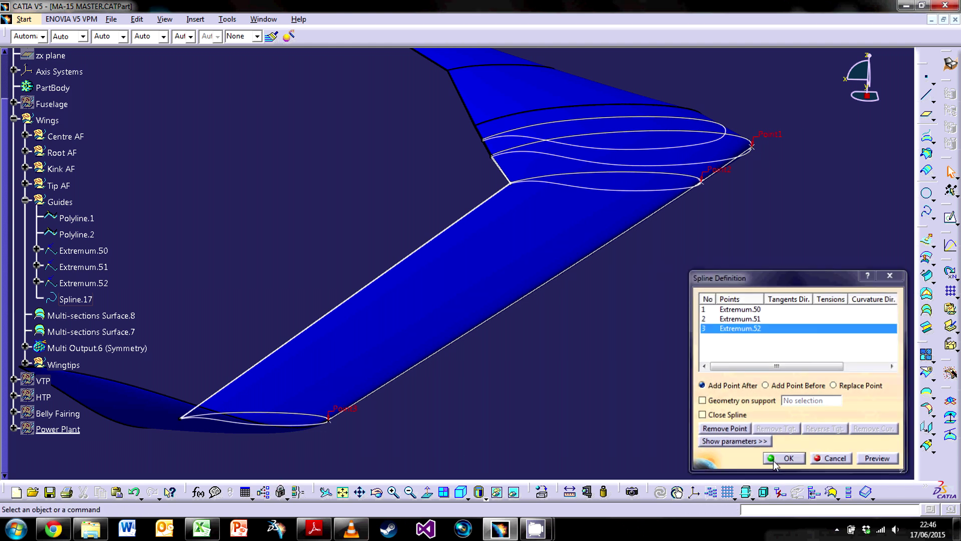
# Review the sections of Multi-sections Surface.8 between the centre and root aerofoils, and close its definition unchanged
pyautogui.moveTo(645, 295); pyautogui.dragTo(718, 303, button='middle')
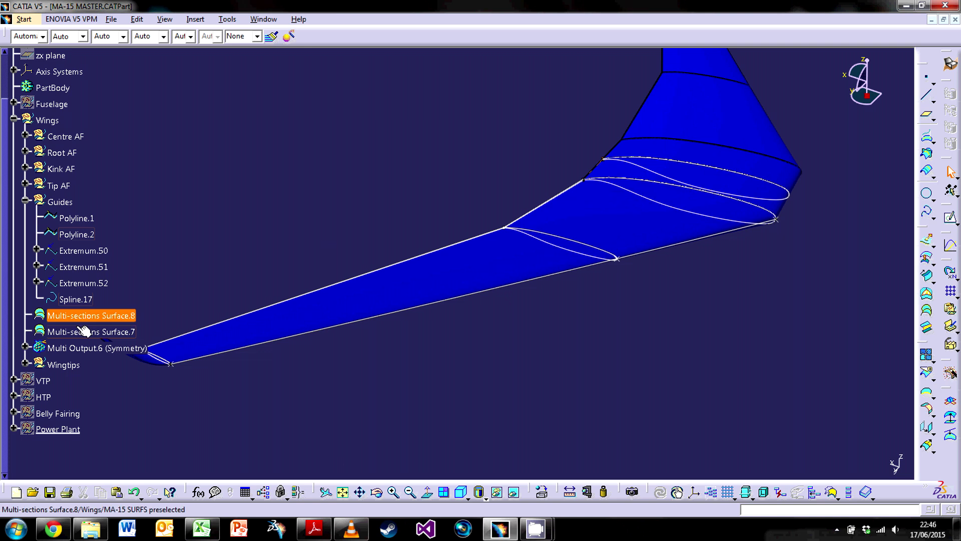
pyautogui.click(96, 316)
pyautogui.doubleClick(98, 319)
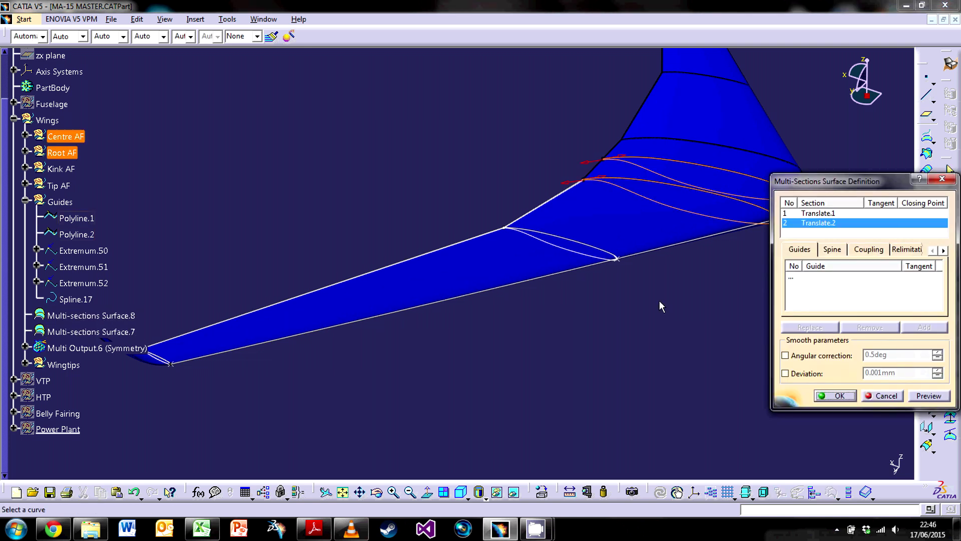
pyautogui.rightClick(435, 281)
pyautogui.click(630, 315)
pyautogui.moveTo(630, 316); pyautogui.dragTo(492, 209, button='middle')
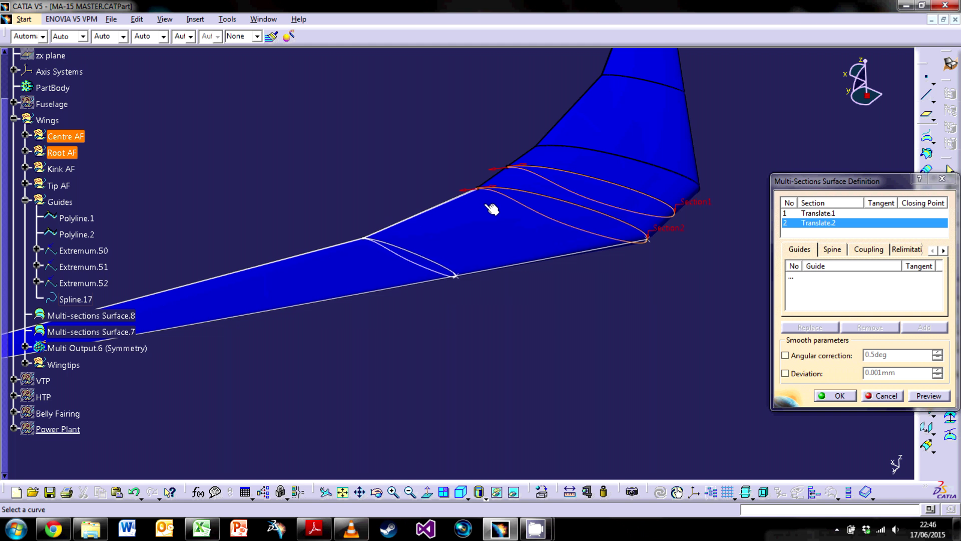
pyautogui.click(831, 397)
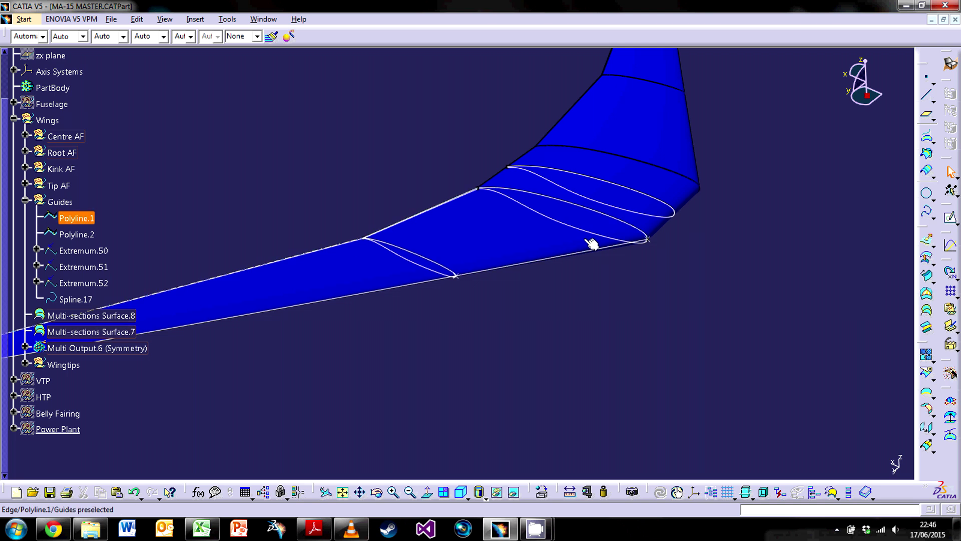
# Review the sections and guides of Multi-sections Surface.7 along the outer wing, and close its definition unchanged
pyautogui.click(80, 331)
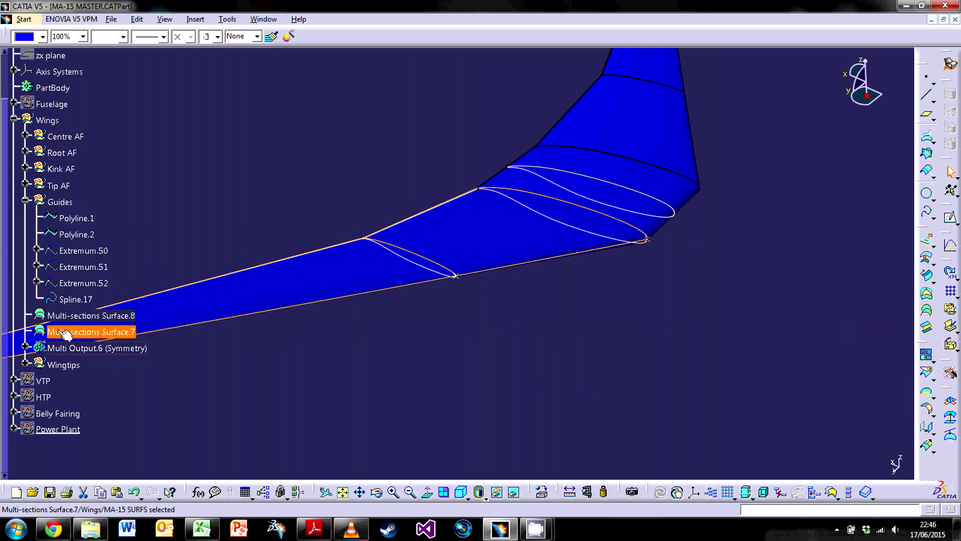
pyautogui.doubleClick(65, 333)
pyautogui.moveTo(444, 353); pyautogui.dragTo(507, 349, button='middle')
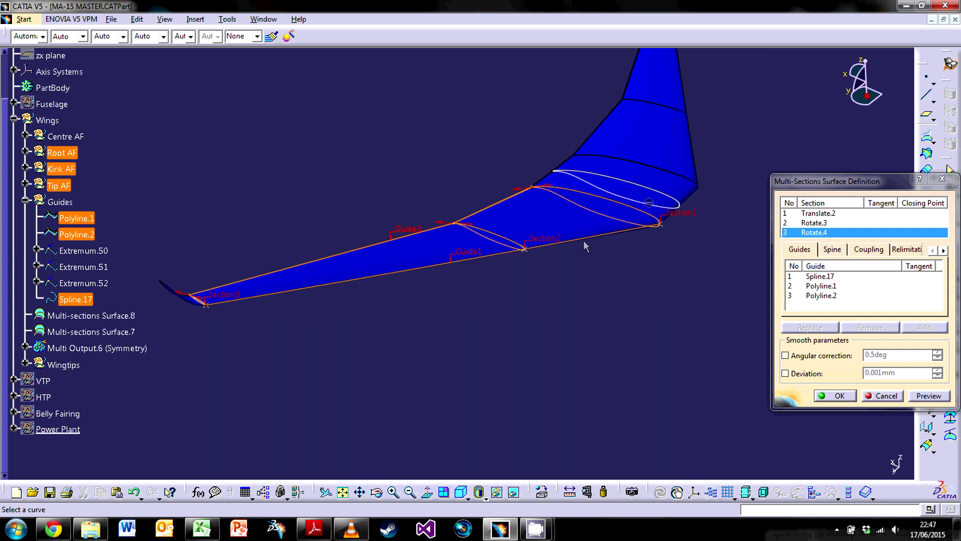
pyautogui.click(835, 396)
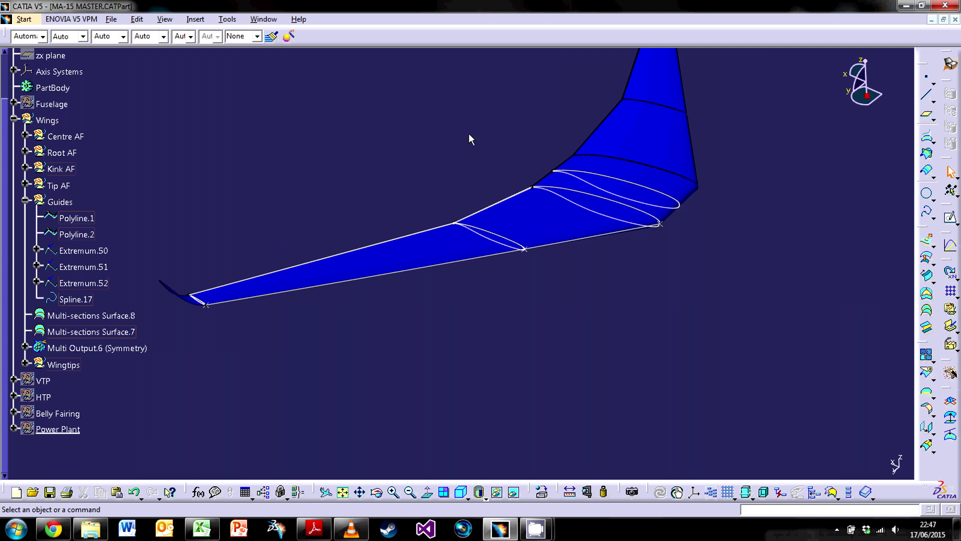
# Review the elements and reference plane in the definition of Multi Output.6 (Symmetry), and close it unchanged
pyautogui.scroll(3, 618, 208)
pyautogui.moveTo(626, 268); pyautogui.dragTo(640, 243, button='middle')
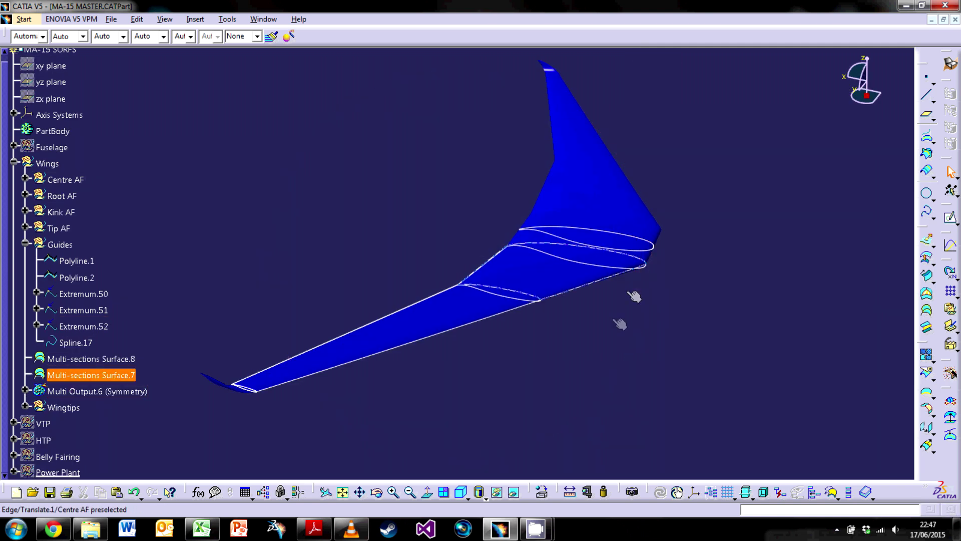
pyautogui.moveTo(511, 340); pyautogui.dragTo(505, 332, button='middle')
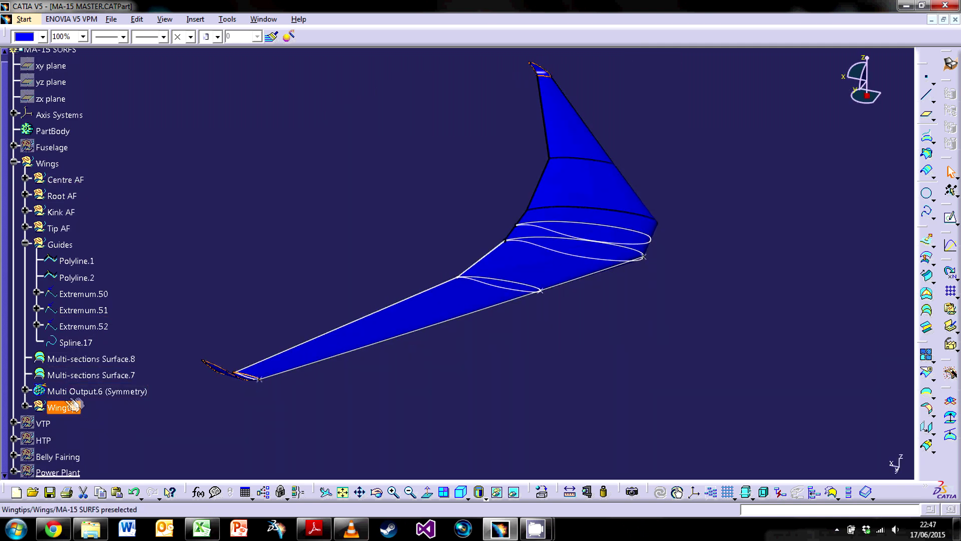
pyautogui.doubleClick(123, 390)
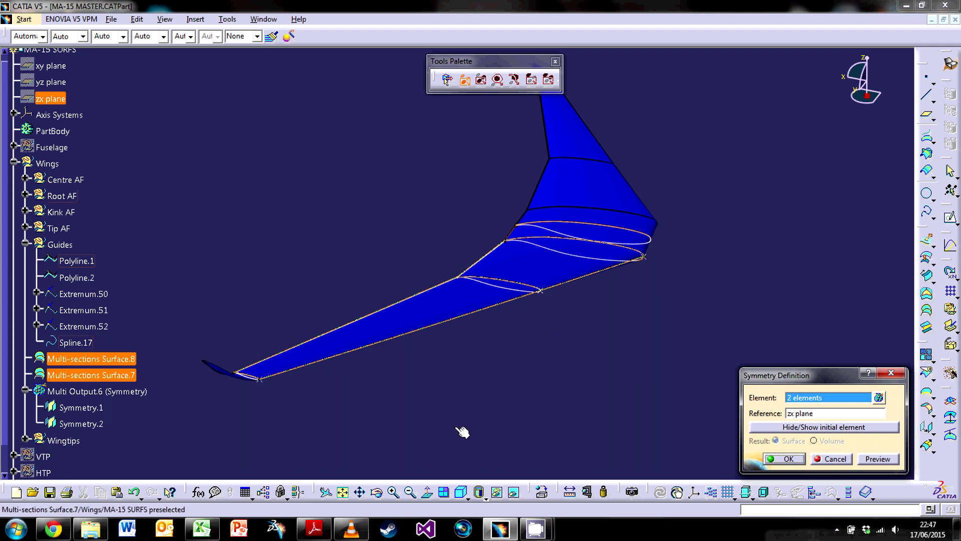
pyautogui.click(784, 458)
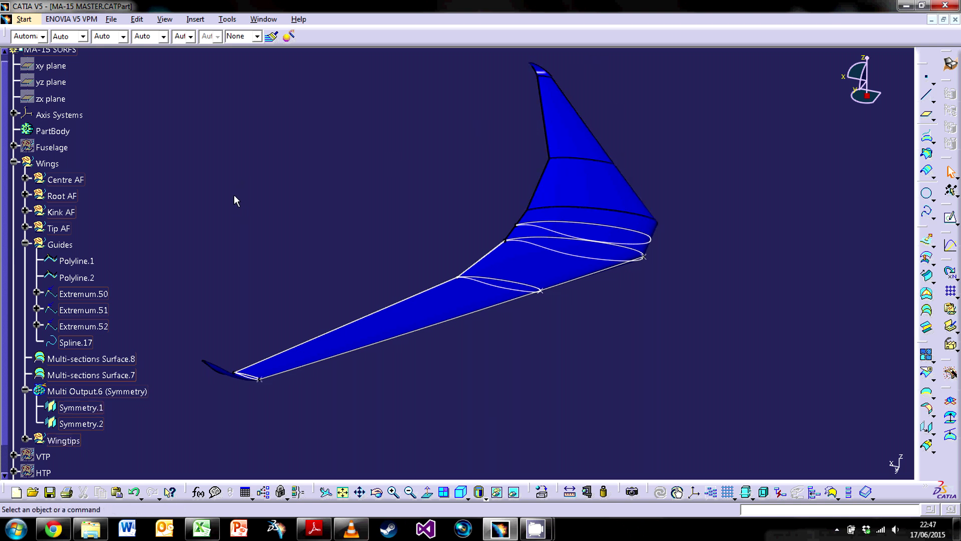
# Collapse the Guides set, and hide the Guides, Tip AF, Kink AF, Root AF and Centre AF sets
pyautogui.click(25, 244)
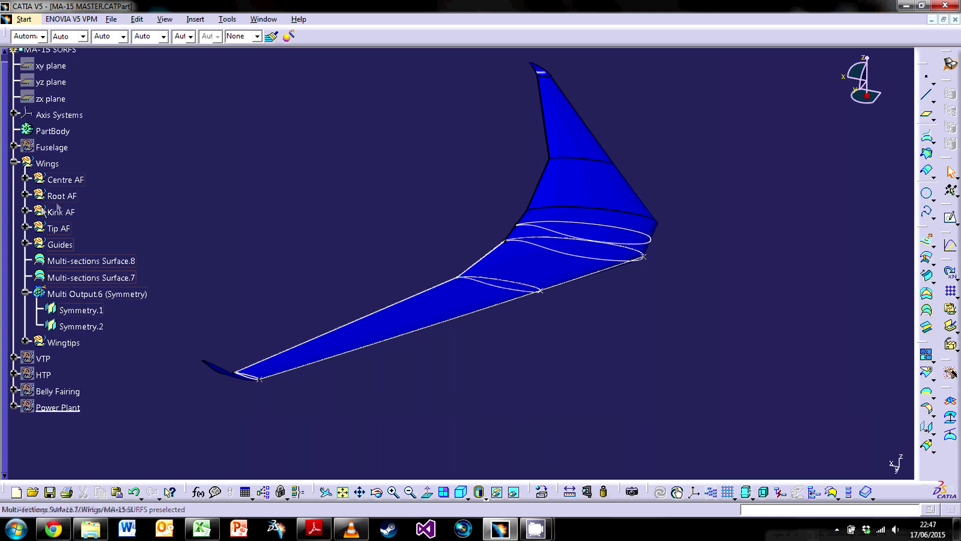
pyautogui.click(60, 244)
pyautogui.click(59, 228)
pyautogui.click(61, 212)
pyautogui.click(66, 179)
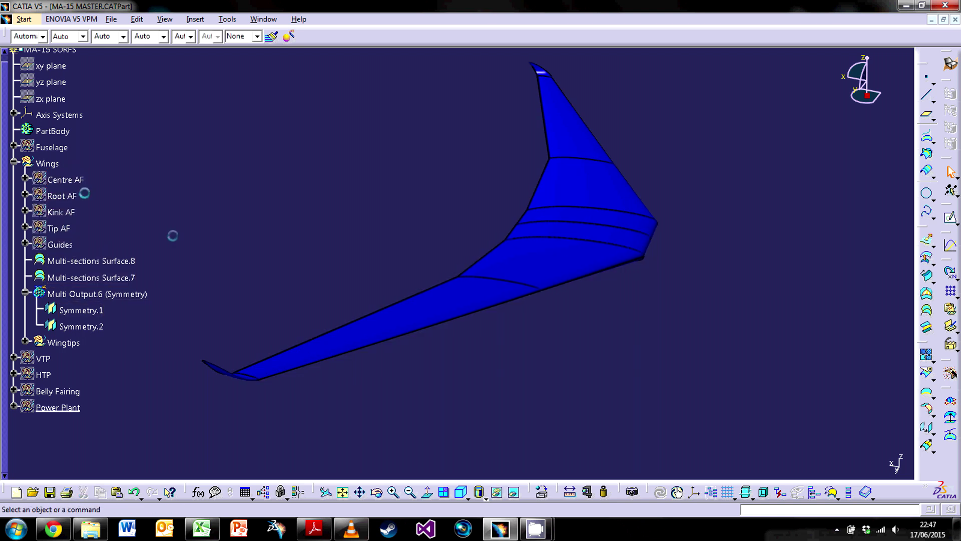
# Expand the Wingtips set, show its Wingtip Points and Wireframe sets, and examine the winglet's sections and guide curves
pyautogui.moveTo(401, 339); pyautogui.dragTo(443, 321, button='middle')
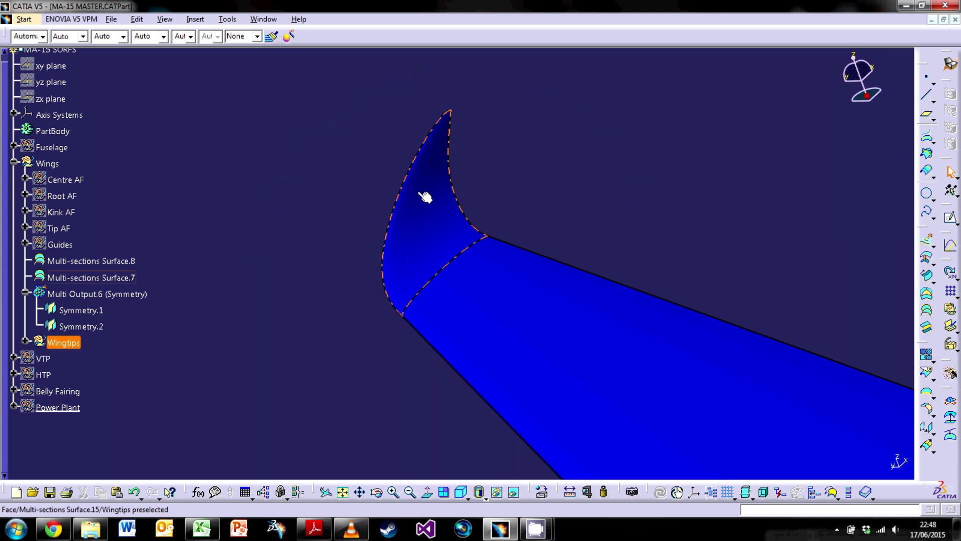
pyautogui.click(25, 342)
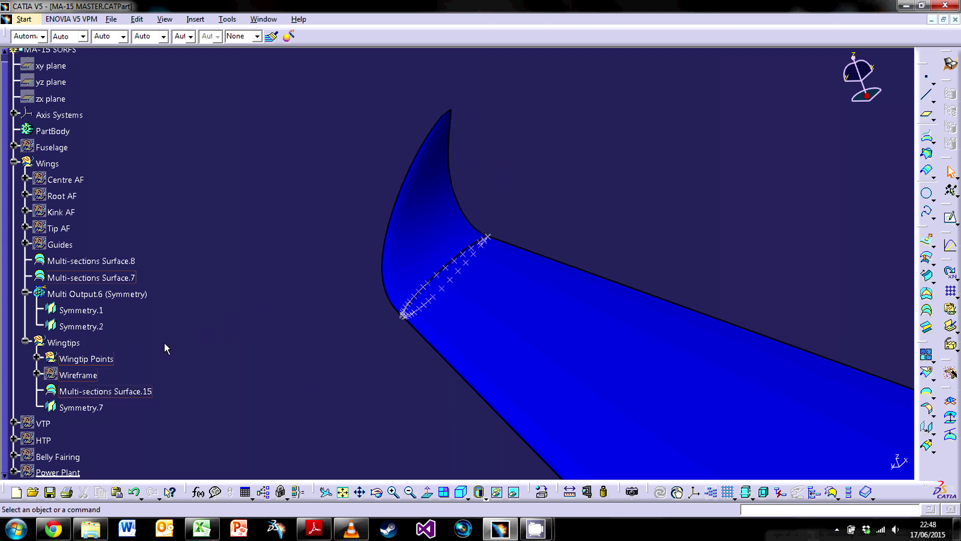
pyautogui.click(109, 363)
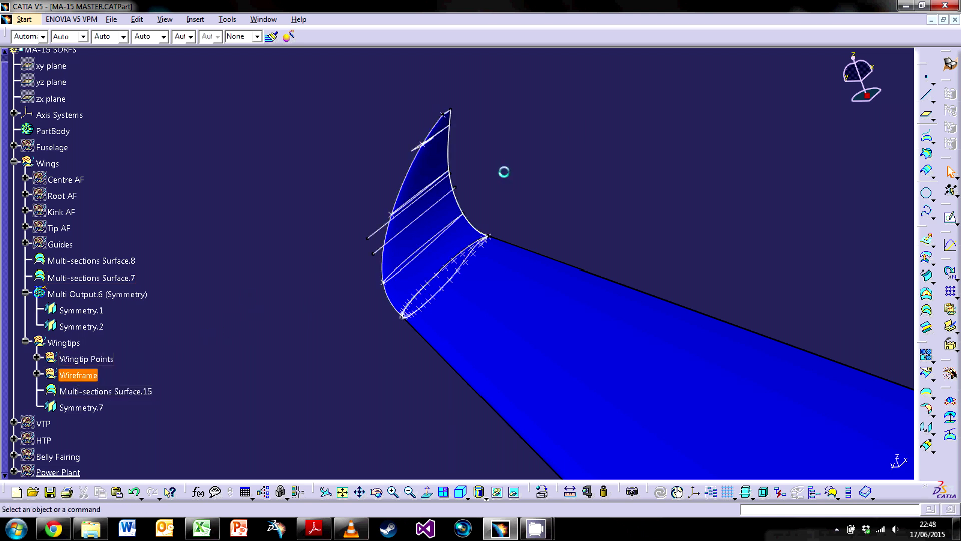
pyautogui.moveTo(388, 249); pyautogui.dragTo(521, 289, button='middle')
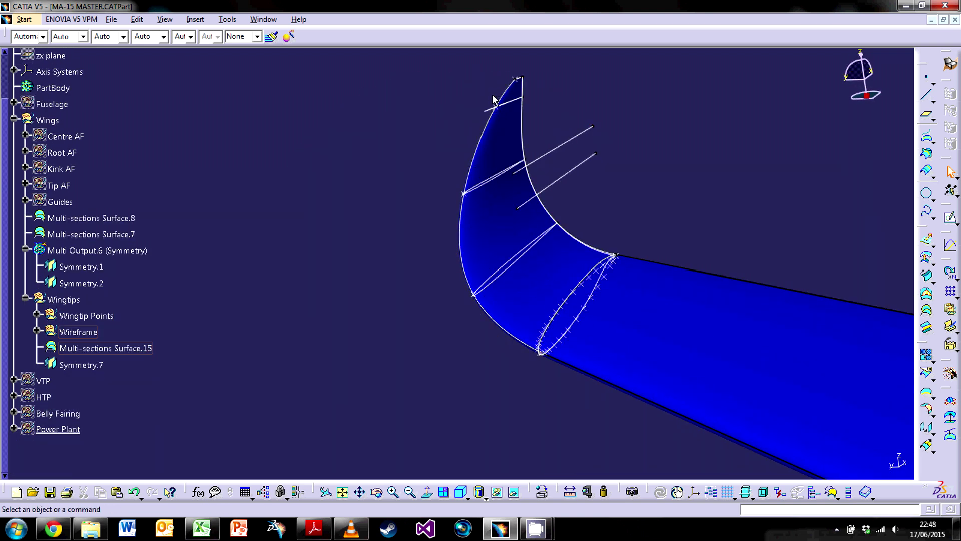
pyautogui.moveTo(452, 270); pyautogui.dragTo(467, 337, button='middle')
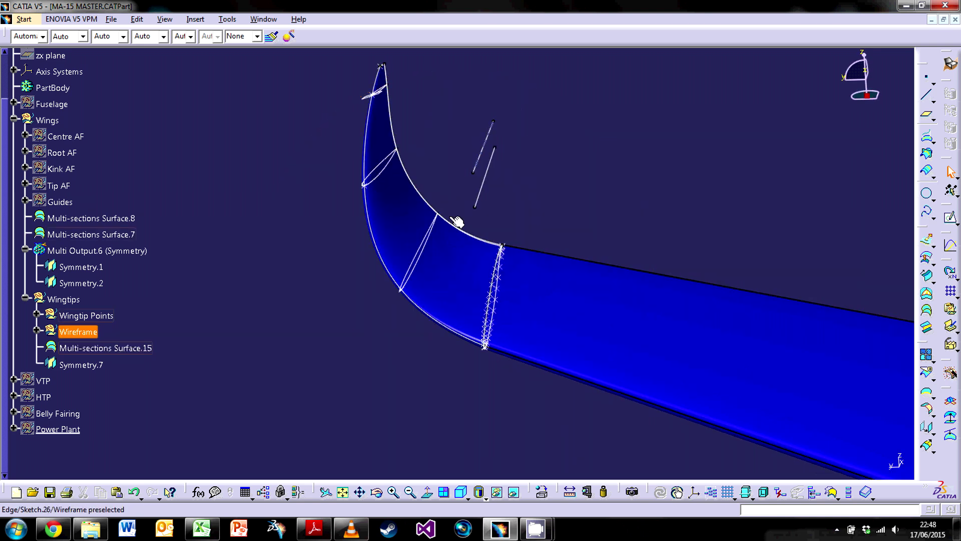
pyautogui.moveTo(490, 295); pyautogui.dragTo(380, 200, button='middle')
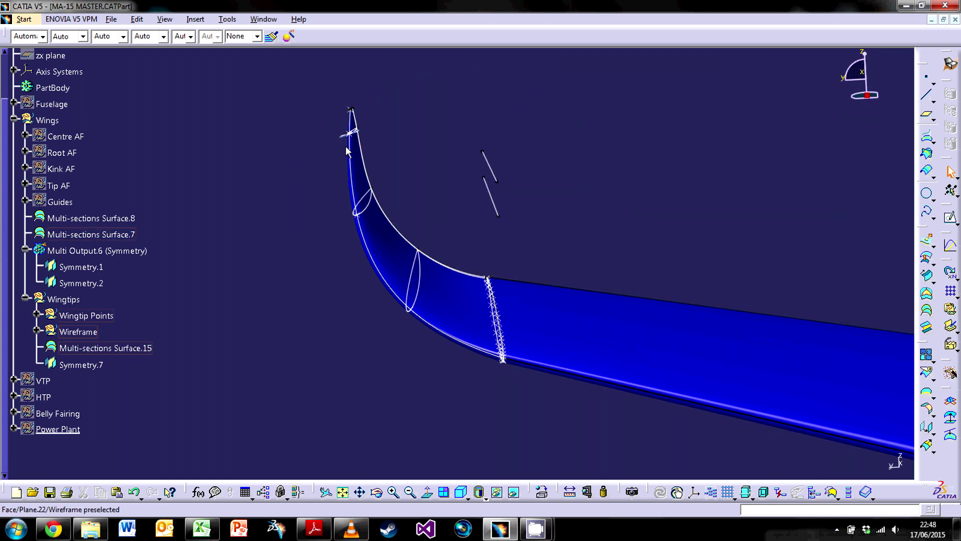
pyautogui.moveTo(431, 265); pyautogui.dragTo(521, 326, button='middle')
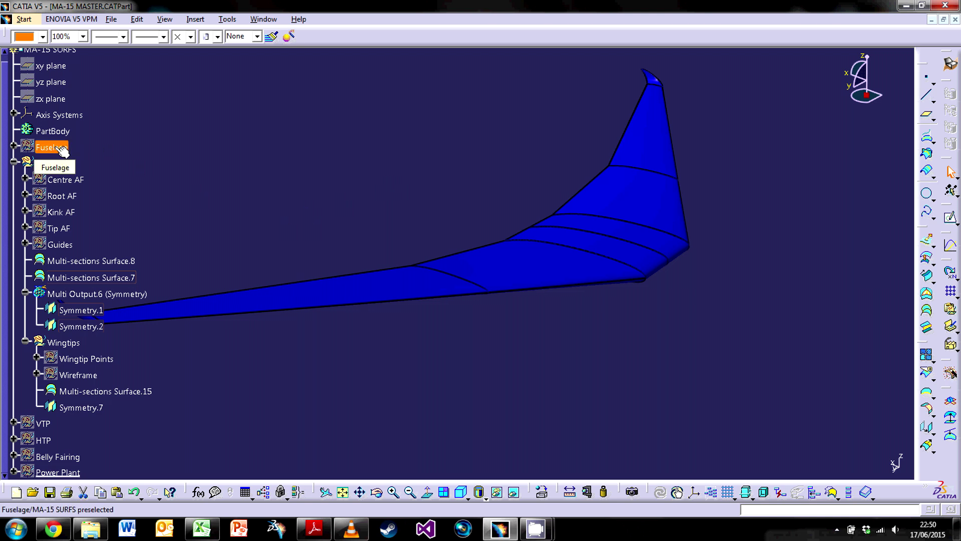
# Show the Fuselage set, and inspect how the wings pass through the fuselage from the nose and the side
pyautogui.hotkey('ctrl', 'h')
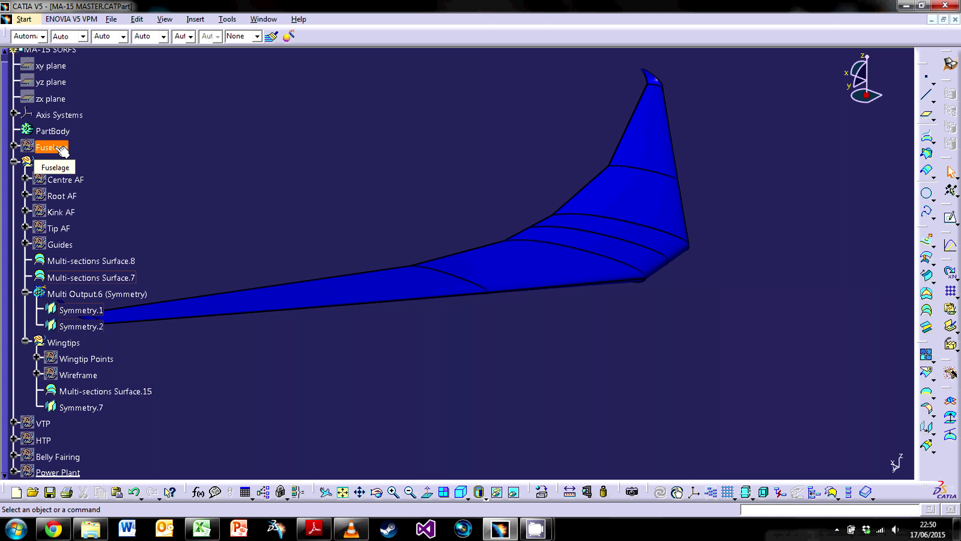
pyautogui.moveTo(690, 319)
pyautogui.mouseDown(button='middle')
pyautogui.moveTo(523, 329)
pyautogui.moveTo(531, 369)
pyautogui.mouseUp(button='middle')
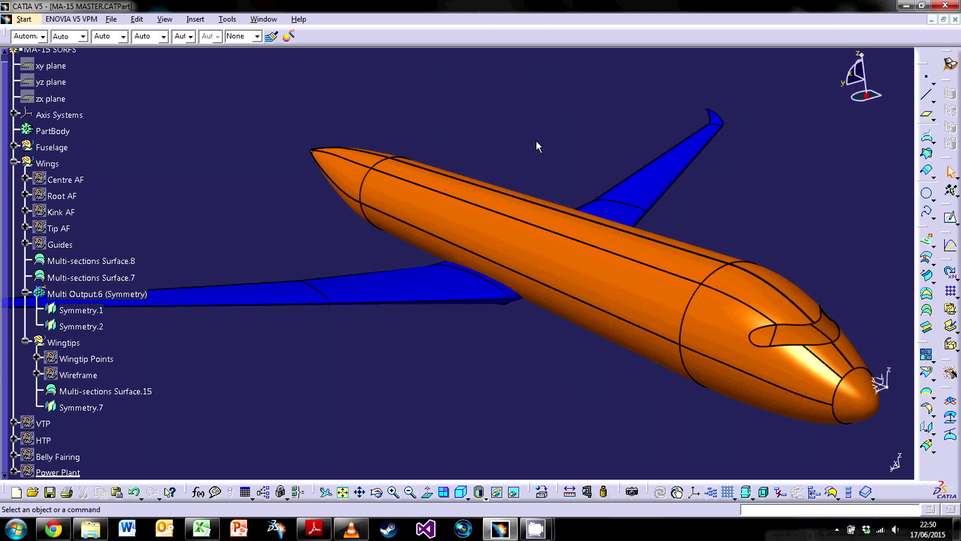
pyautogui.moveTo(455, 295)
pyautogui.mouseDown(button='middle')
pyautogui.moveTo(532, 324)
pyautogui.moveTo(455, 331)
pyautogui.moveTo(504, 358)
pyautogui.moveTo(474, 400)
pyautogui.moveTo(468, 296)
pyautogui.mouseUp(button='middle')
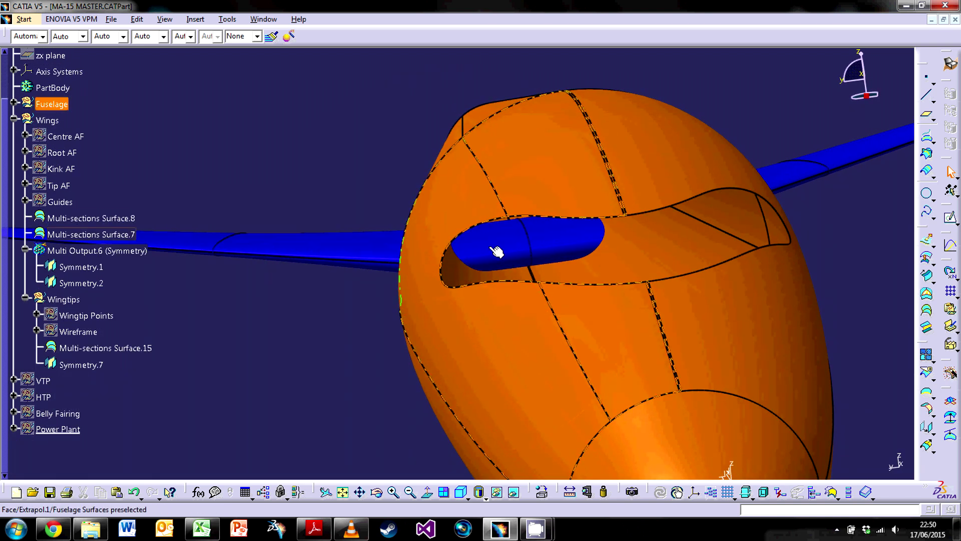
pyautogui.moveTo(315, 307); pyautogui.dragTo(446, 347, button='middle')
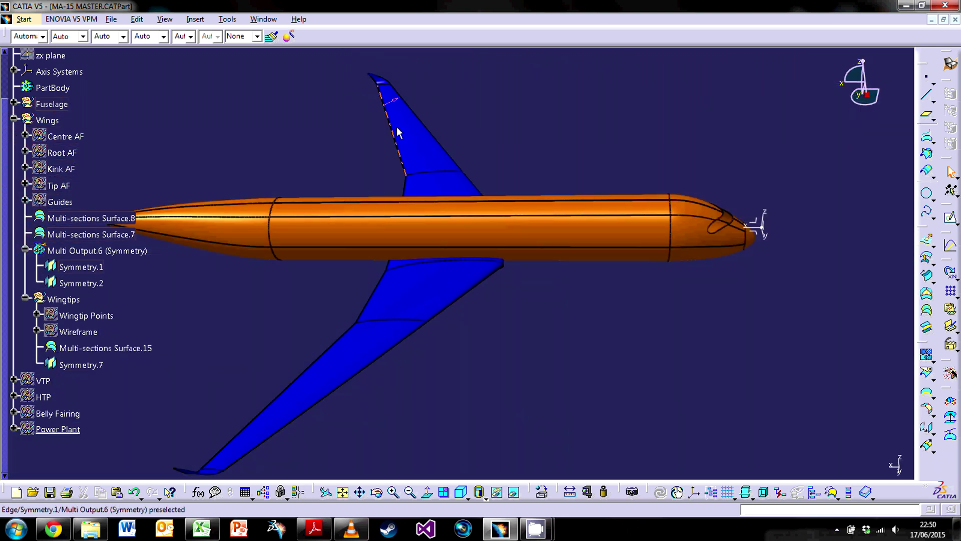
# Inspect the junction between the wing root and the fuselage from above, below, the front and the side
pyautogui.moveTo(519, 339); pyautogui.dragTo(489, 307, button='middle')
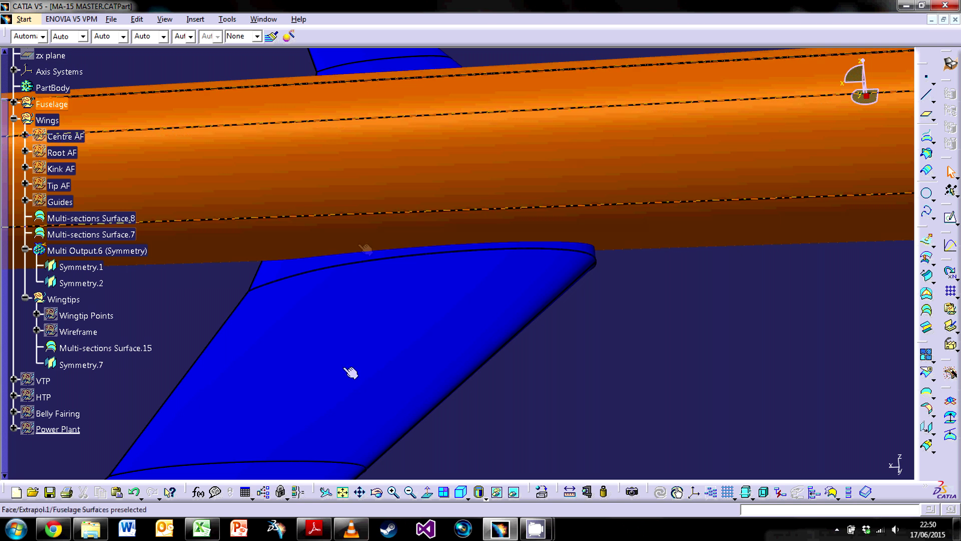
pyautogui.moveTo(558, 337); pyautogui.dragTo(491, 331, button='middle')
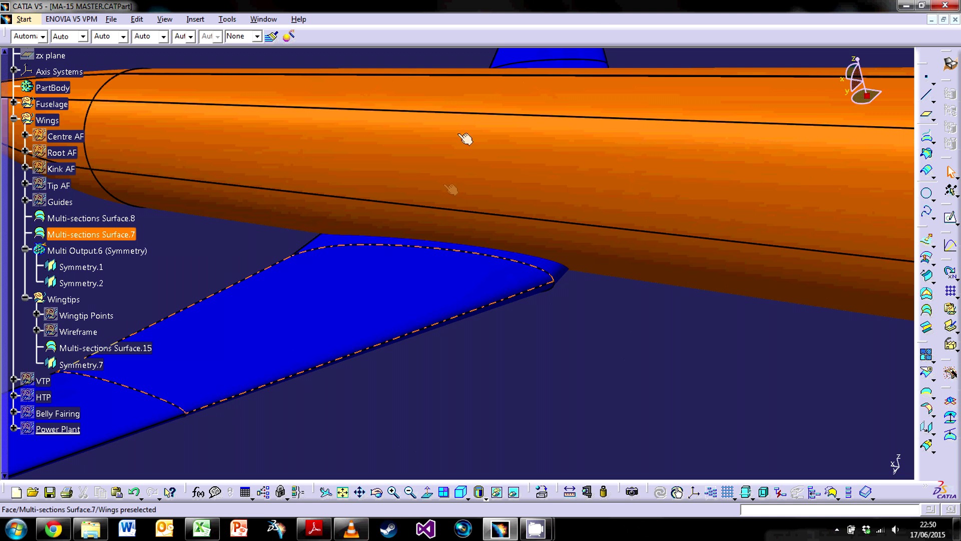
pyautogui.moveTo(480, 364); pyautogui.dragTo(554, 290, button='middle')
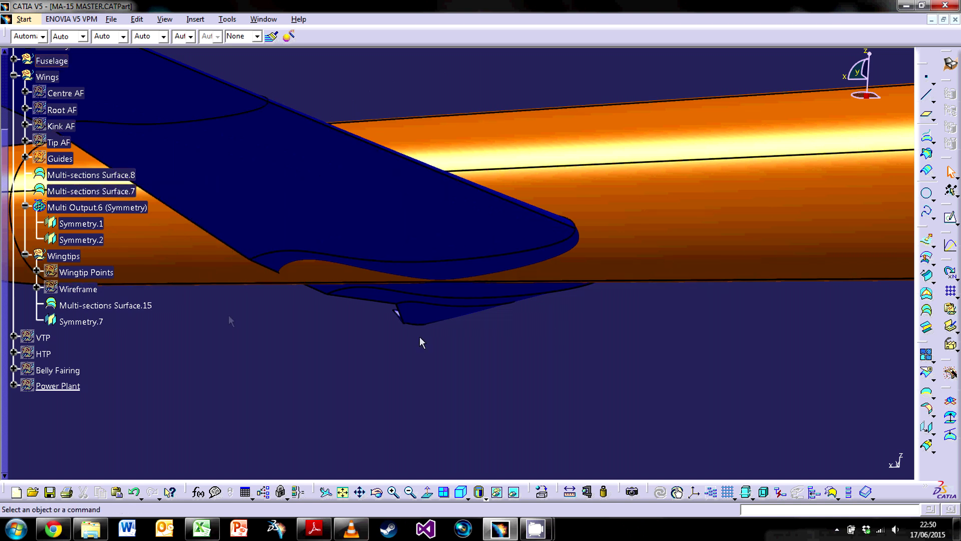
pyautogui.moveTo(294, 339); pyautogui.dragTo(278, 340, button='middle')
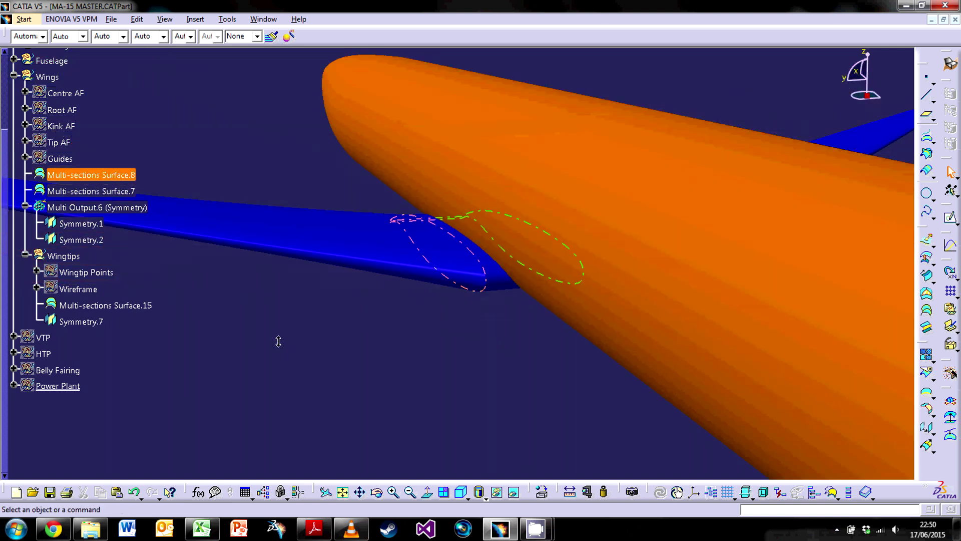
pyautogui.moveTo(435, 247); pyautogui.dragTo(575, 278, button='middle')
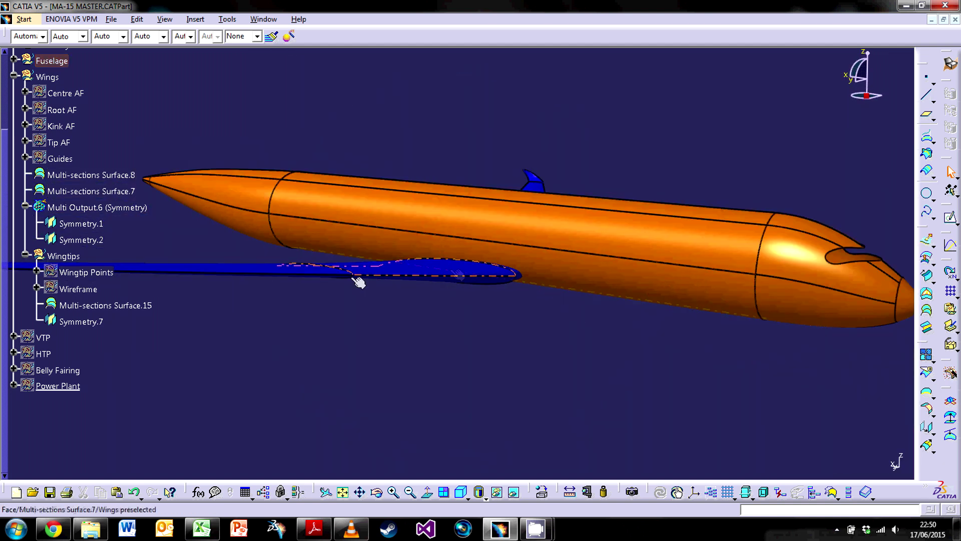
pyautogui.moveTo(335, 315); pyautogui.dragTo(328, 369, button='middle')
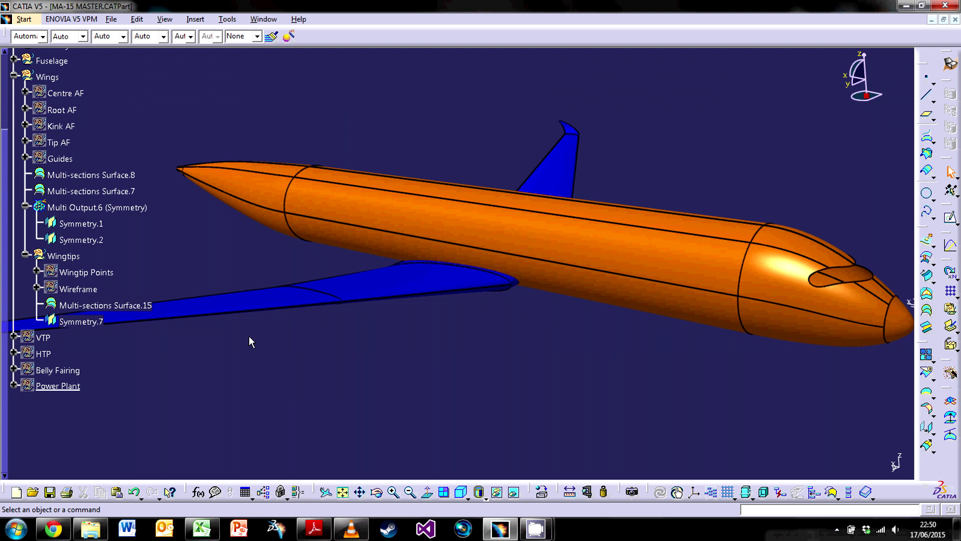
# Collapse the Wings set in the specification tree, and review the complete wings and fuselage together
pyautogui.scroll(5, 150, 260)
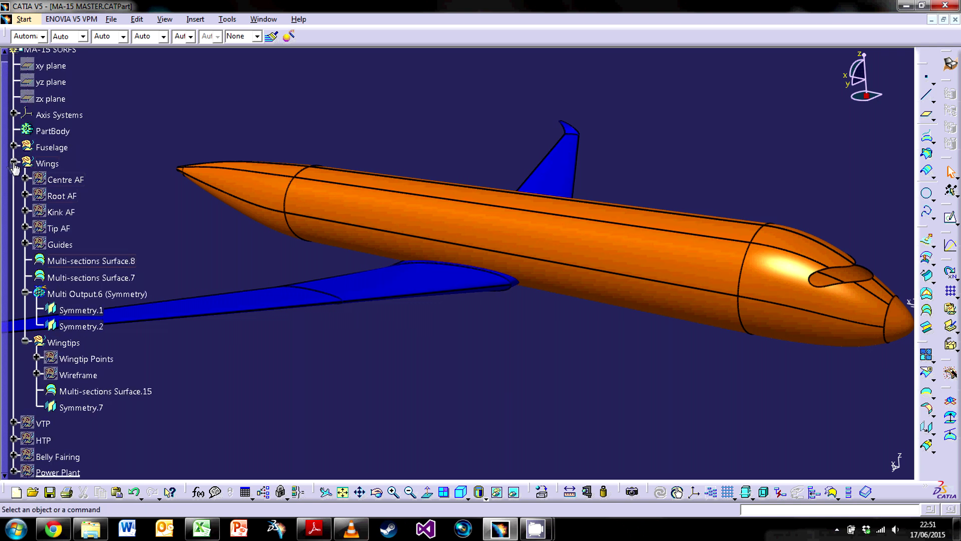
pyautogui.click(14, 161)
pyautogui.moveTo(433, 333); pyautogui.dragTo(530, 323, button='middle')
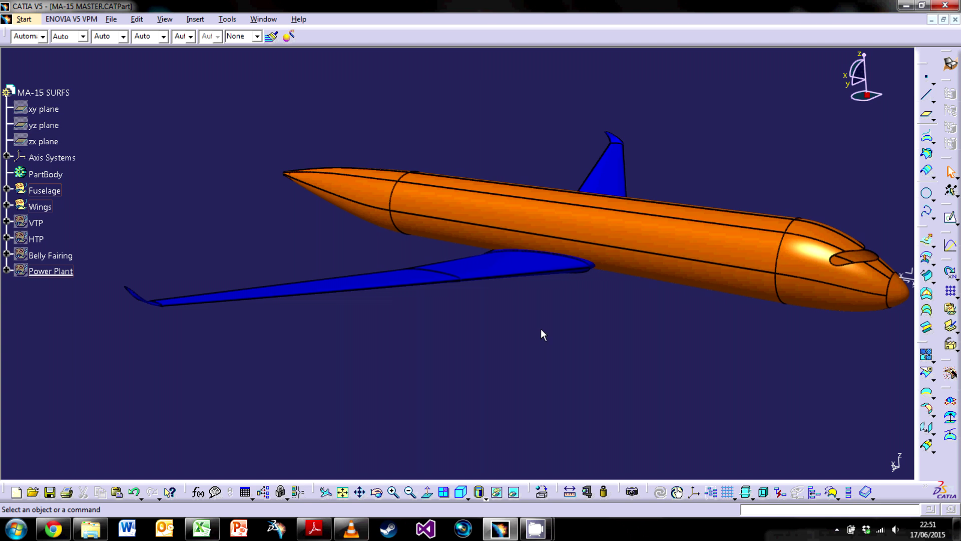
pyautogui.click(429, 275)
pyautogui.click(703, 330)
pyautogui.moveTo(658, 294); pyautogui.dragTo(555, 305, button='middle')
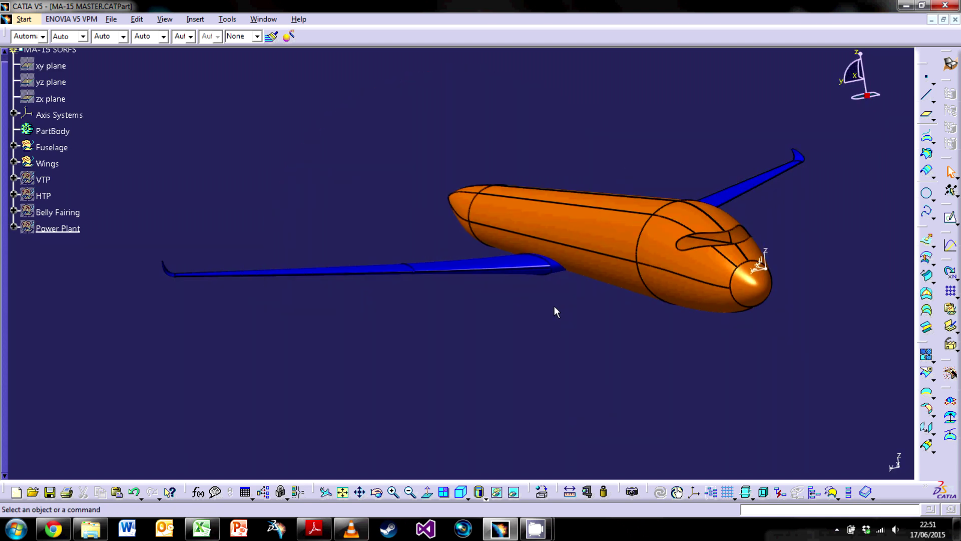